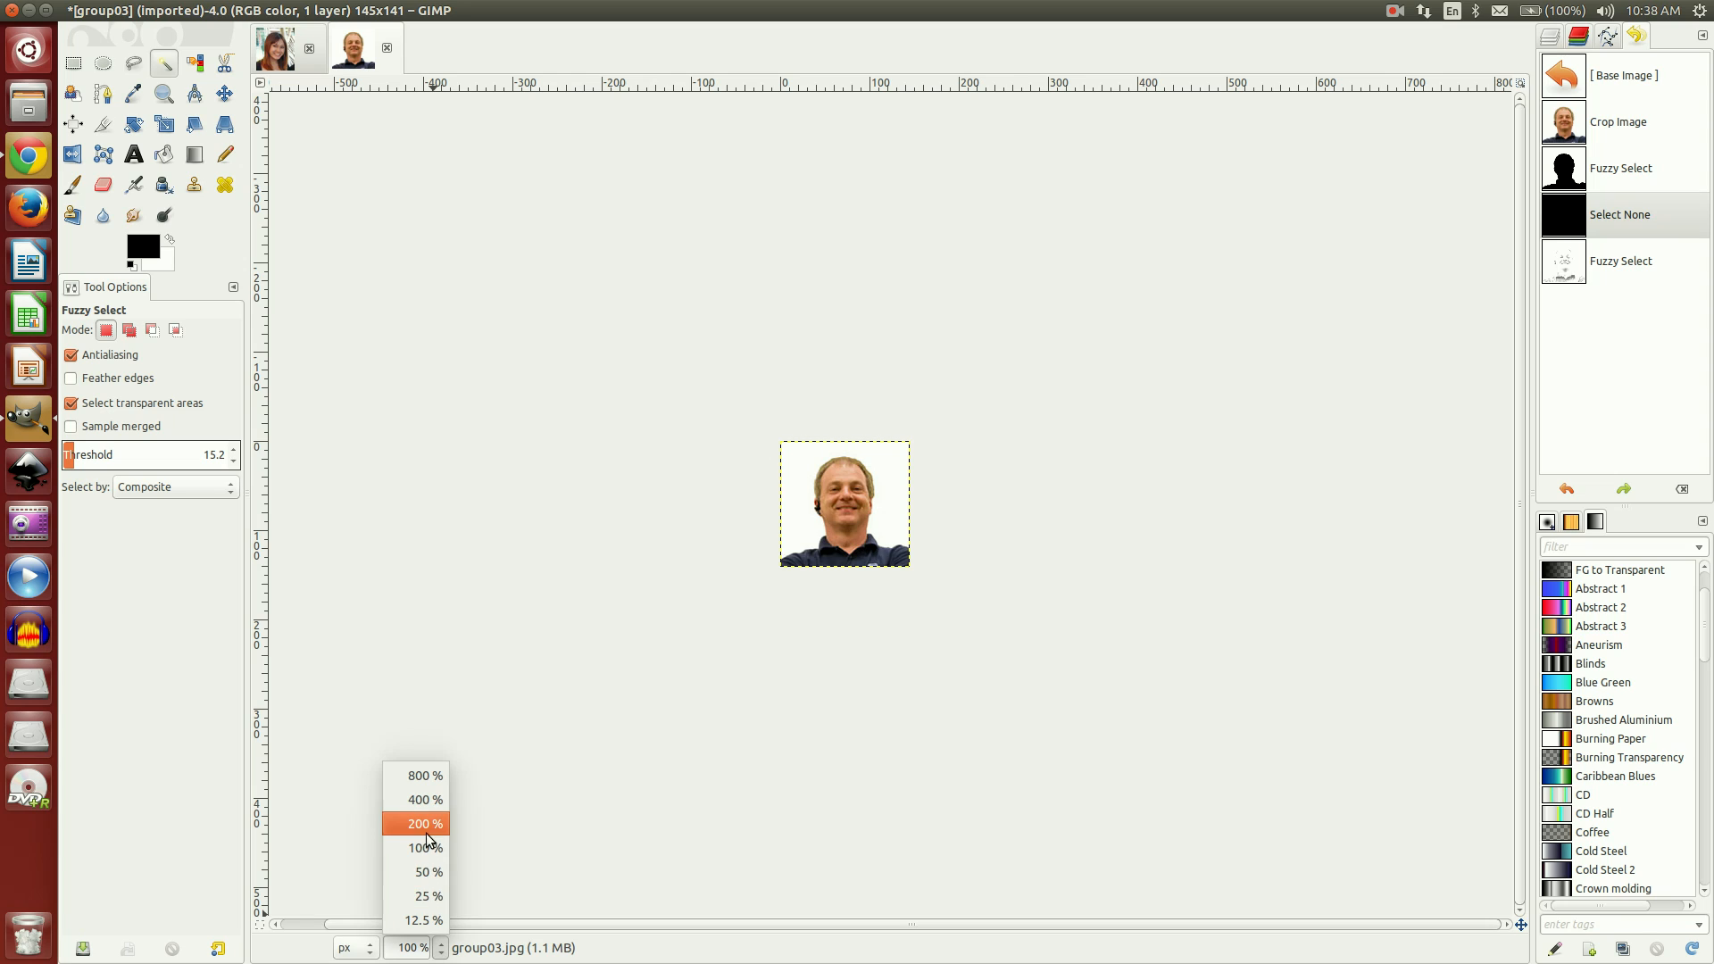
- Try selecting the white background around the man with Fuzzy Select at threshold 15.2, and undo the selection
{"action": "left_click", "coordinate": [425, 824]}
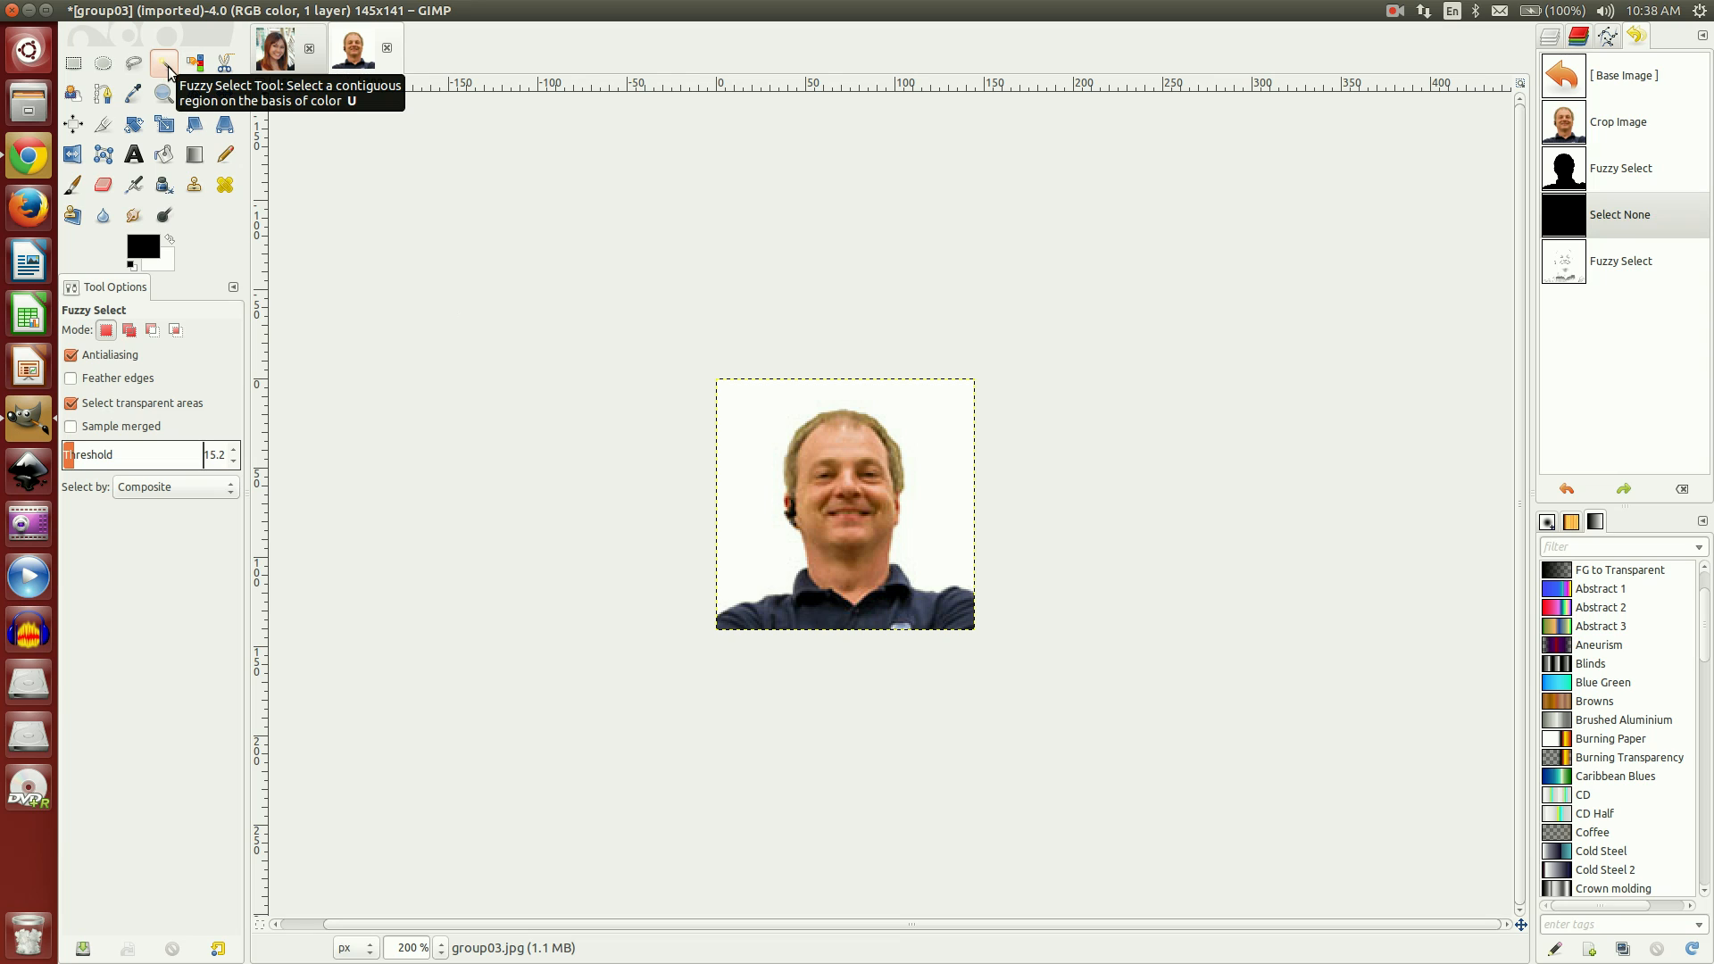
{"action": "left_click", "coordinate": [747, 412]}
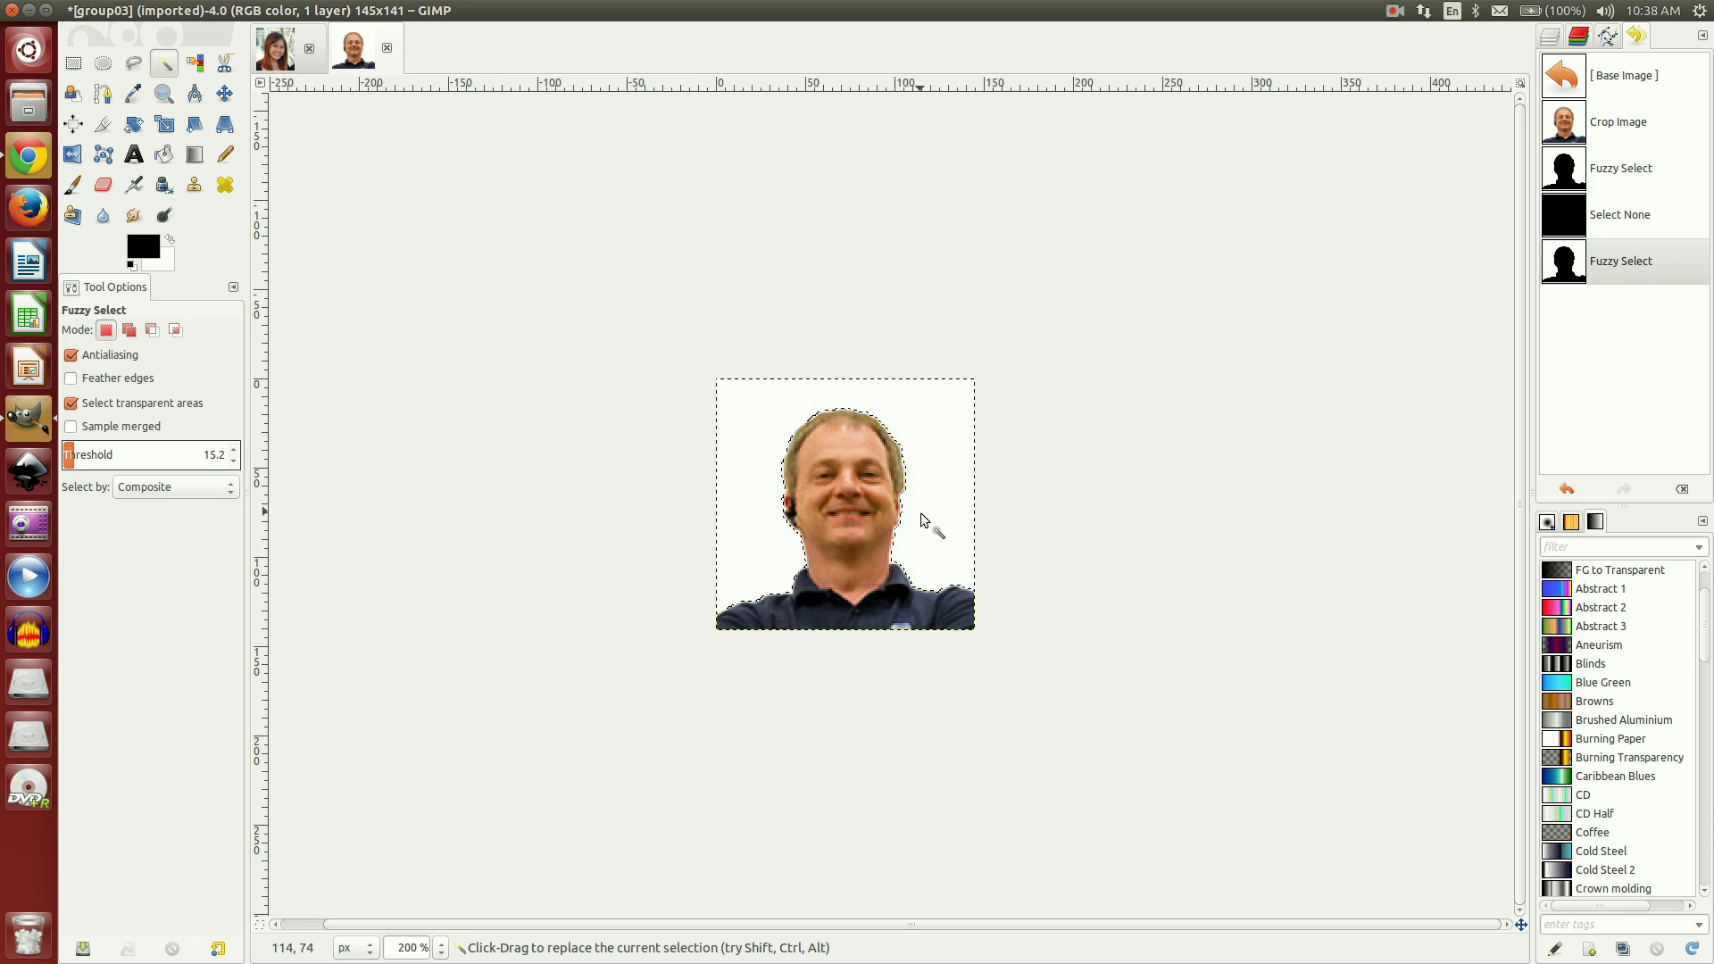
{"action": "key", "text": "ctrl"}
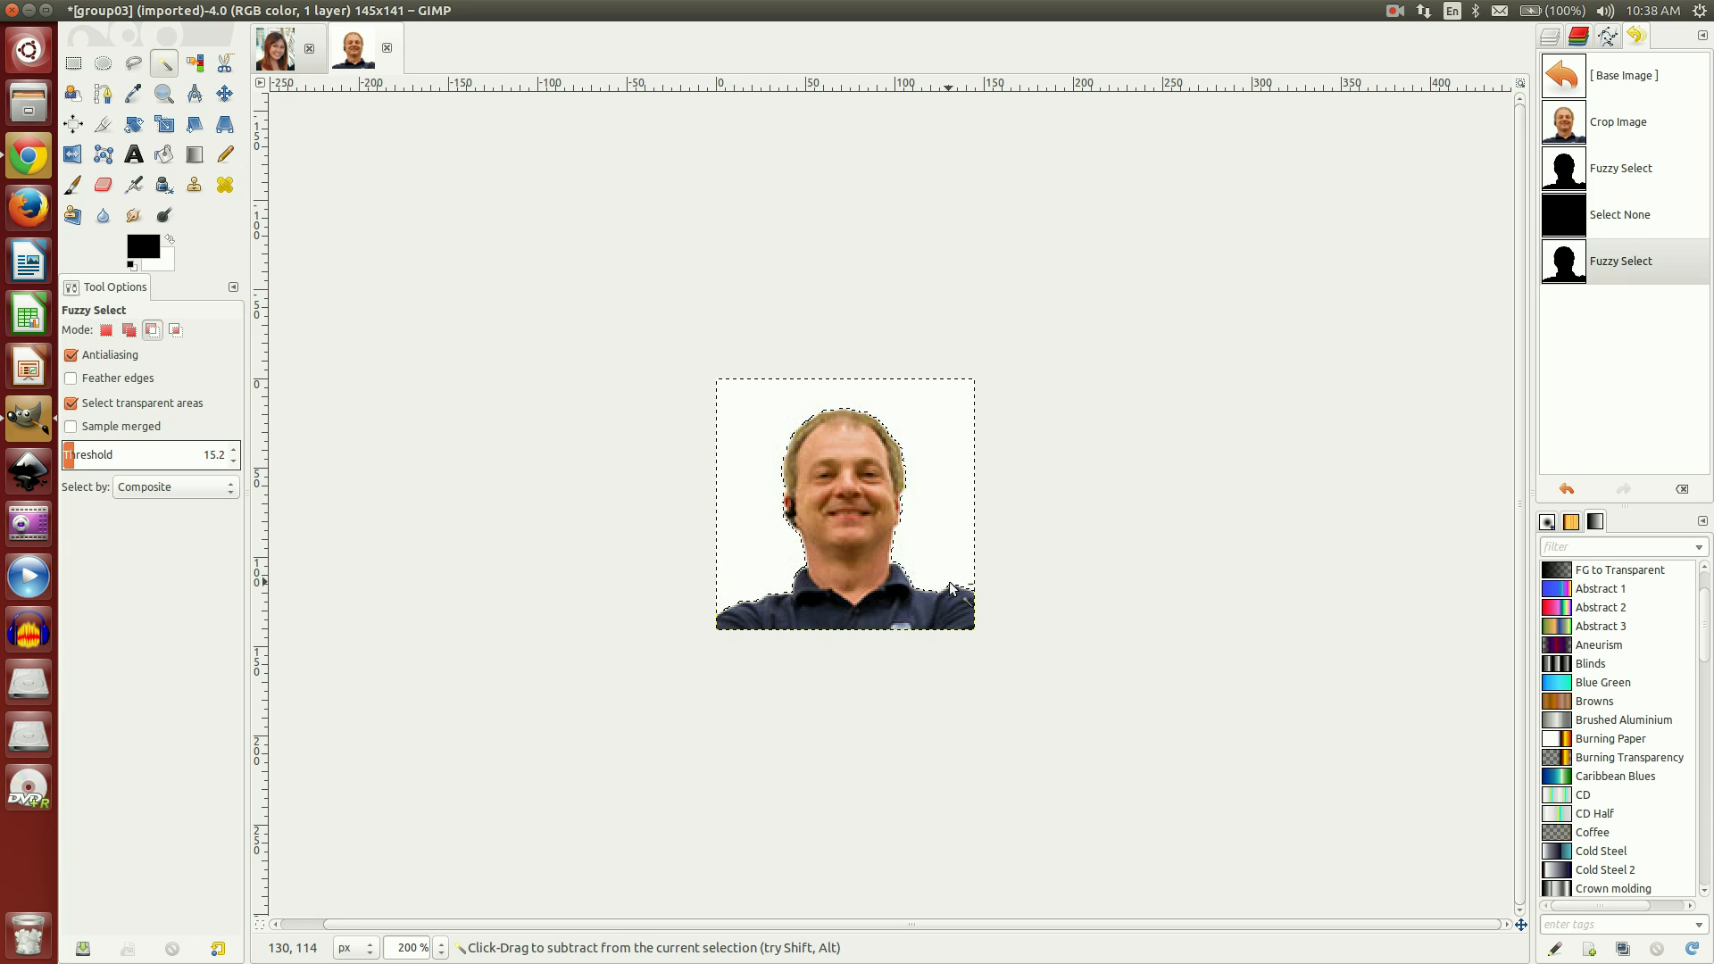
{"action": "key", "text": "ctrl+z"}
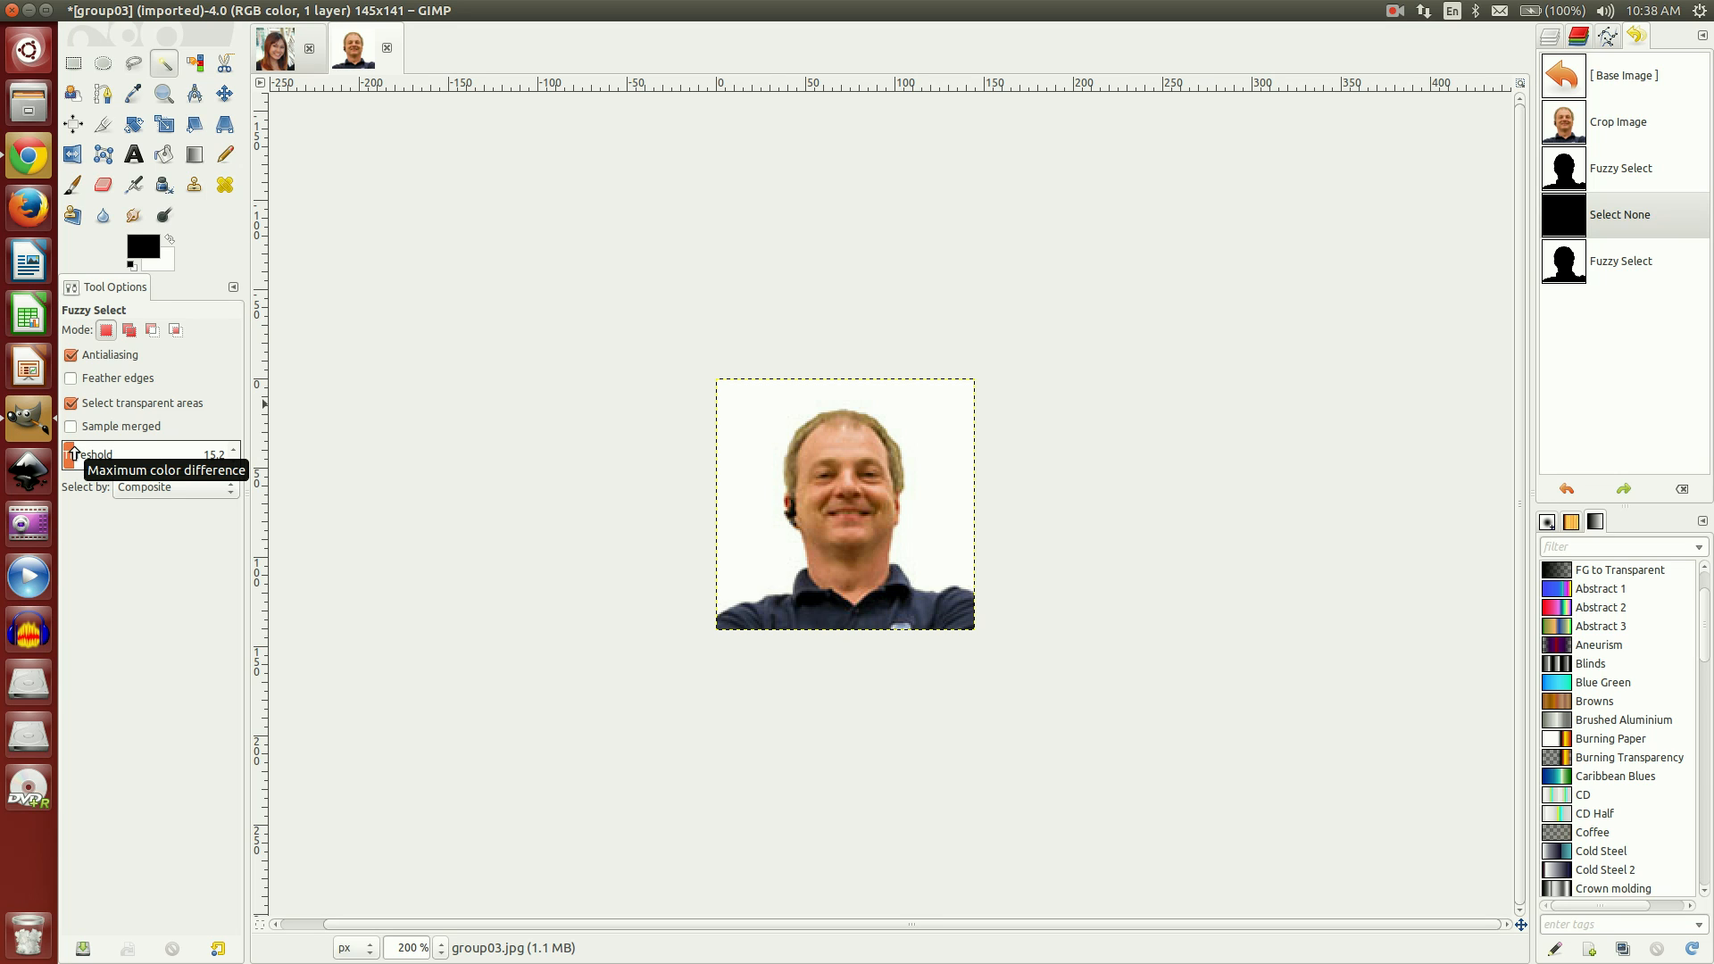
- Try the fuzzy selection of the background with the threshold raised to 183.3, and undo it
{"action": "left_click_drag", "start_coordinate": [73, 453], "coordinate": [180, 460]}
{"action": "left_click", "coordinate": [742, 427]}
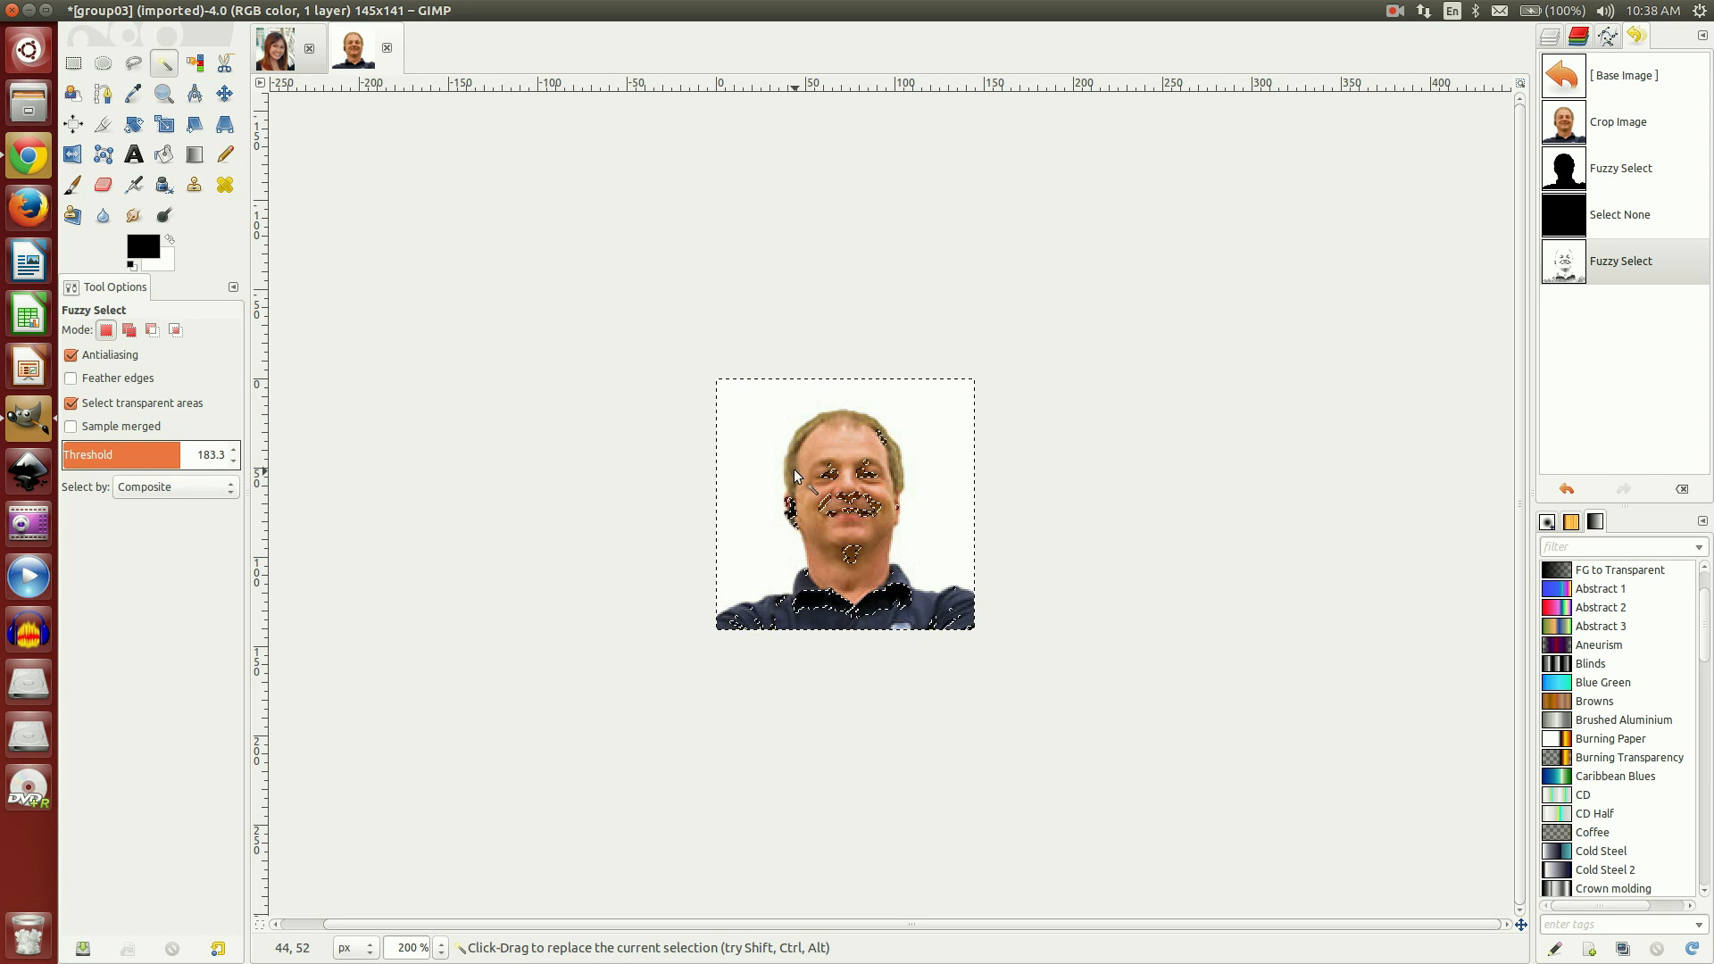
{"action": "key", "text": "ctrl+z"}
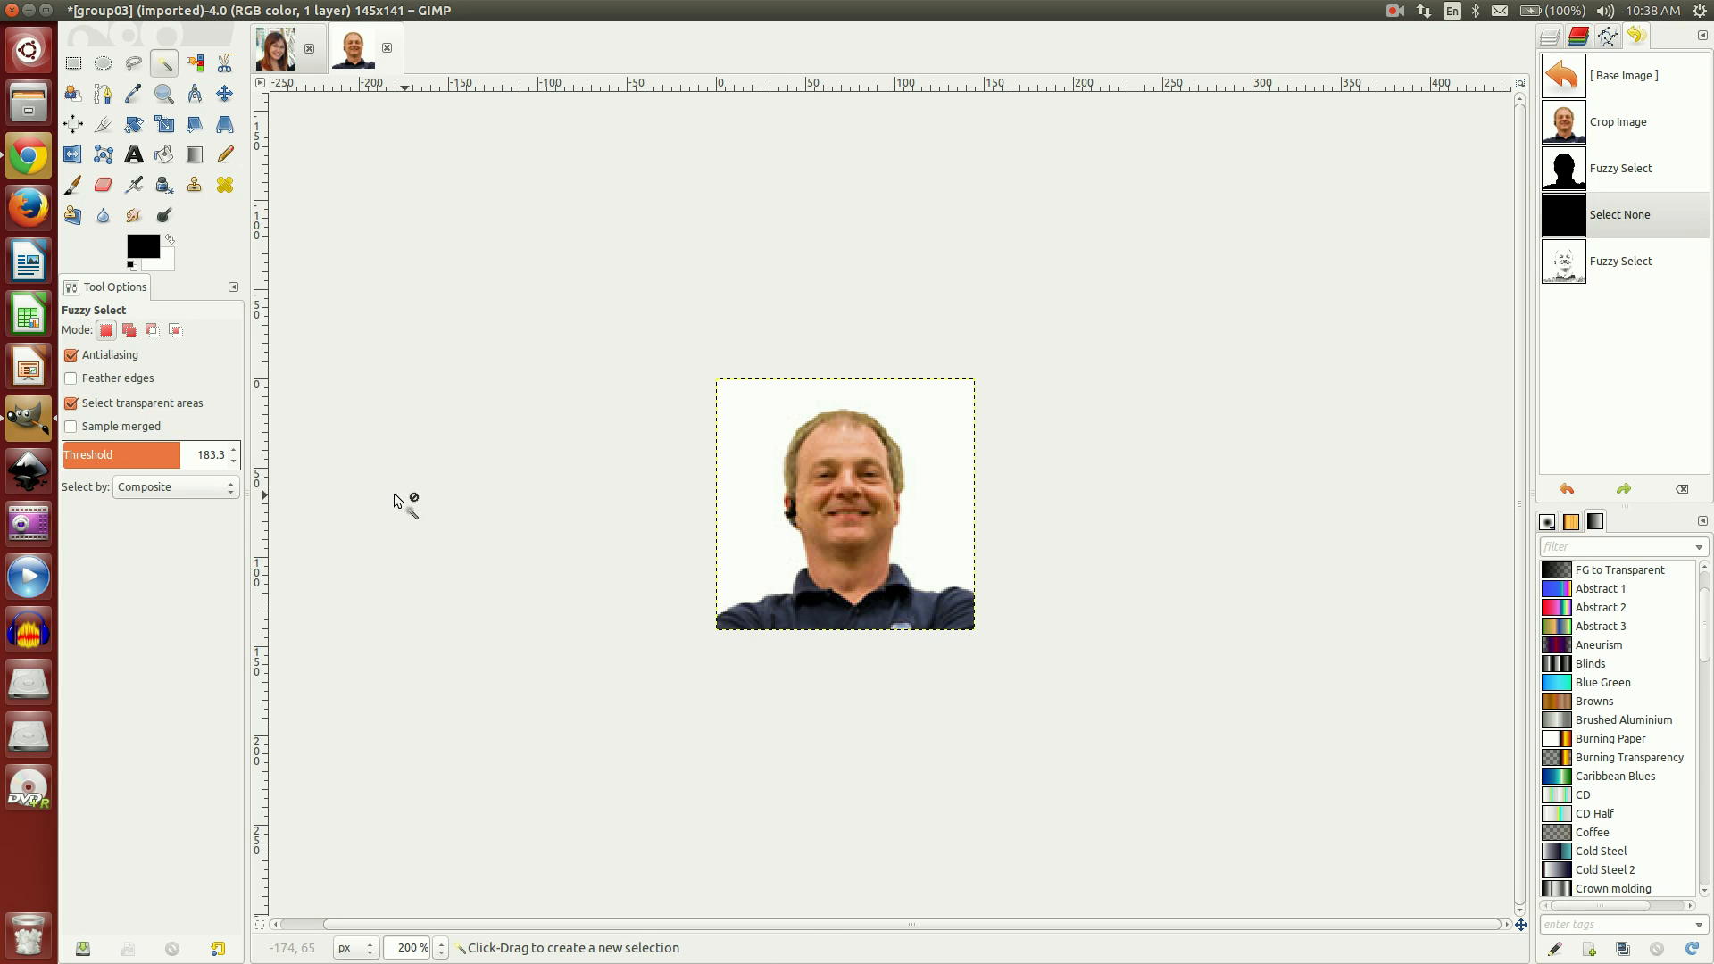
- Try the fuzzy selection of the background with a threshold of 107.5, and undo it
{"action": "left_click_drag", "start_coordinate": [179, 452], "coordinate": [132, 453]}
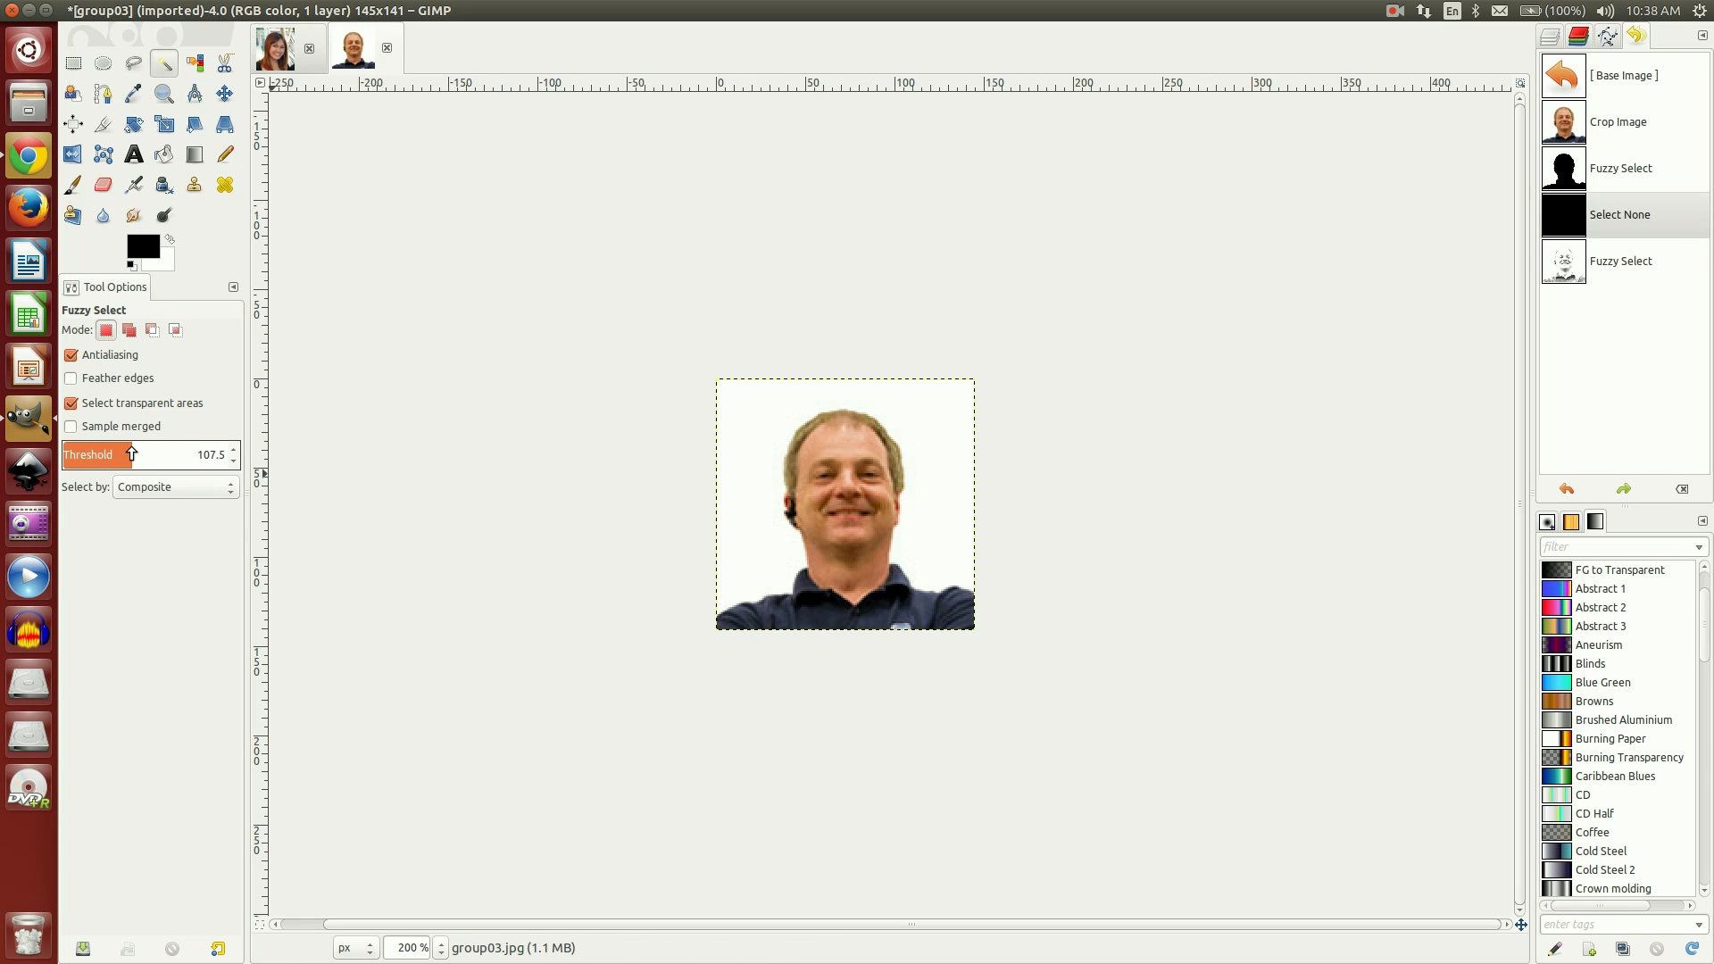
{"action": "left_click", "coordinate": [720, 420]}
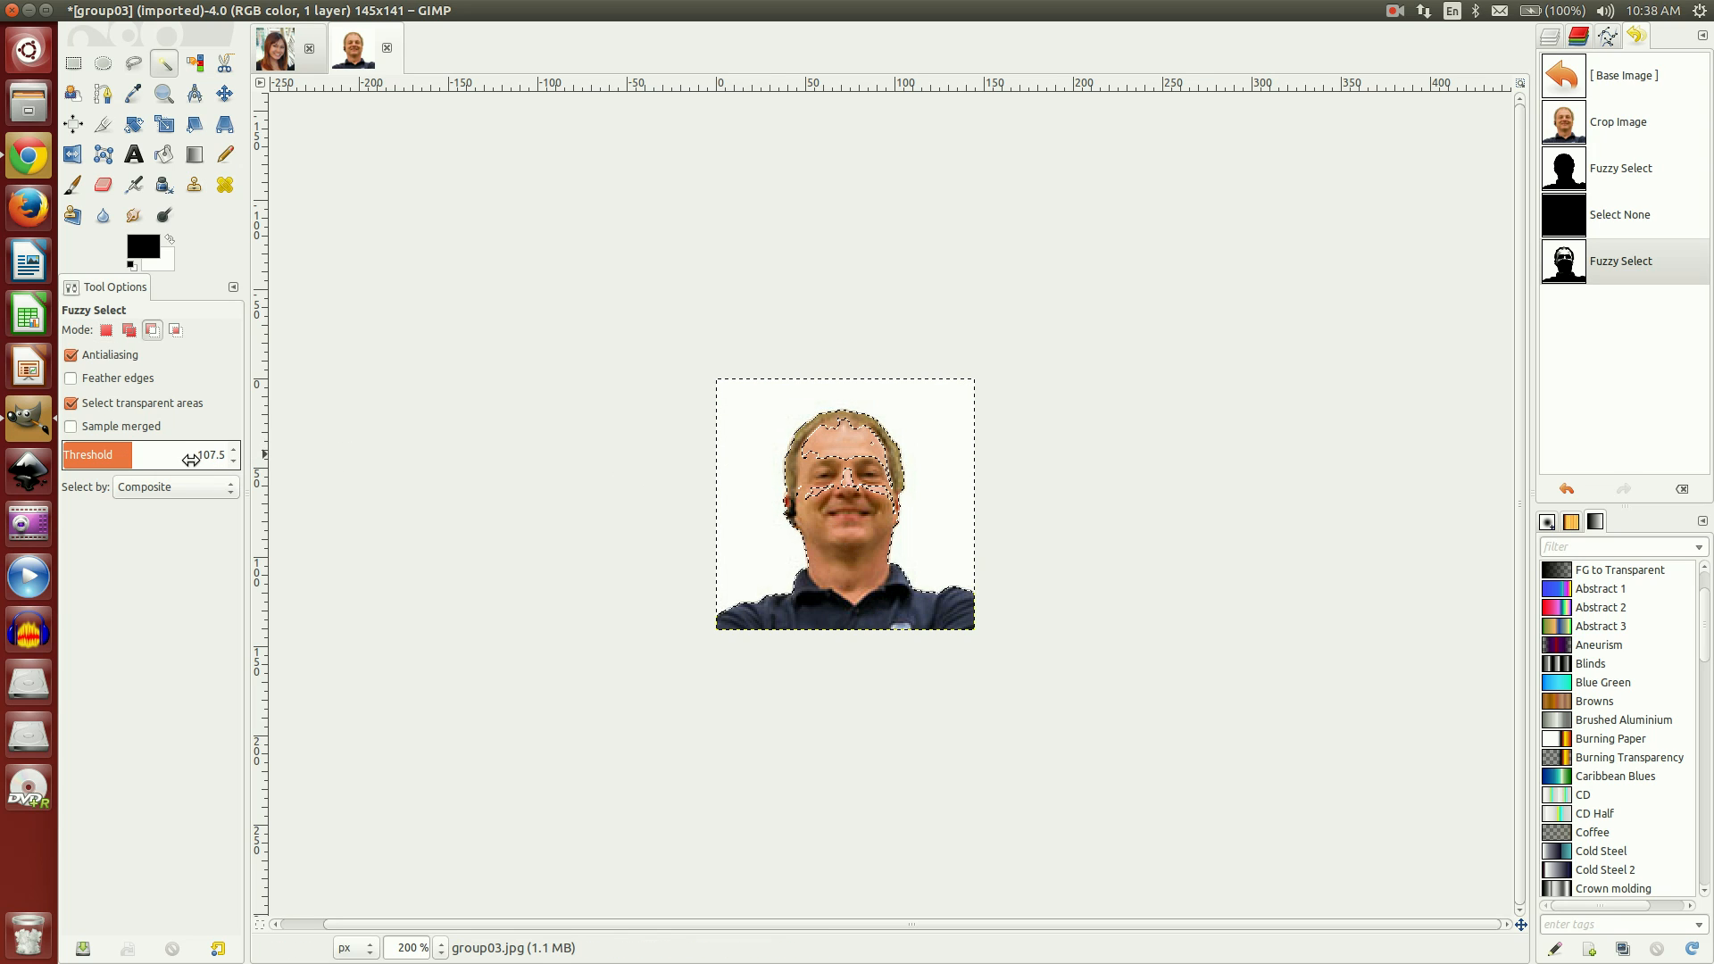
{"action": "key", "text": "ctrl+z"}
- Select the white background with Fuzzy Select at threshold 49.6, and adjust the tool's threshold to 51.4
{"action": "left_click_drag", "start_coordinate": [132, 455], "coordinate": [96, 455]}
{"action": "left_click", "coordinate": [734, 457]}
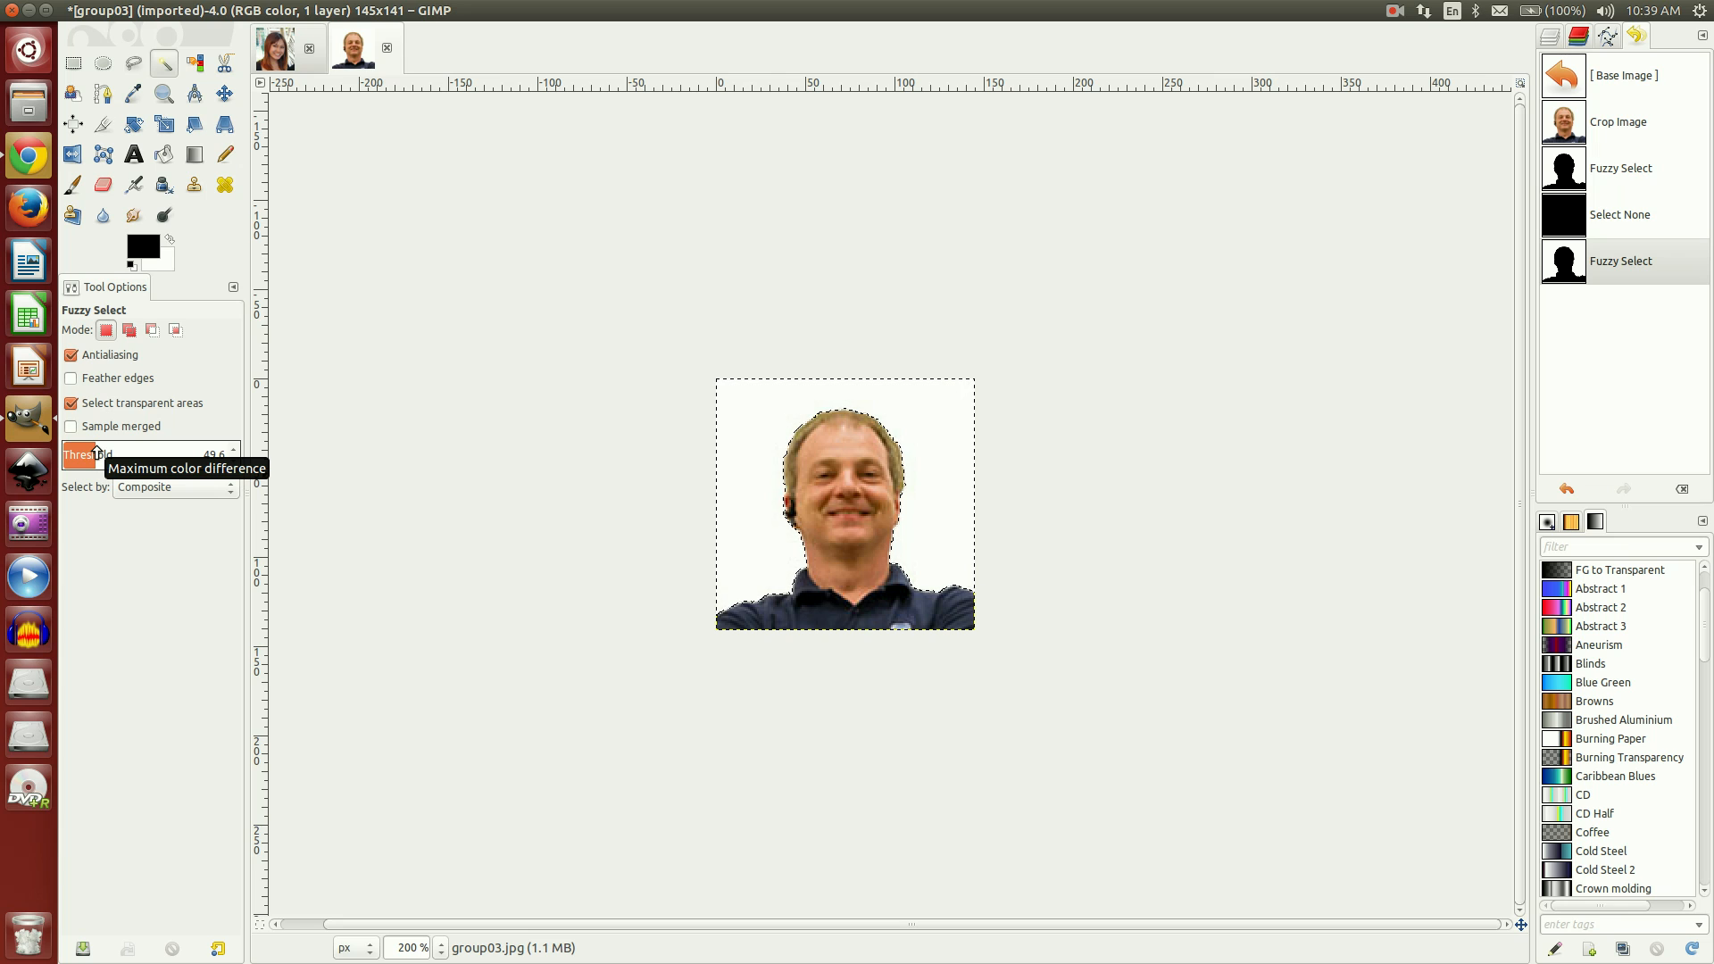
{"action": "mouse_move", "coordinate": [96, 451]}
{"action": "left_mouse_down"}
{"action": "mouse_move", "coordinate": [158, 451]}
{"action": "mouse_move", "coordinate": [107, 450]}
{"action": "mouse_move", "coordinate": [157, 451]}
{"action": "mouse_move", "coordinate": [127, 451]}
{"action": "left_mouse_up"}
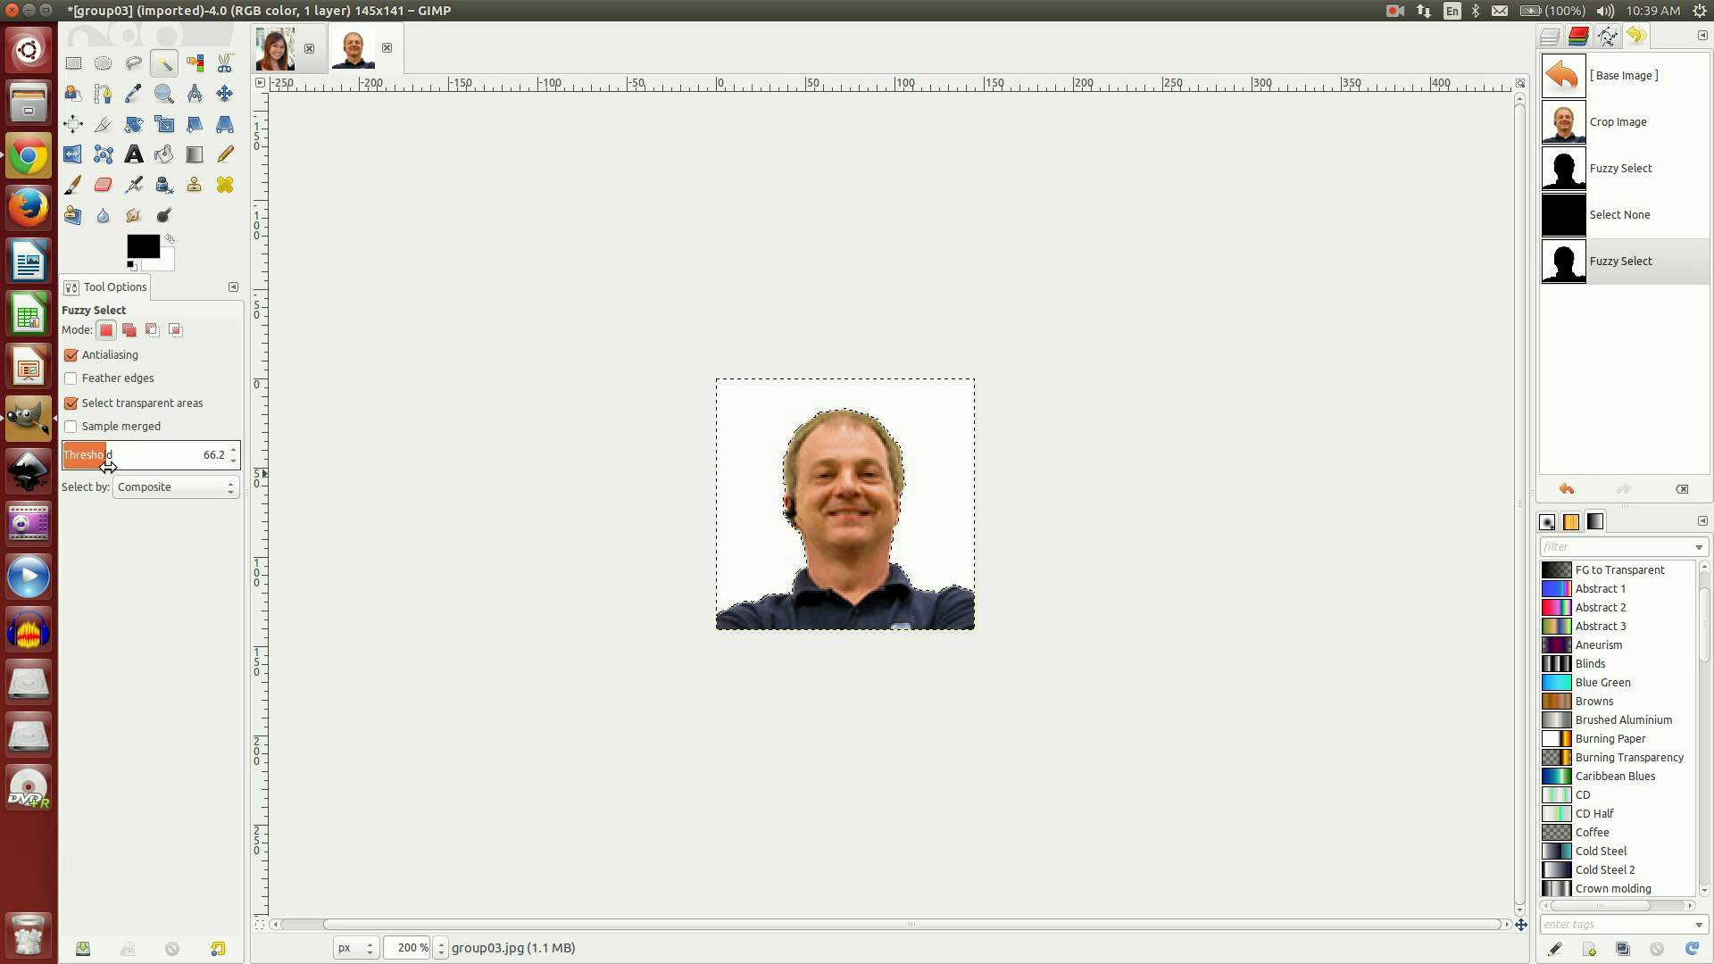
{"action": "left_click_drag", "start_coordinate": [105, 462], "coordinate": [153, 465]}
{"action": "left_click", "coordinate": [233, 463]}
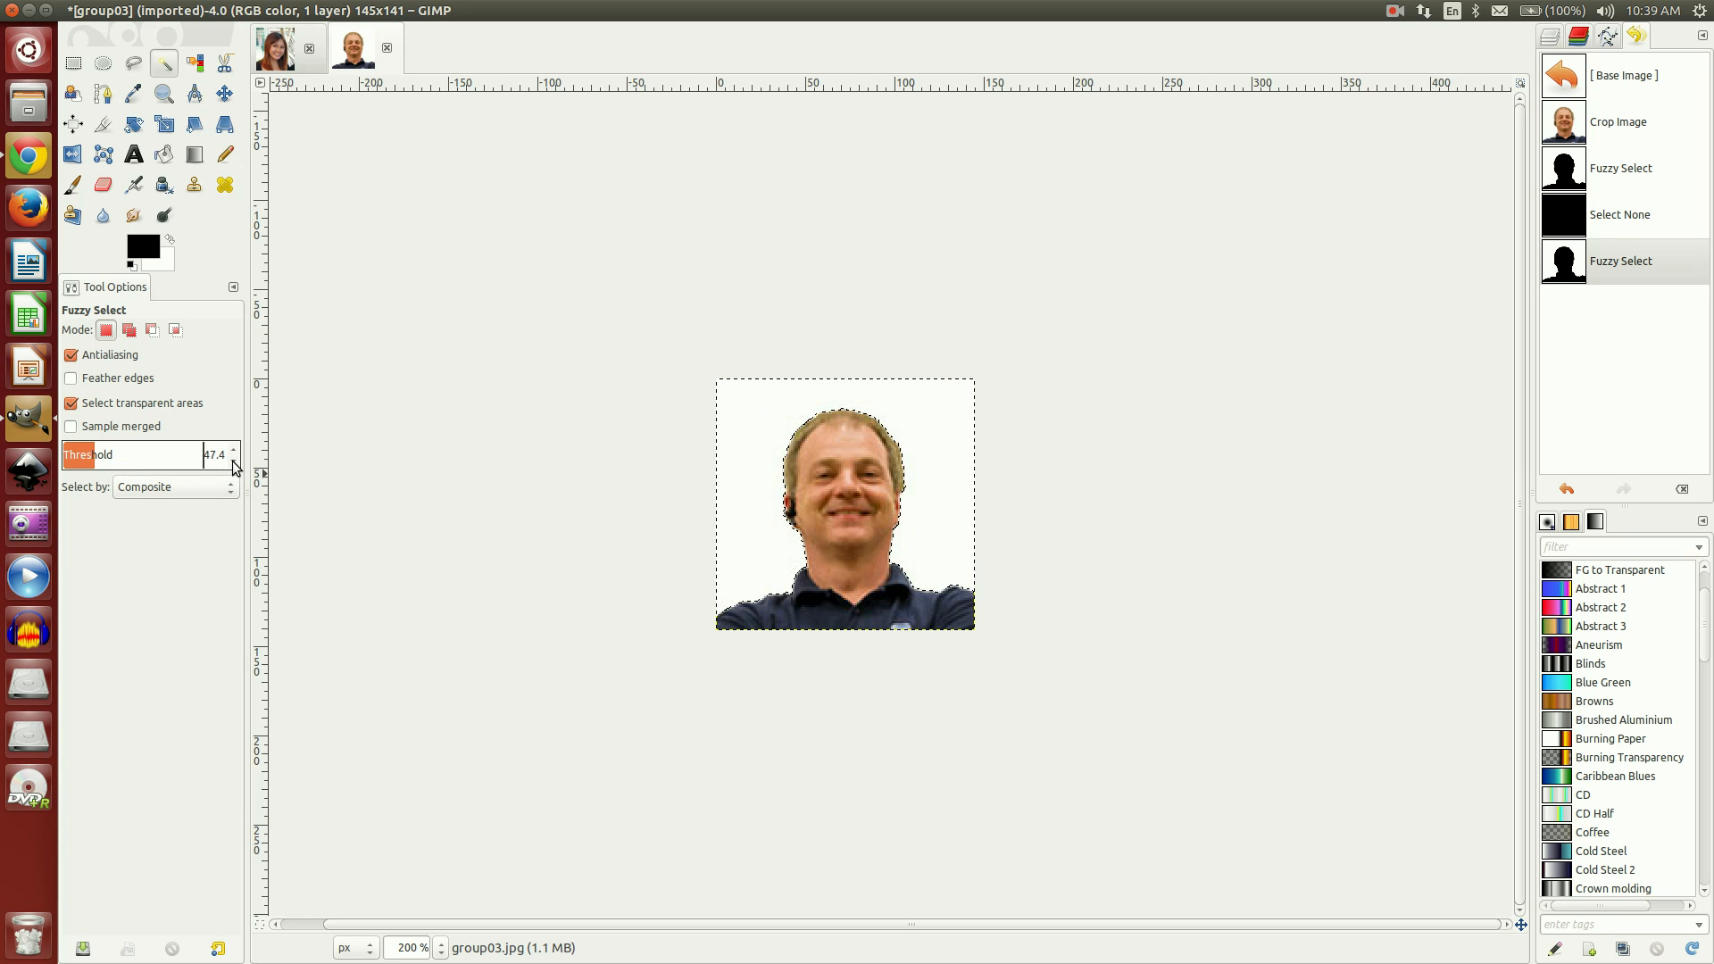
{"action": "left_click", "coordinate": [233, 451]}
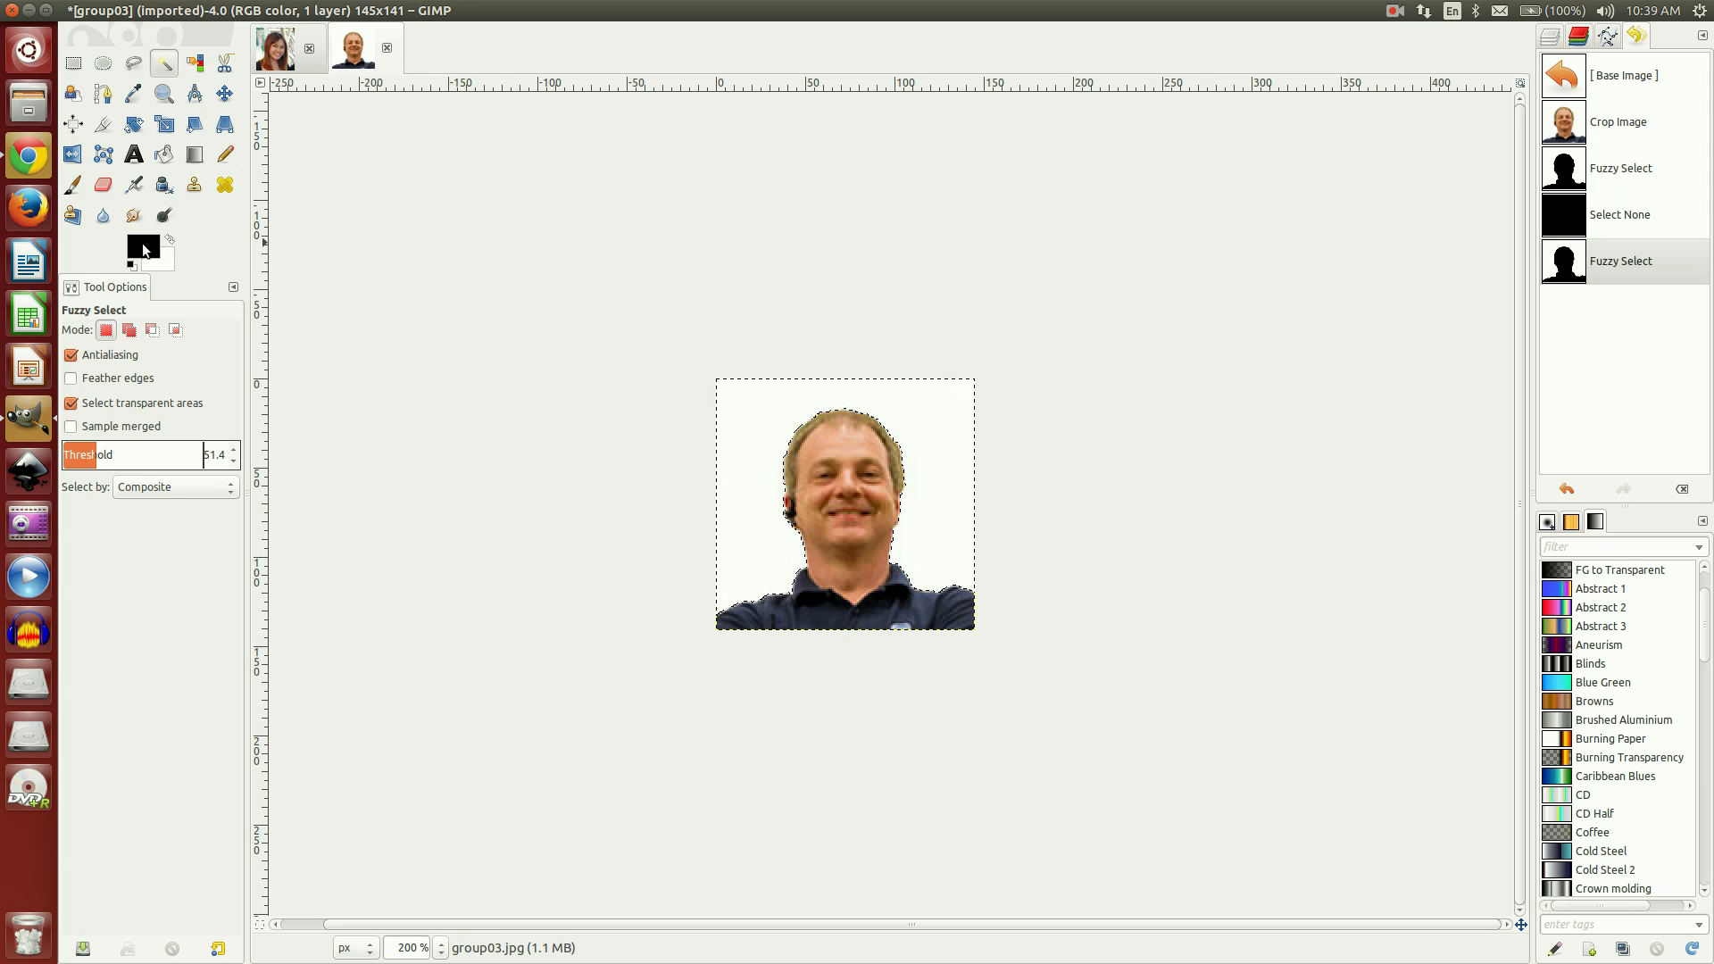
- Set the foreground color to the bright cyan 25d3e3
{"action": "left_click", "coordinate": [142, 243]}
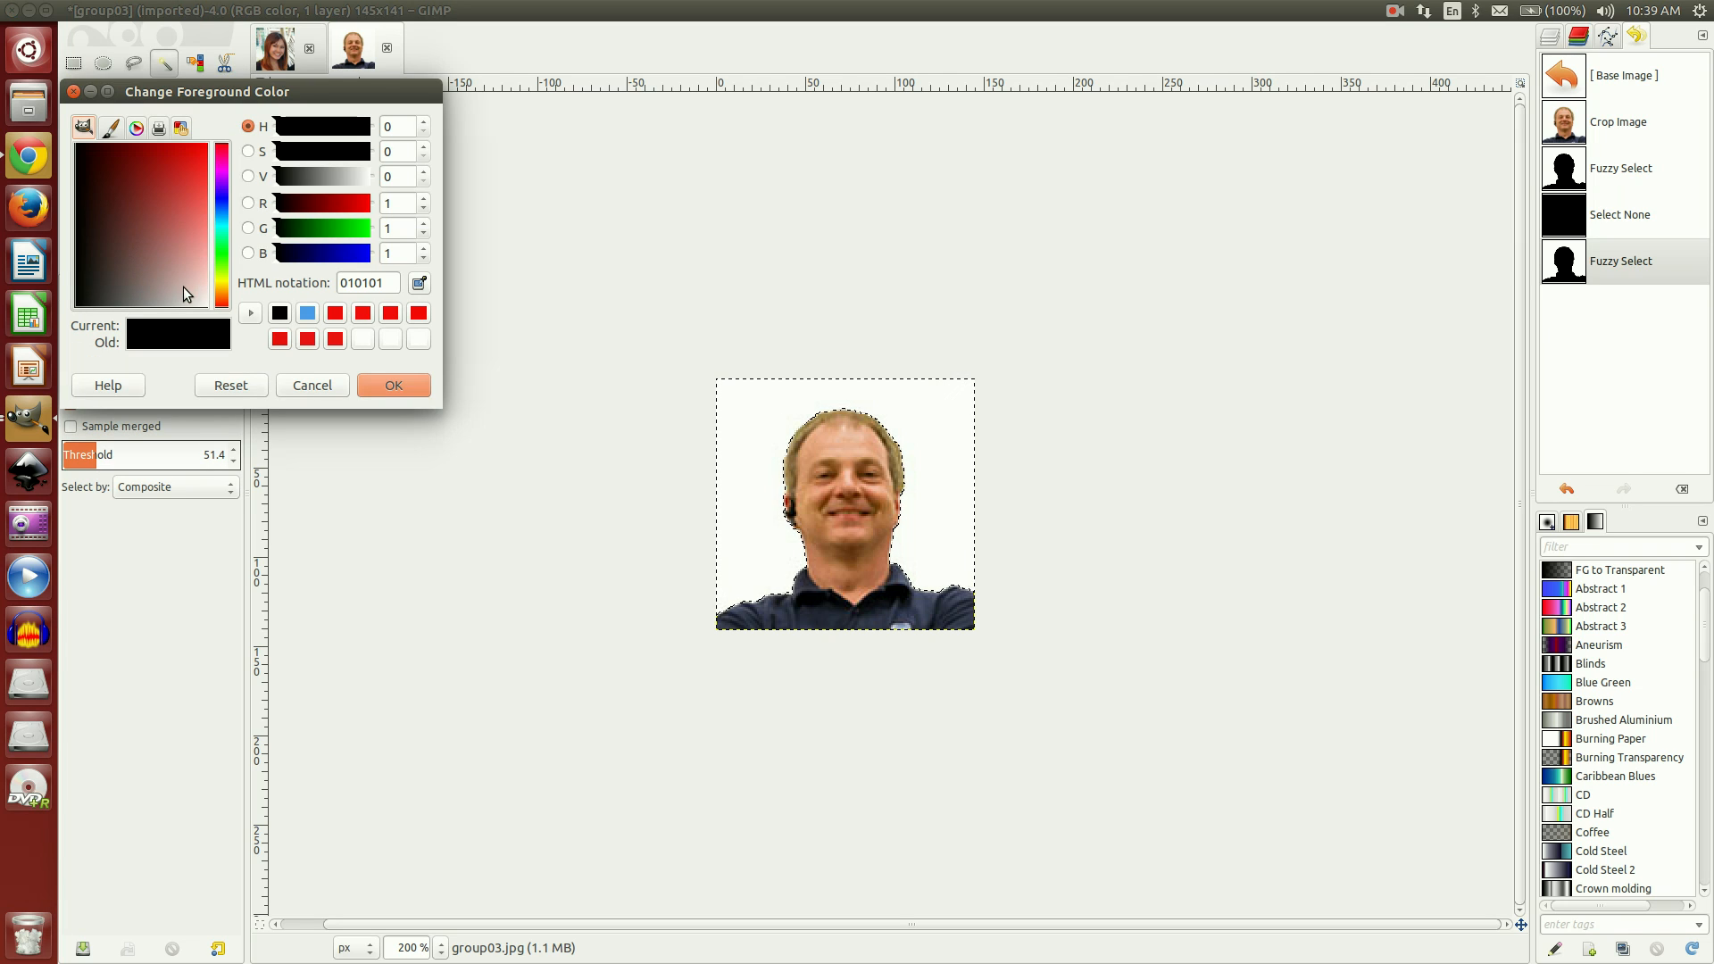
{"action": "left_click", "coordinate": [223, 223]}
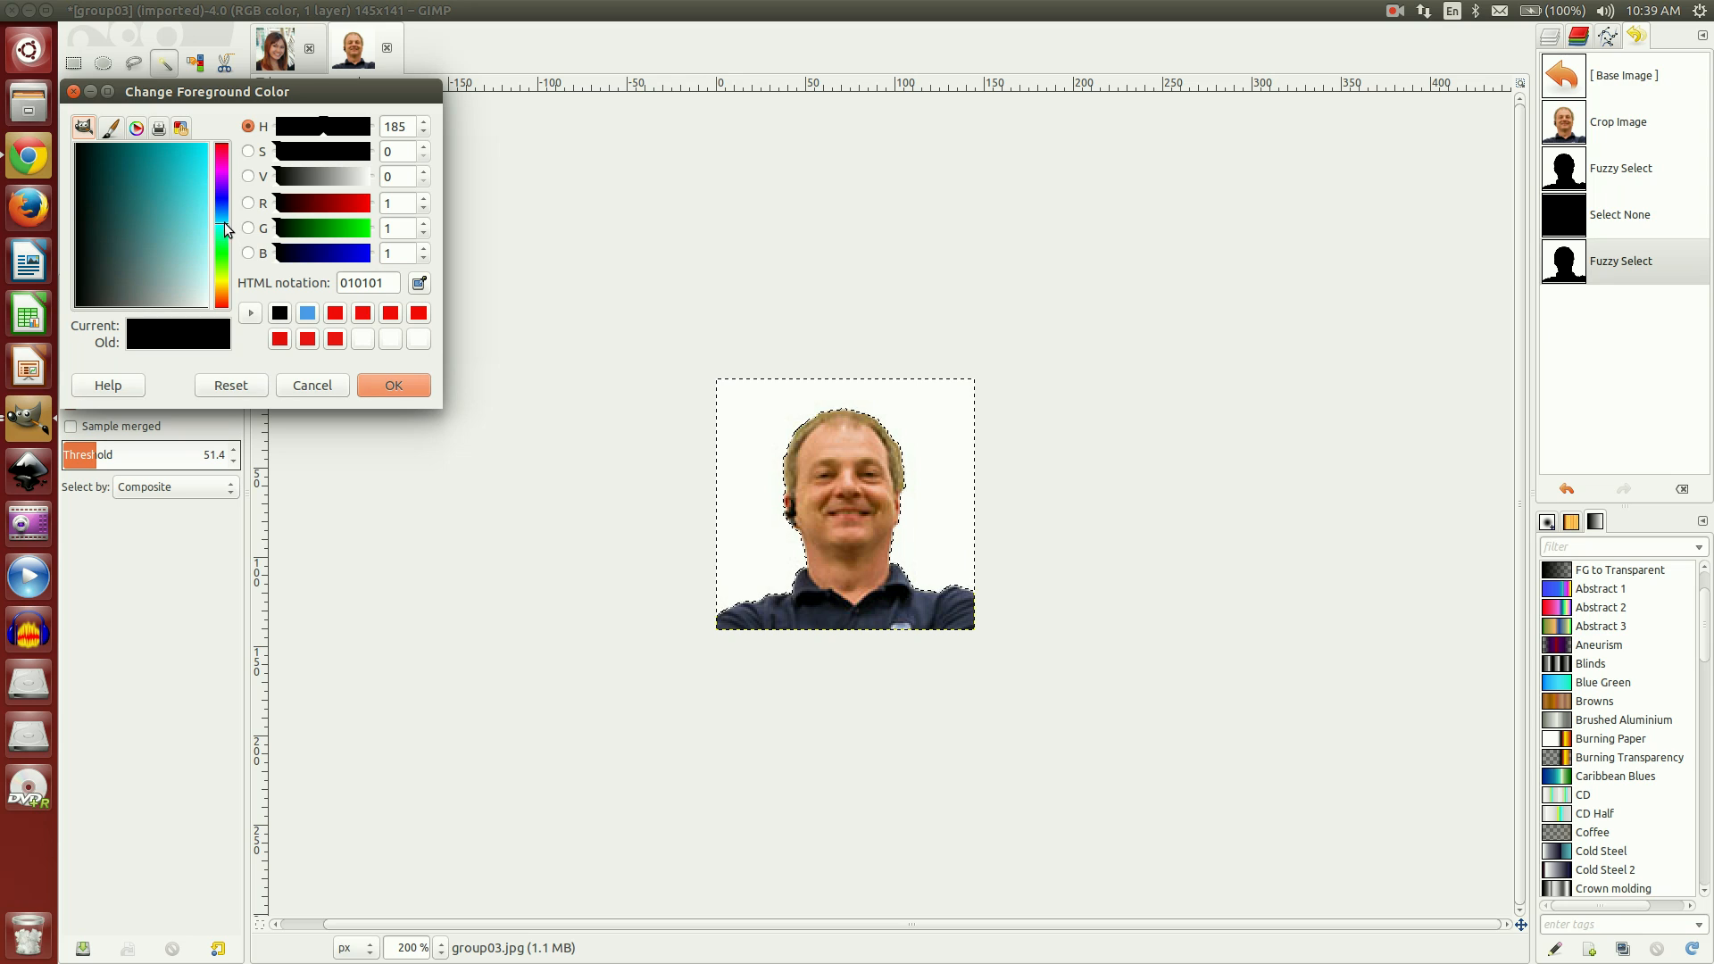
{"action": "left_click", "coordinate": [191, 168]}
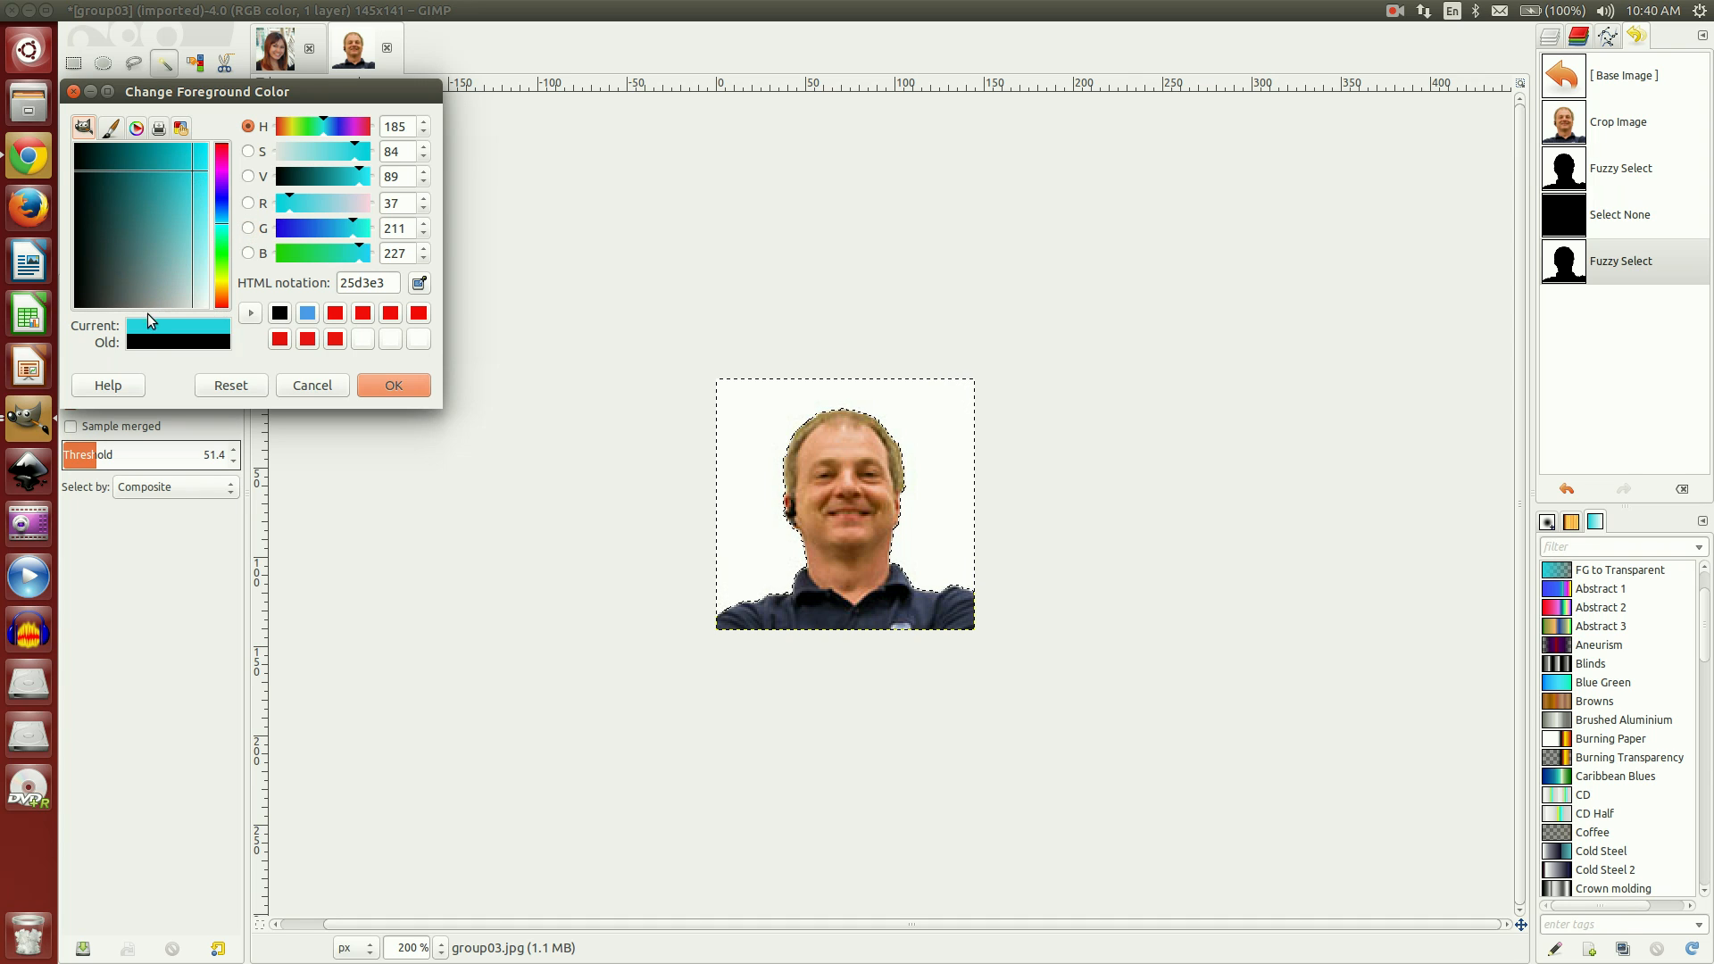
{"action": "left_click", "coordinate": [393, 386]}
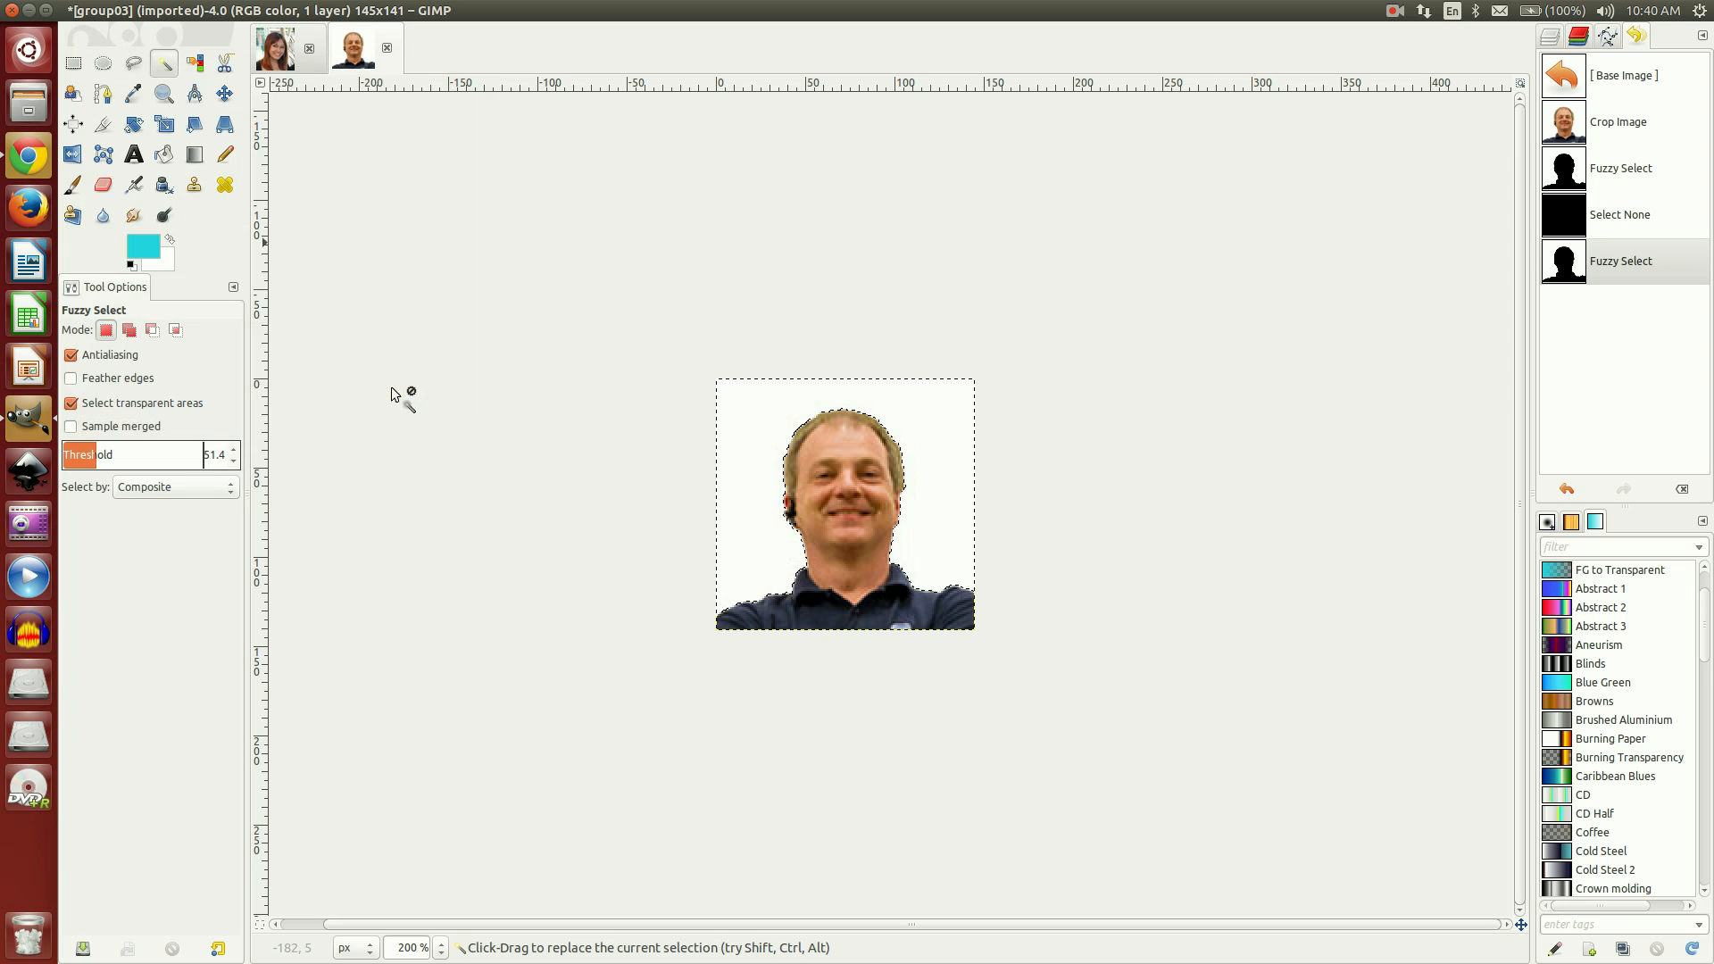
- Fill the selected background with the foreground color using Bucket Fill and clear the selection
{"action": "left_click", "coordinate": [163, 156]}
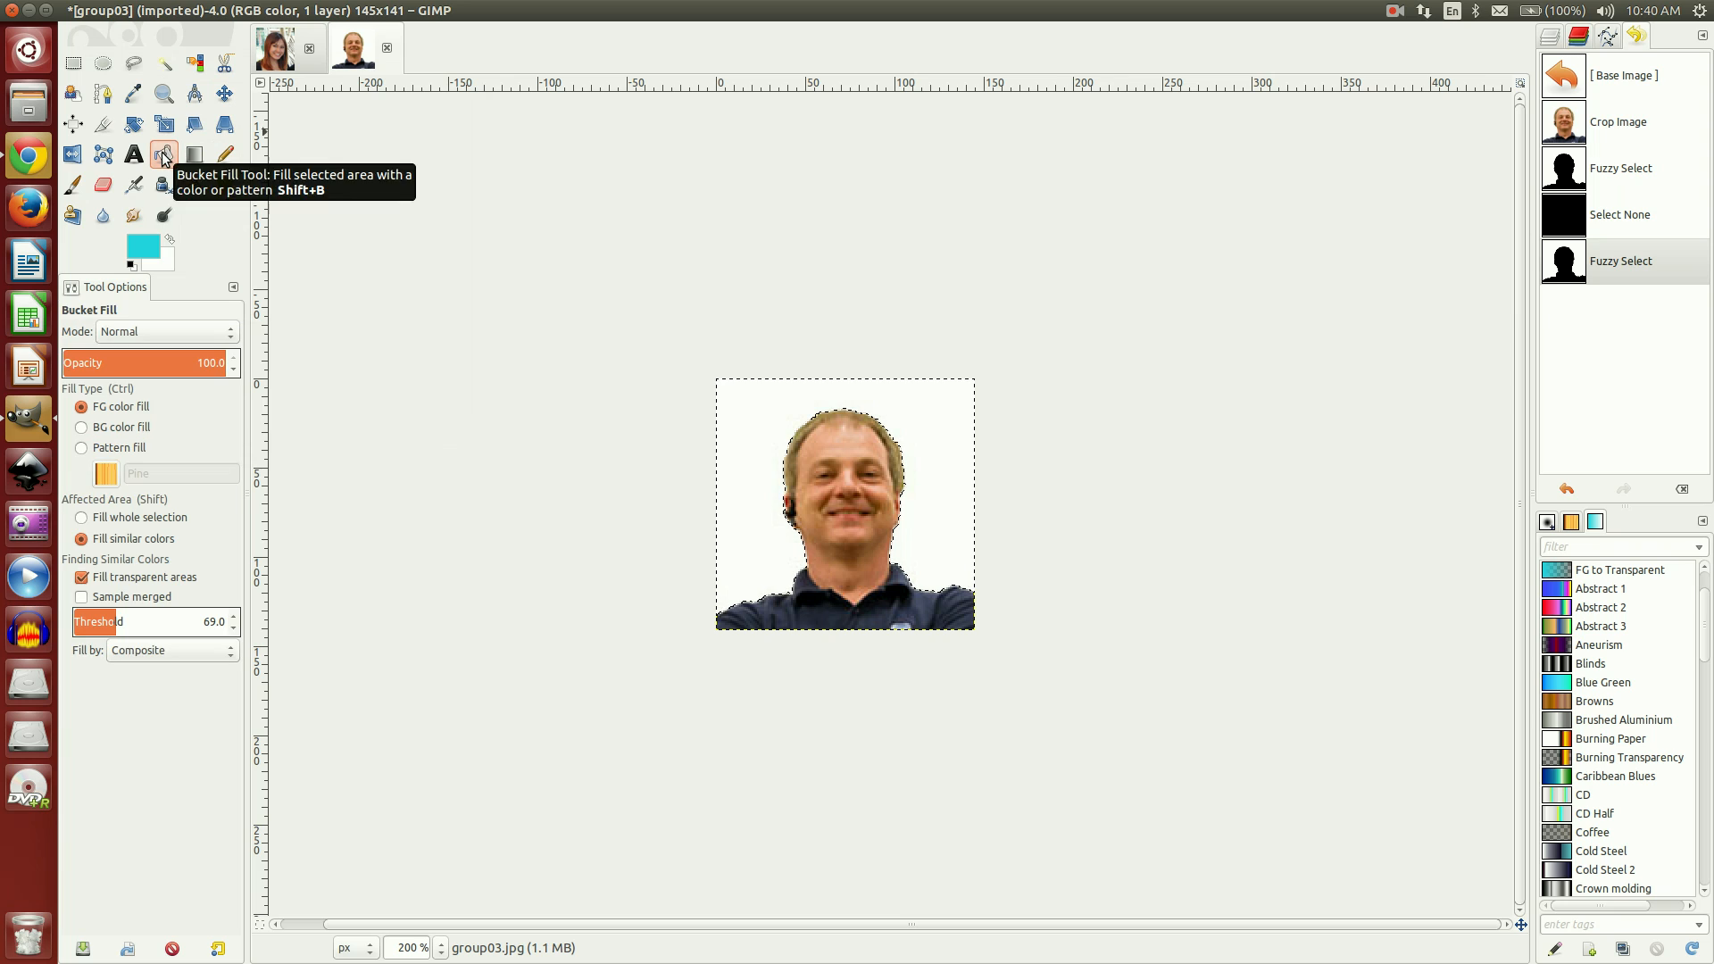
{"action": "left_click", "coordinate": [744, 410]}
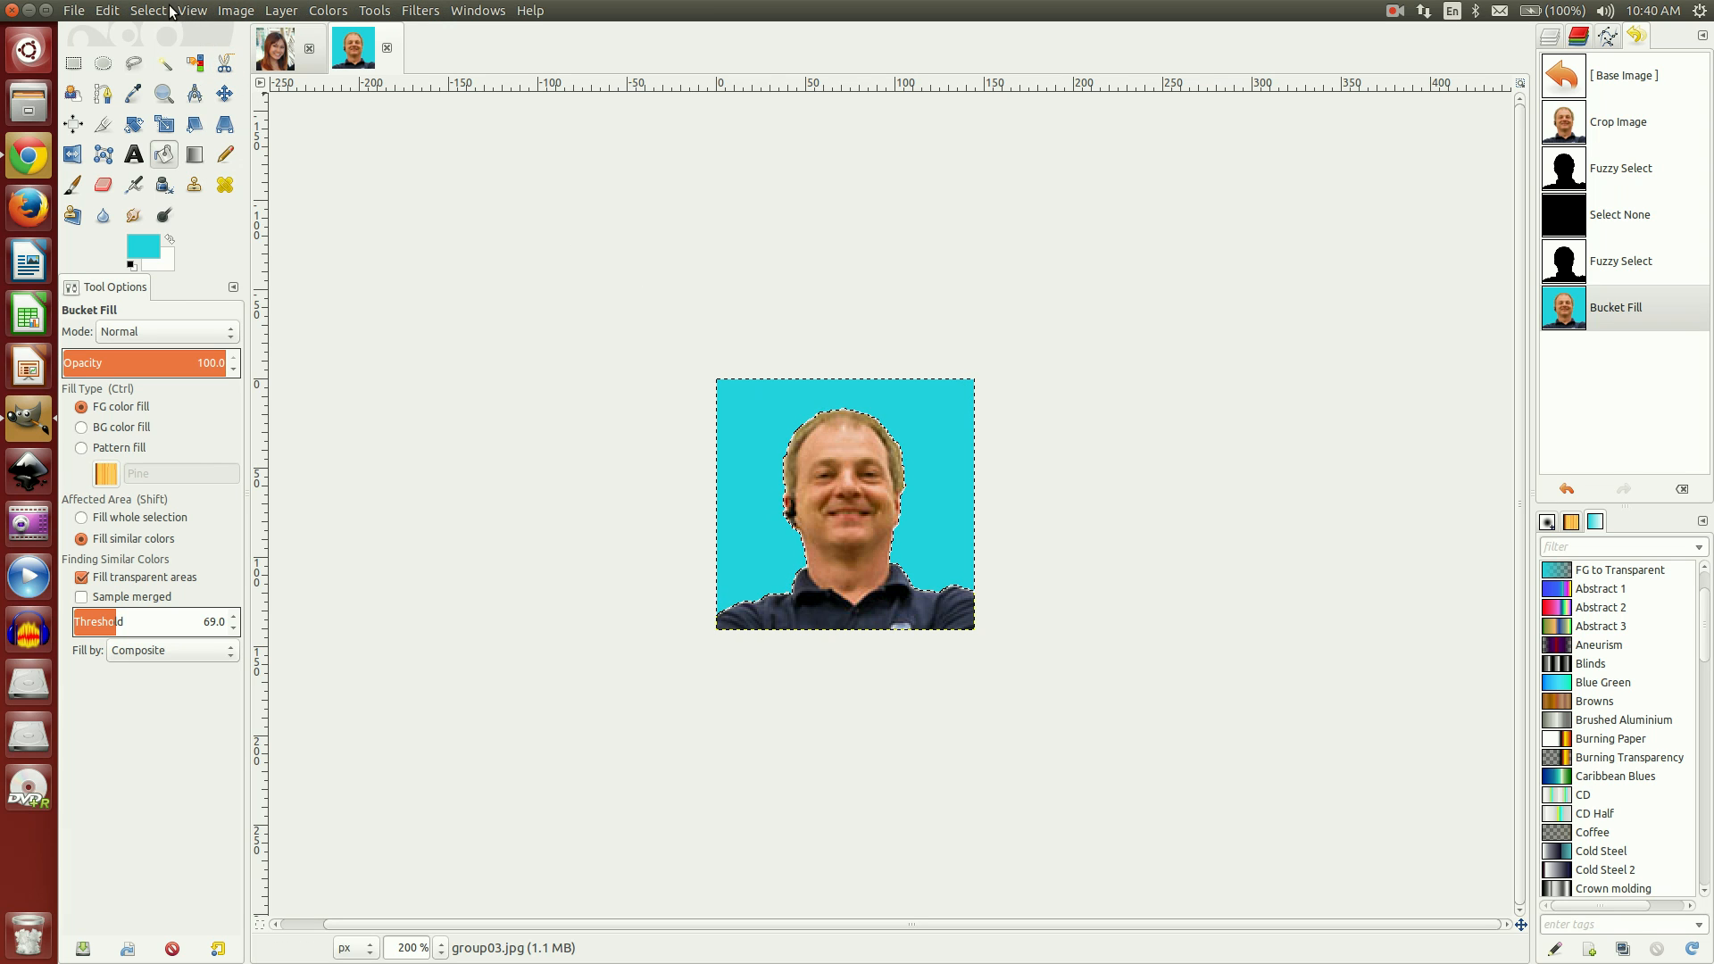
{"action": "left_click", "coordinate": [159, 11]}
{"action": "left_click", "coordinate": [161, 57]}
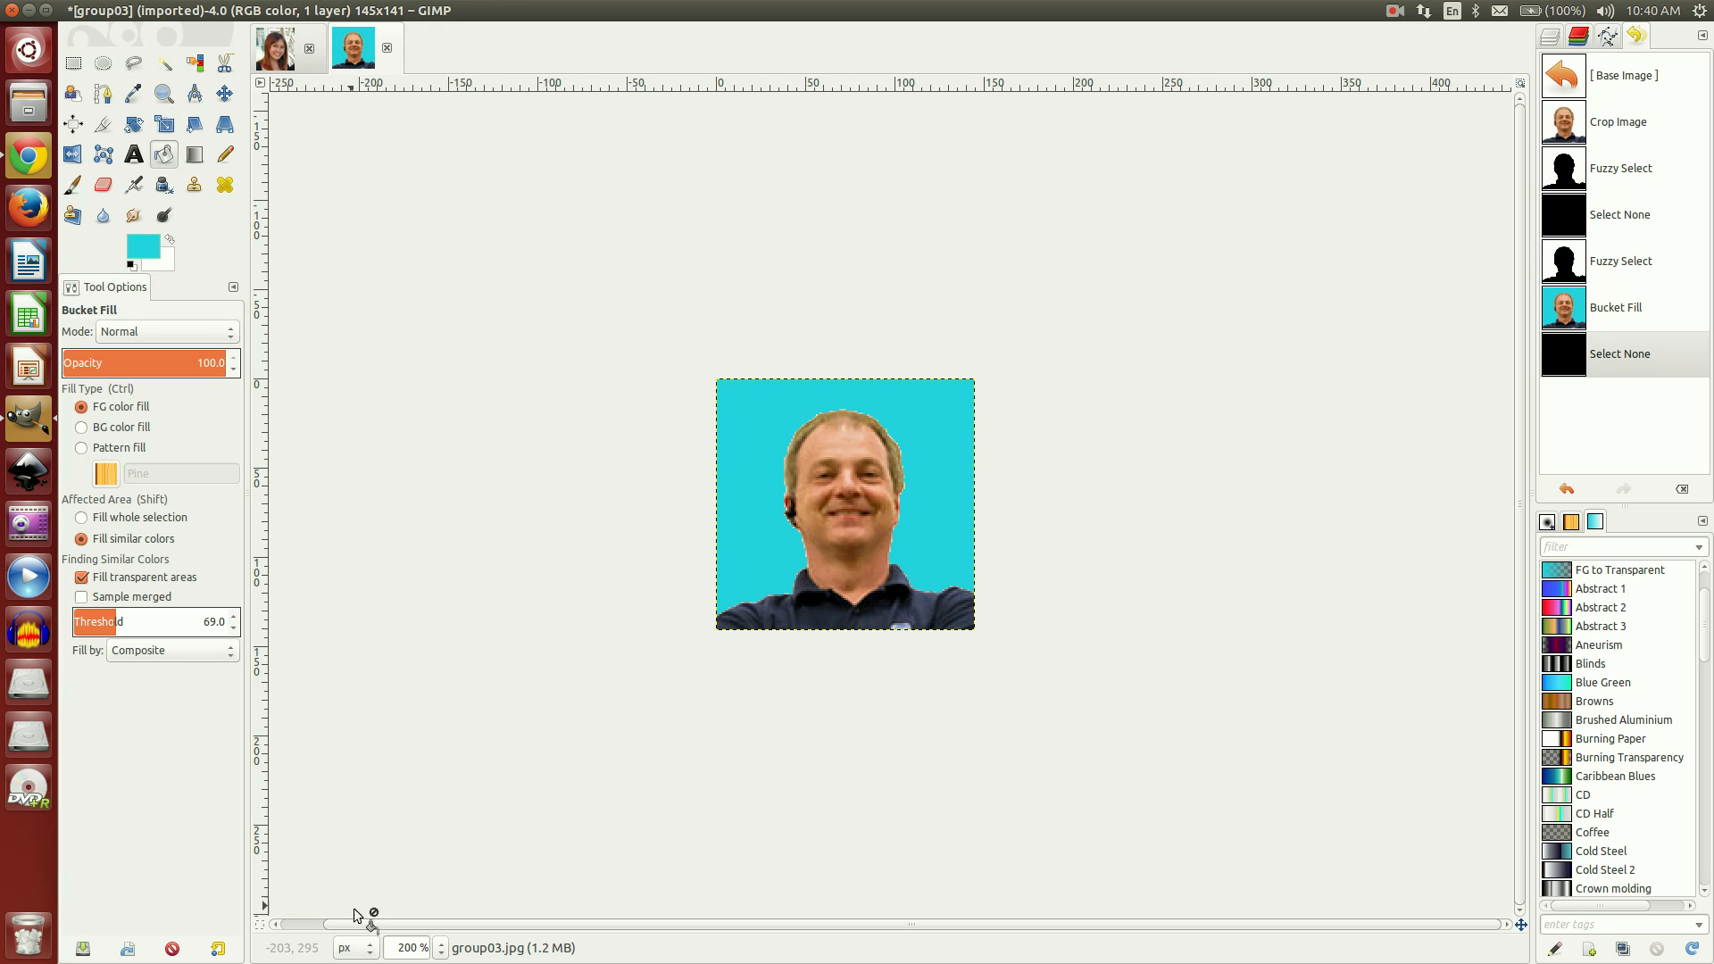
{"action": "left_click", "coordinate": [442, 954]}
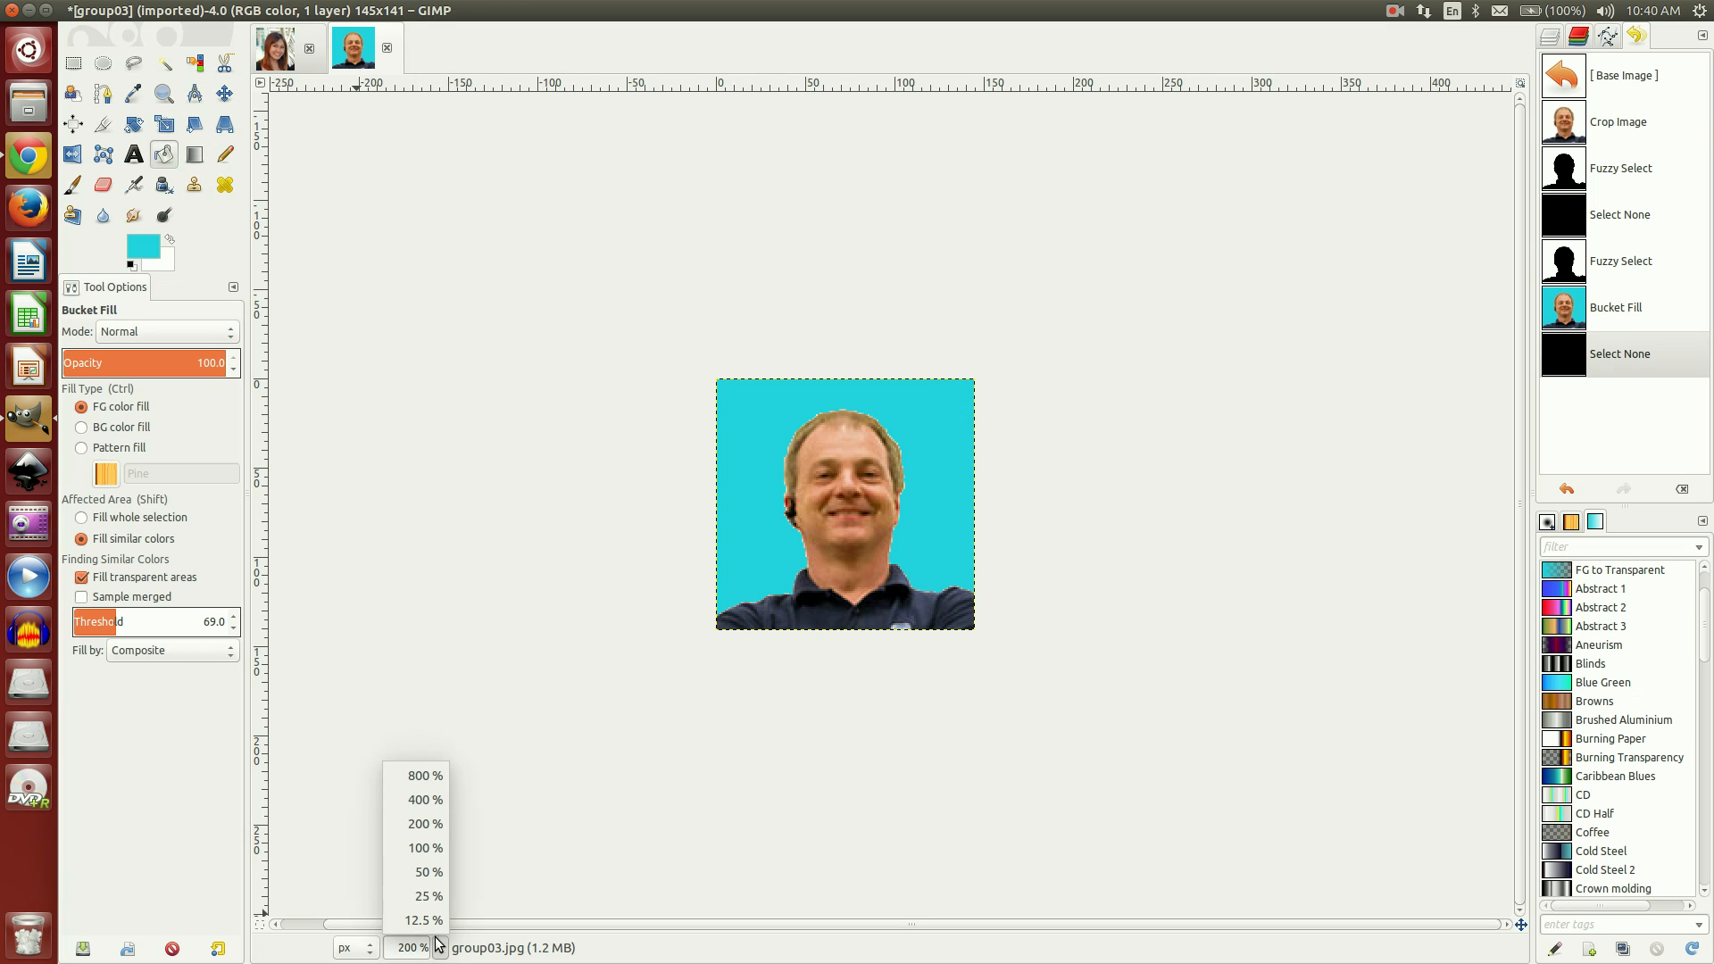
{"action": "left_click", "coordinate": [435, 853]}
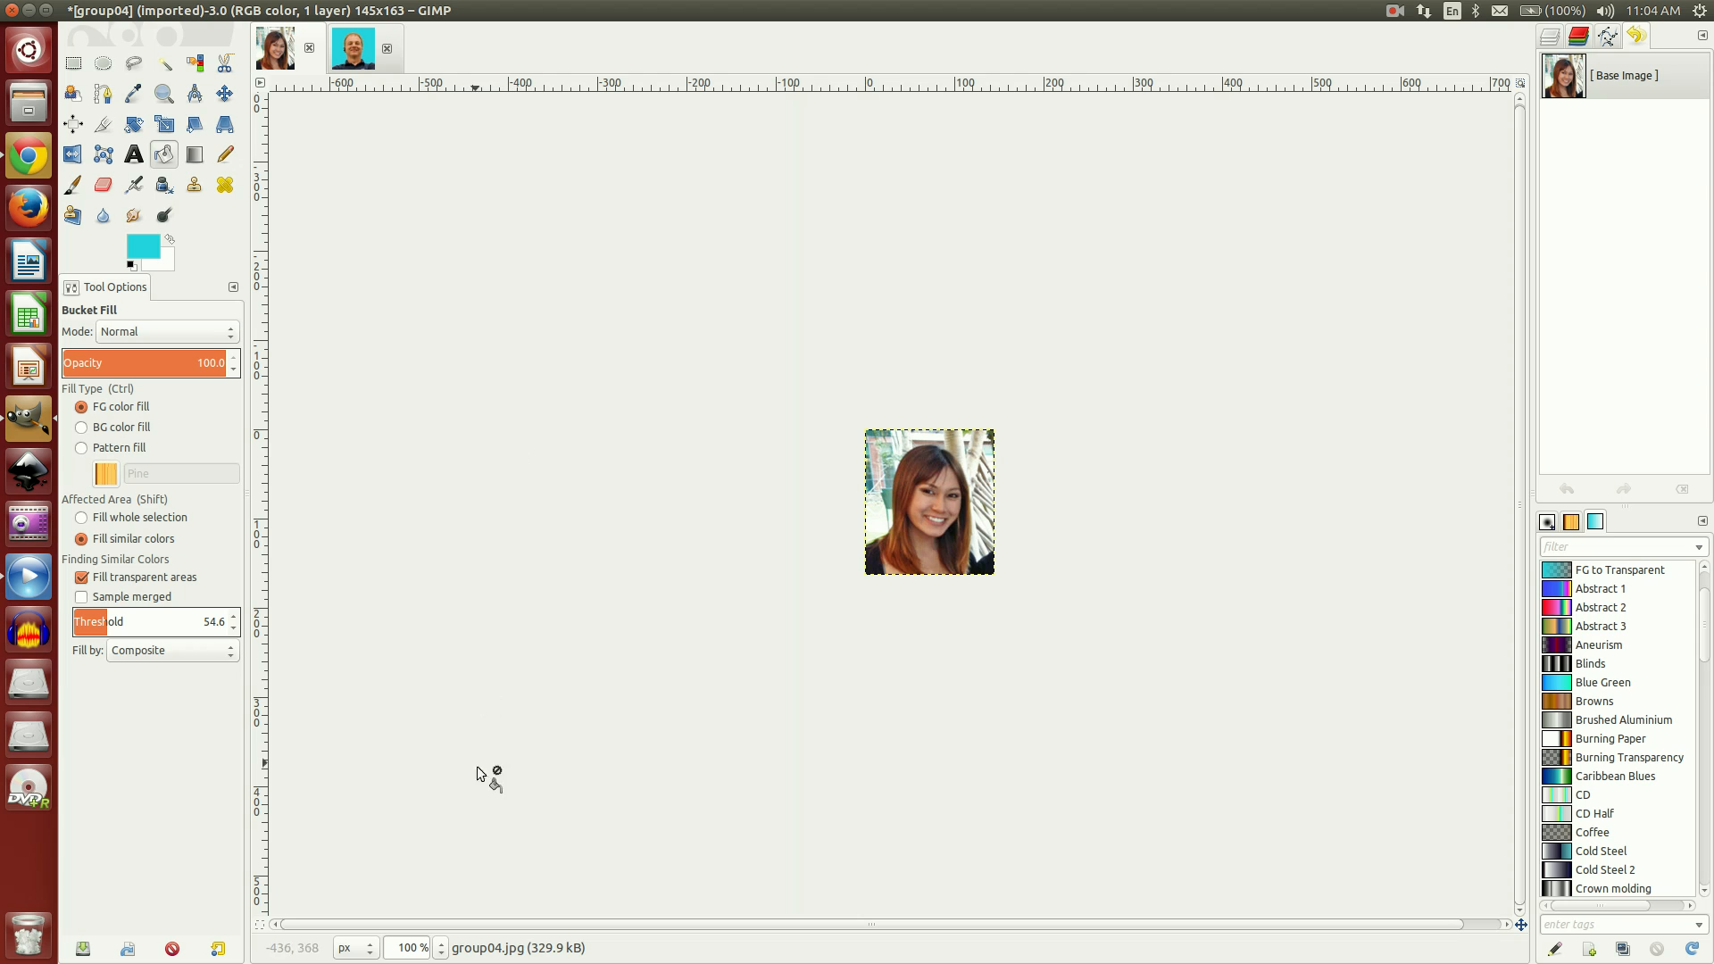
- Start a Scissors outline on the woman's portrait, from the image's right edge along the shoulder and hair to the top of her head
{"action": "left_click", "coordinate": [444, 948]}
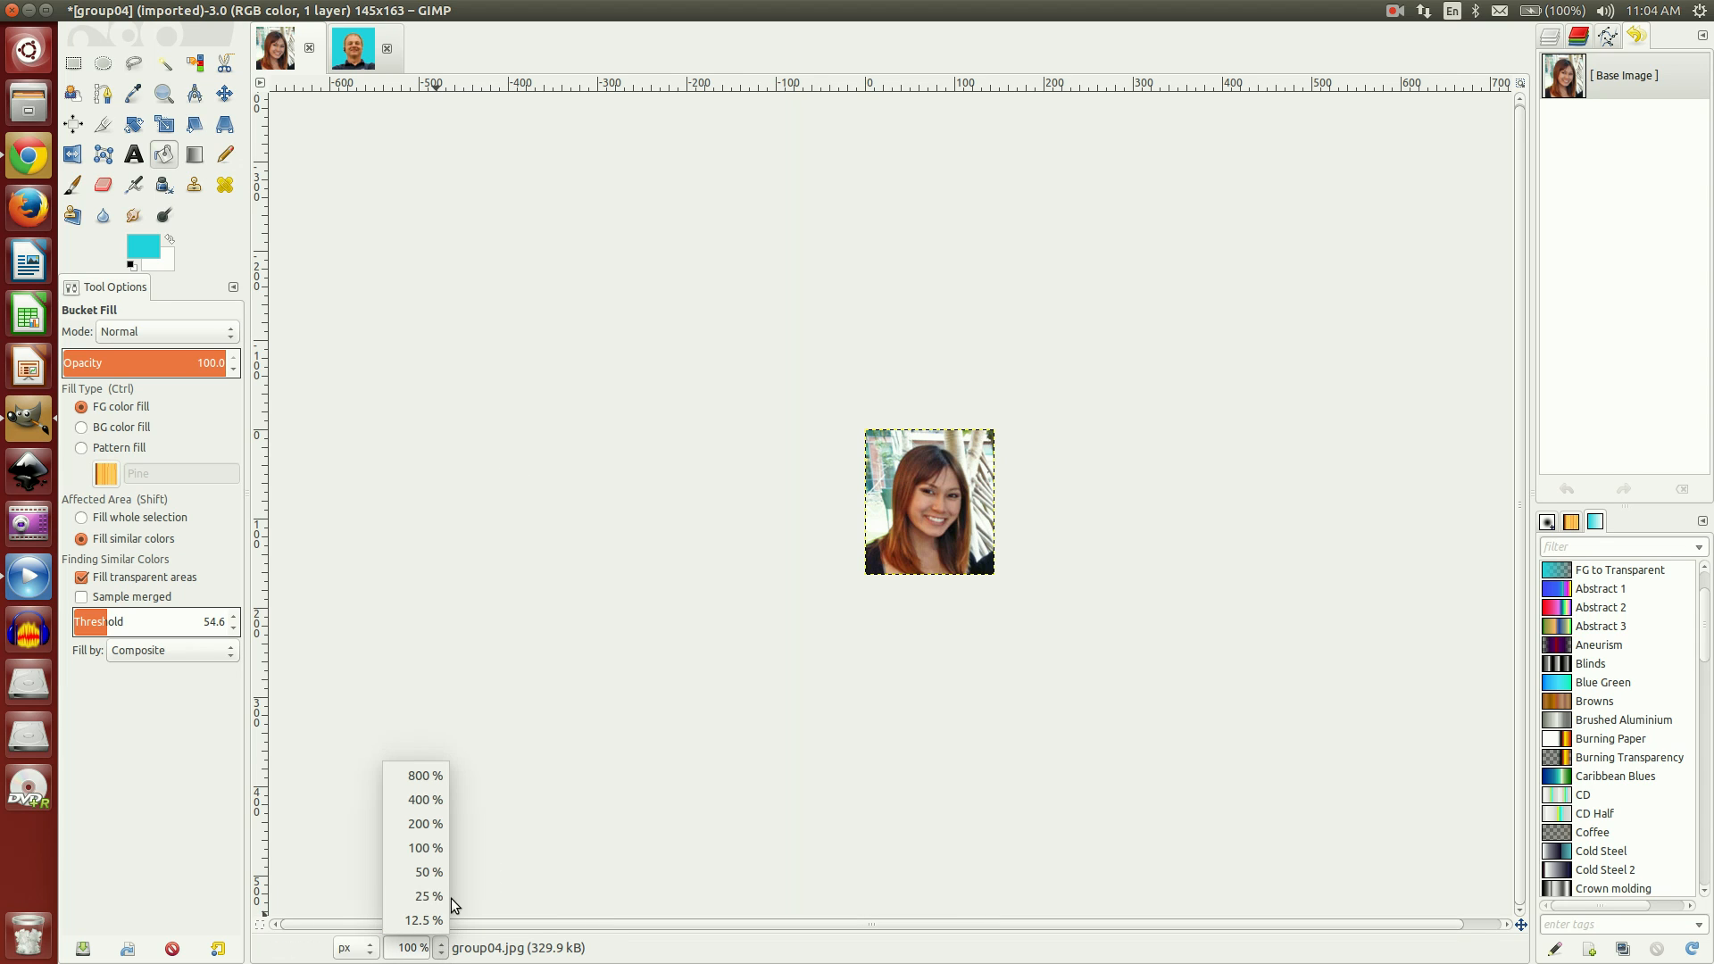
{"action": "left_click", "coordinate": [441, 829]}
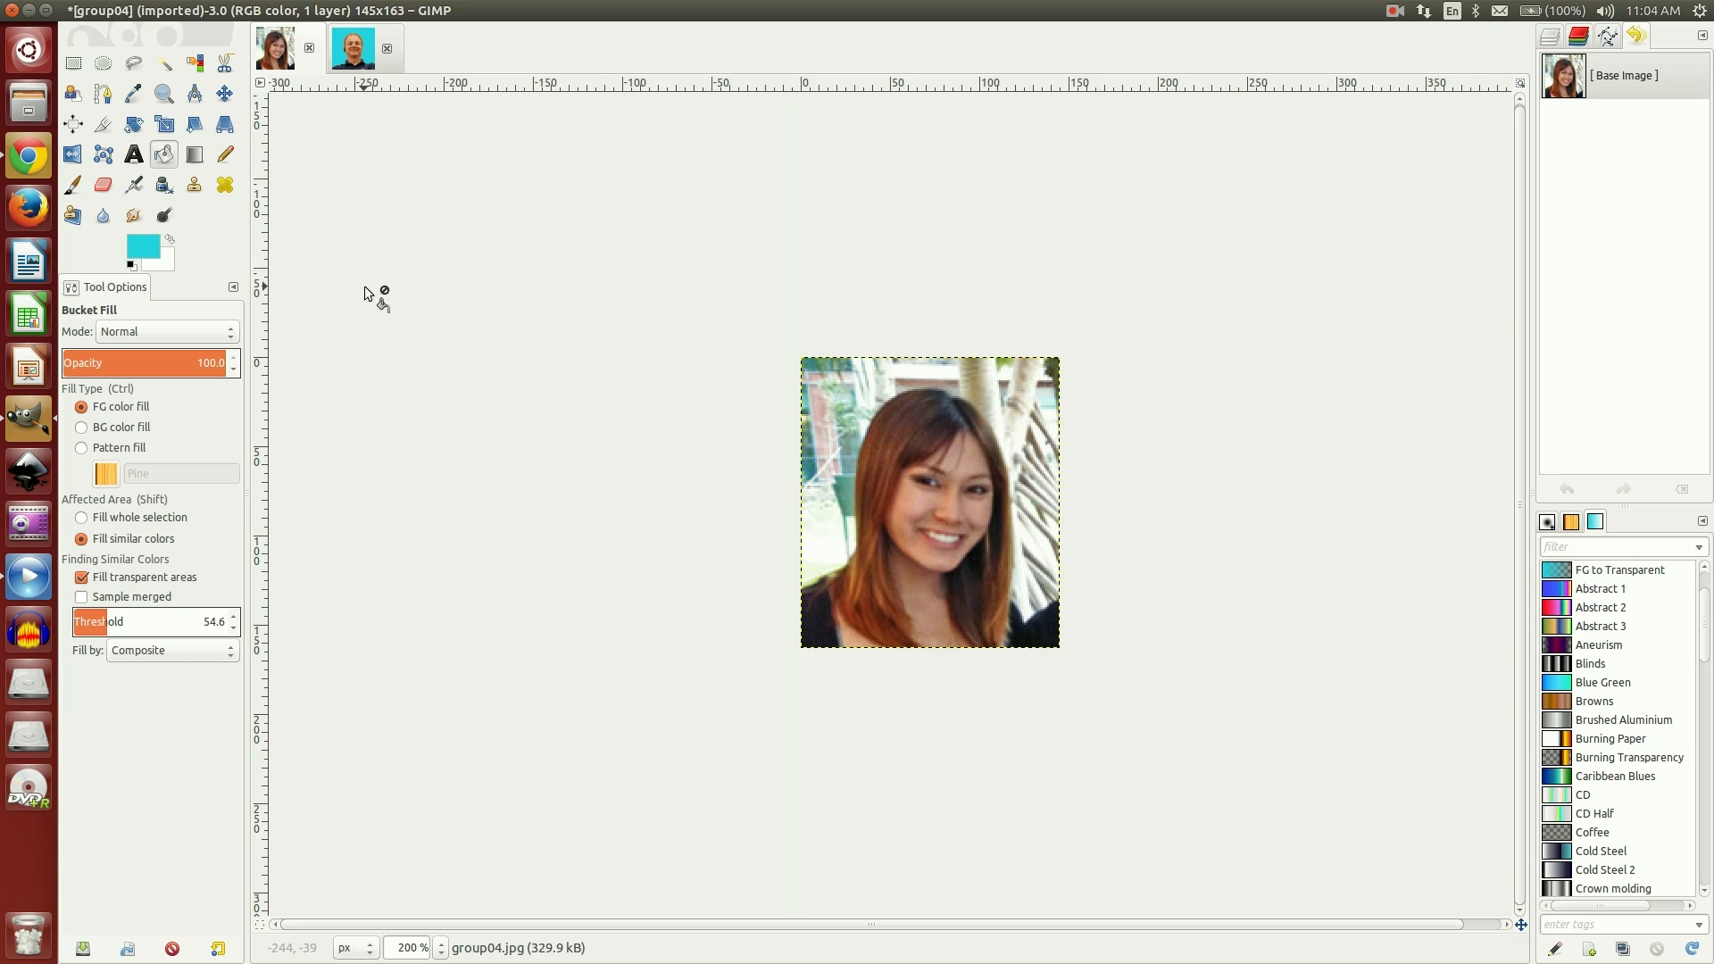
{"action": "left_click", "coordinate": [224, 68]}
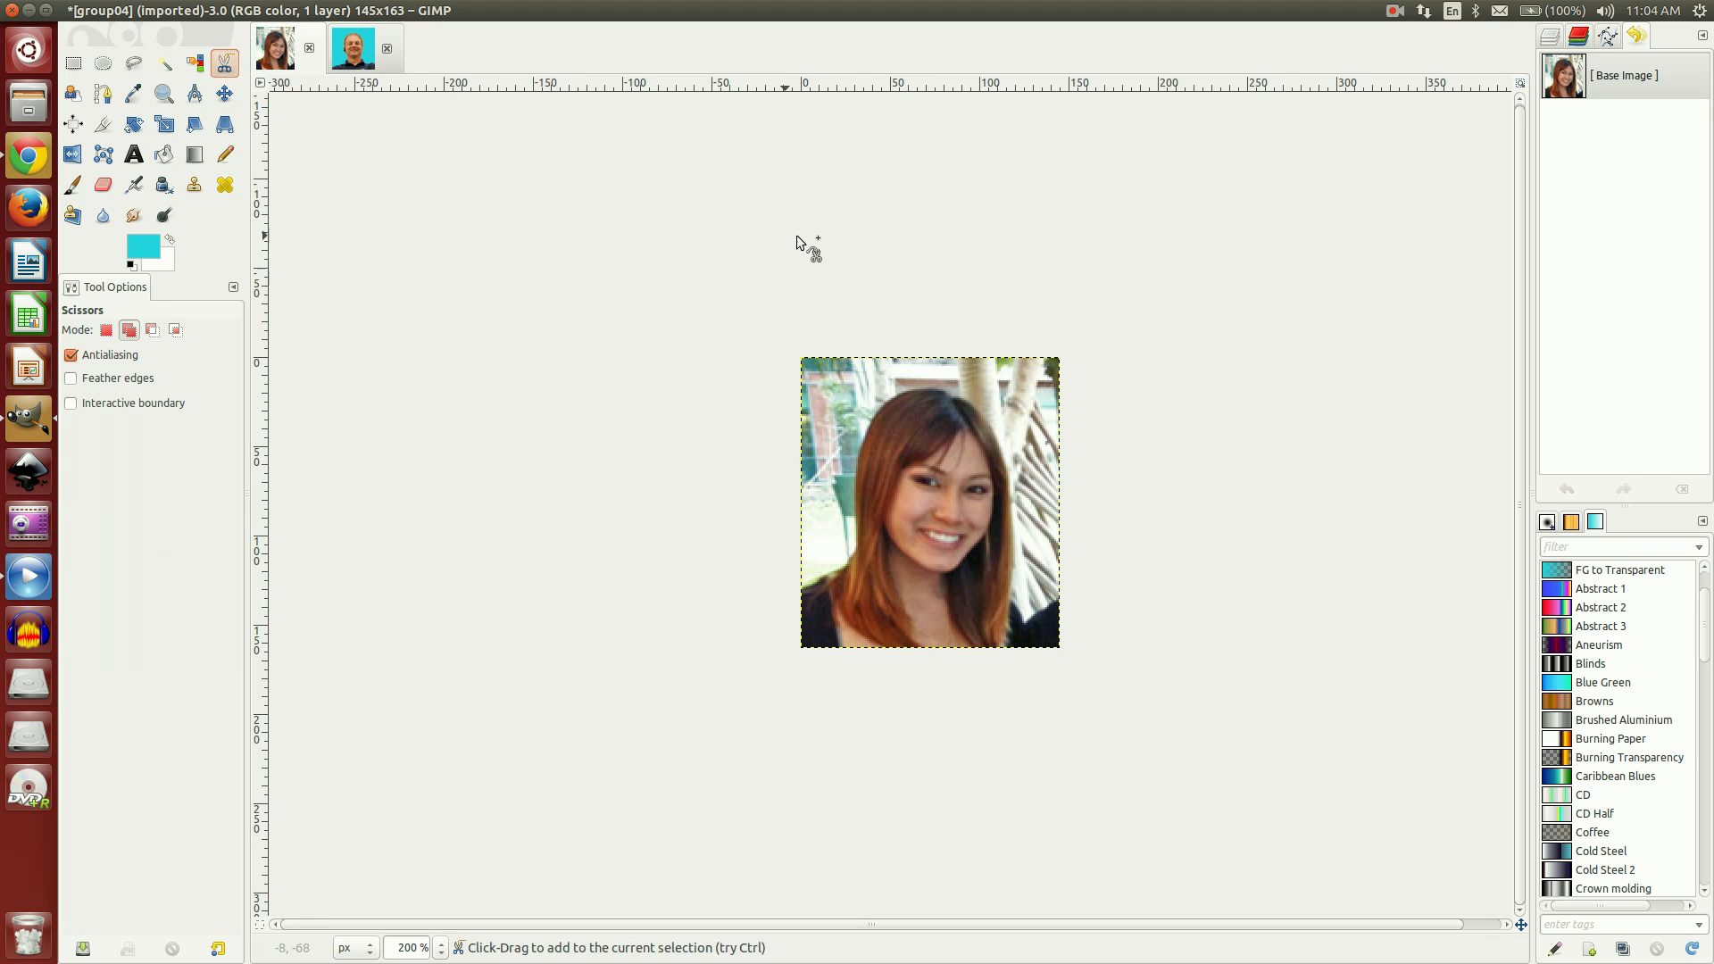
{"action": "left_click", "coordinate": [1057, 601]}
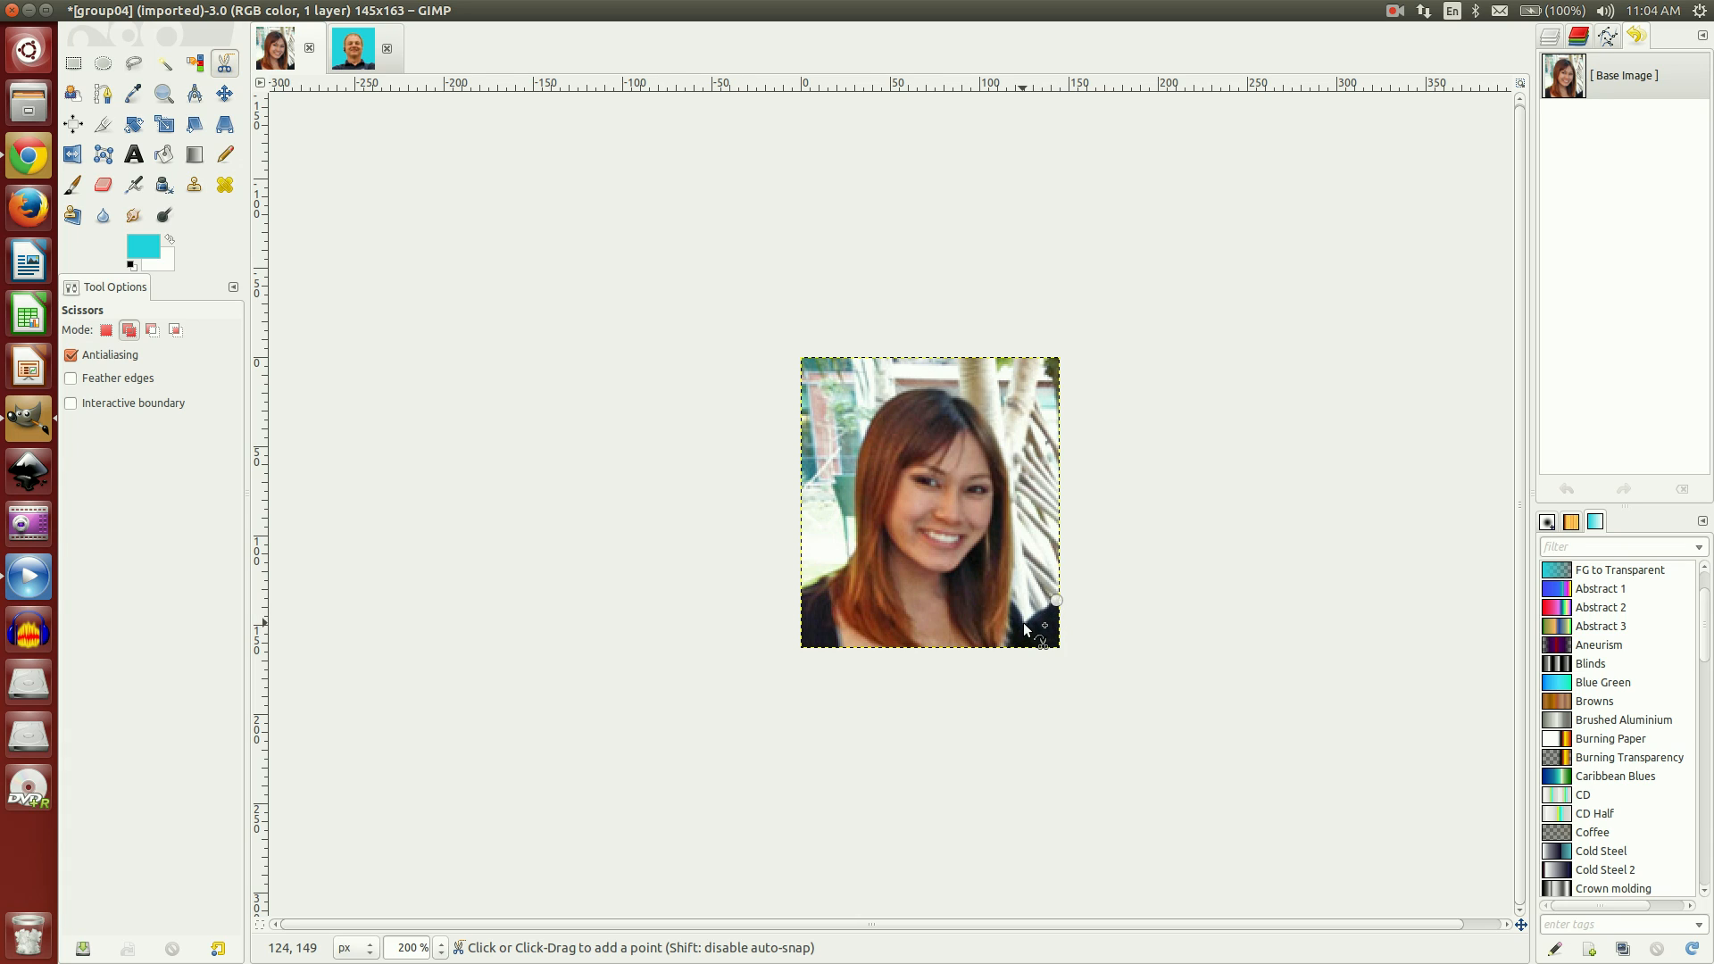
{"action": "left_click", "coordinate": [1024, 627]}
{"action": "left_click", "coordinate": [1010, 597]}
{"action": "left_click", "coordinate": [1011, 537]}
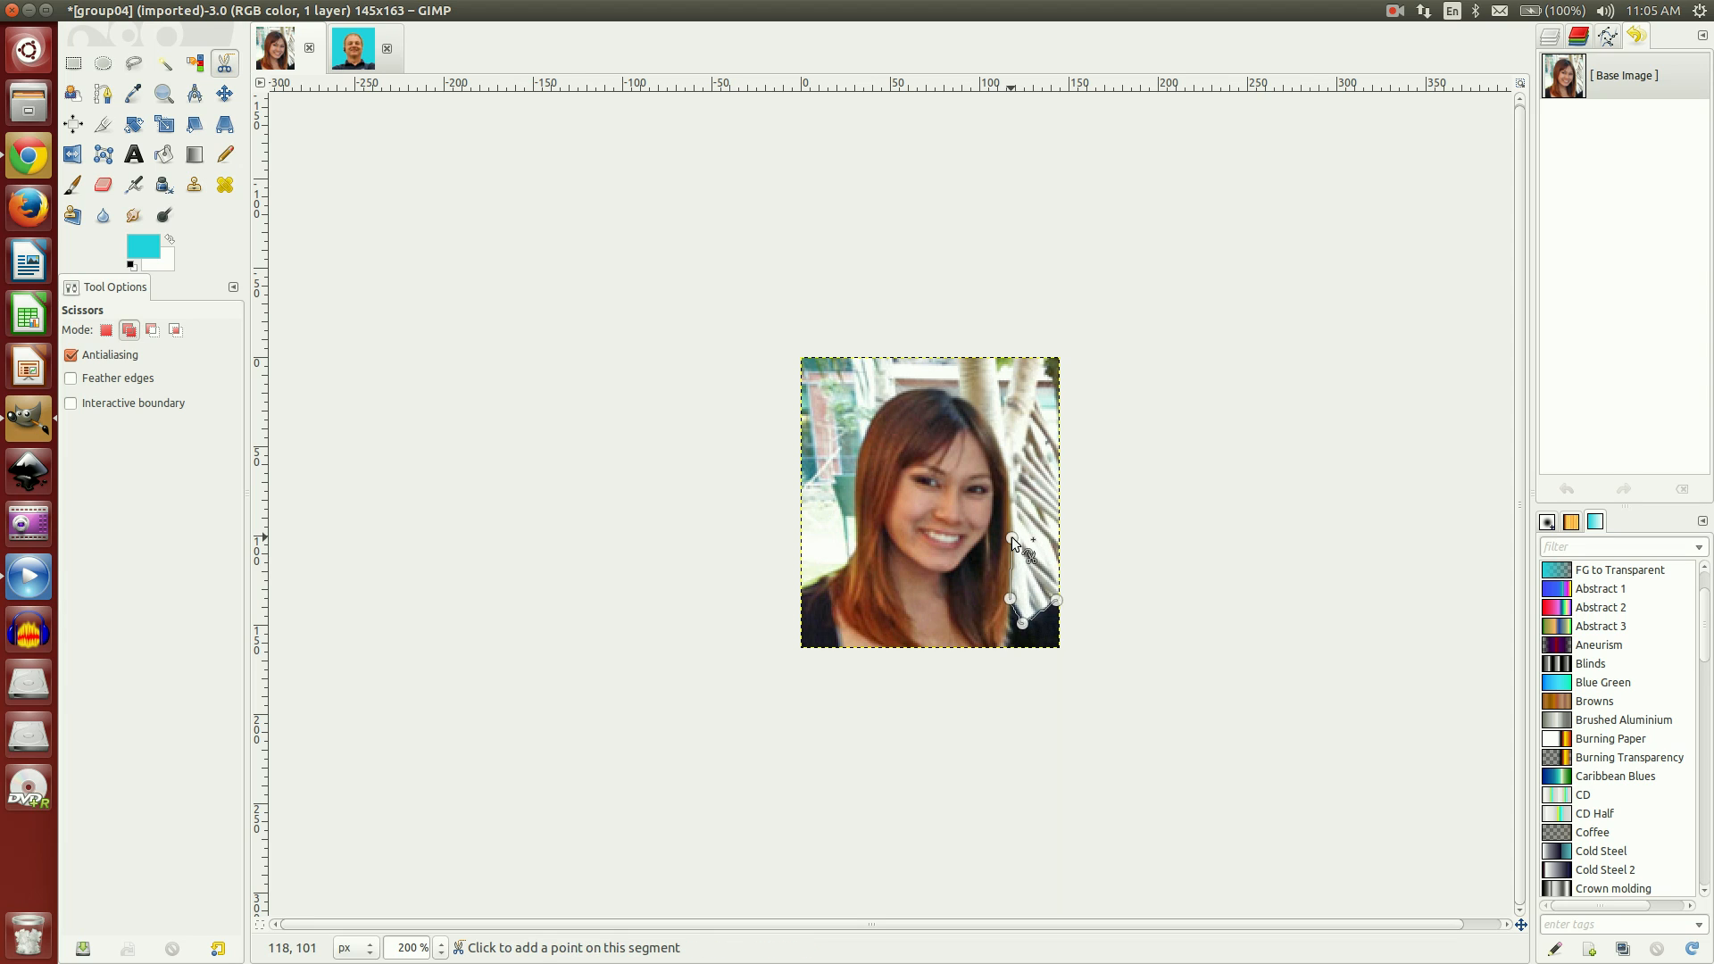
{"action": "left_click", "coordinate": [1001, 451]}
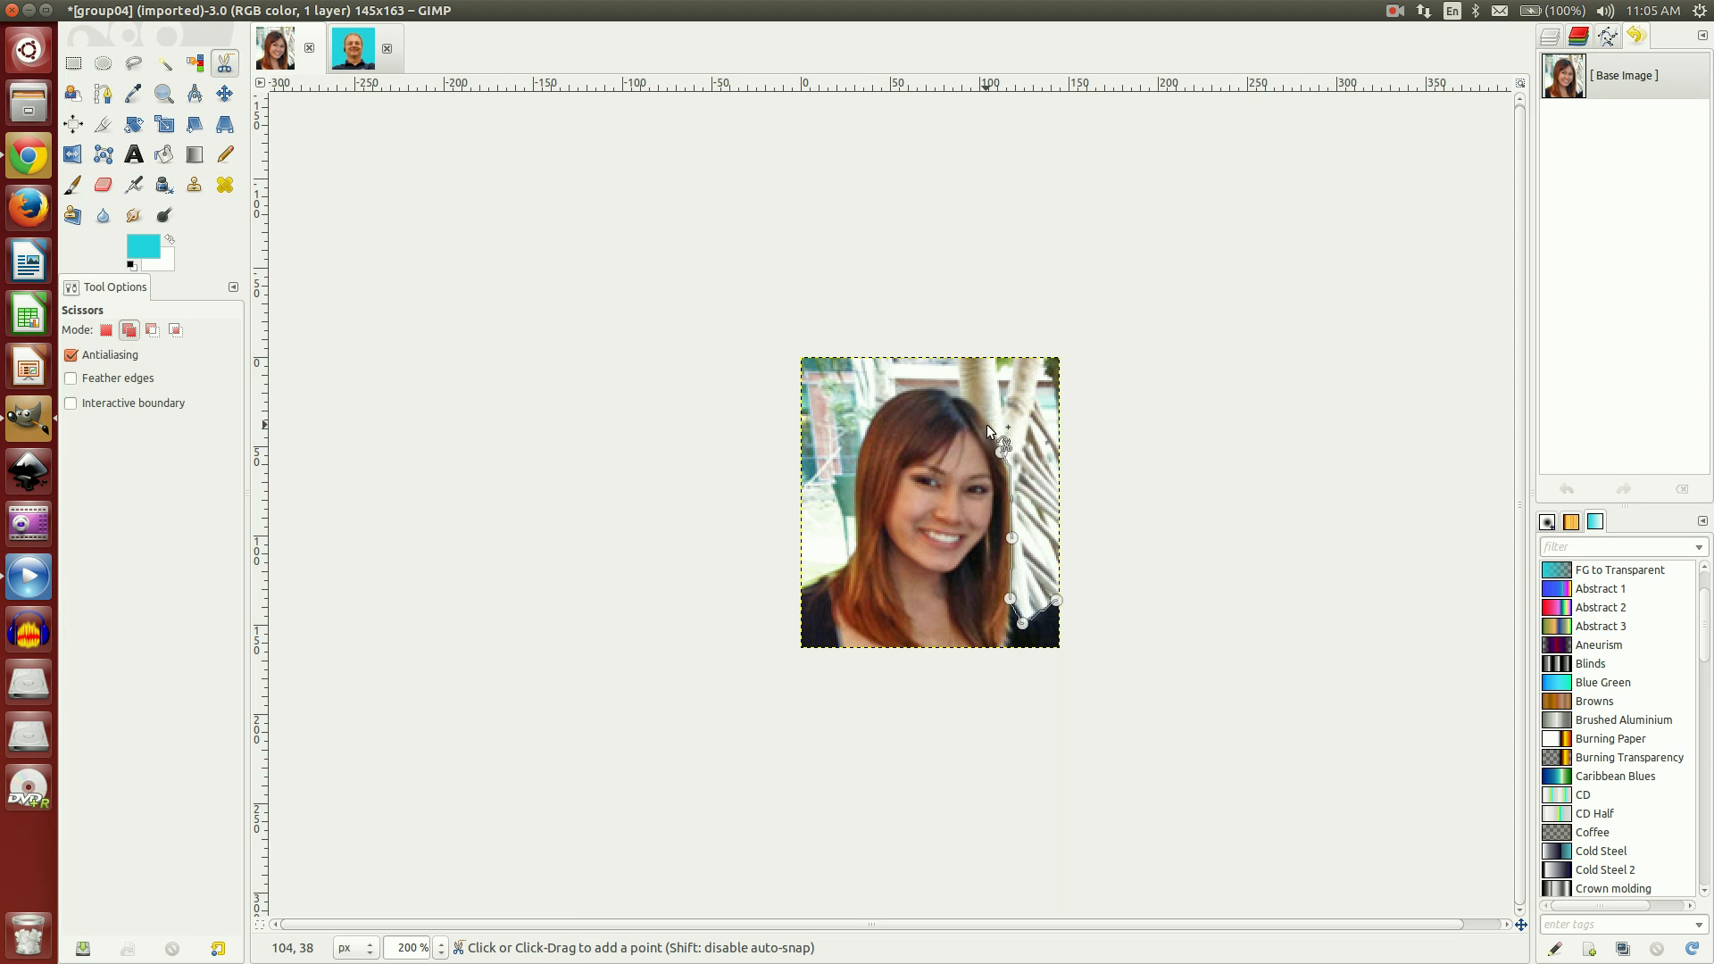
{"action": "left_click", "coordinate": [908, 390]}
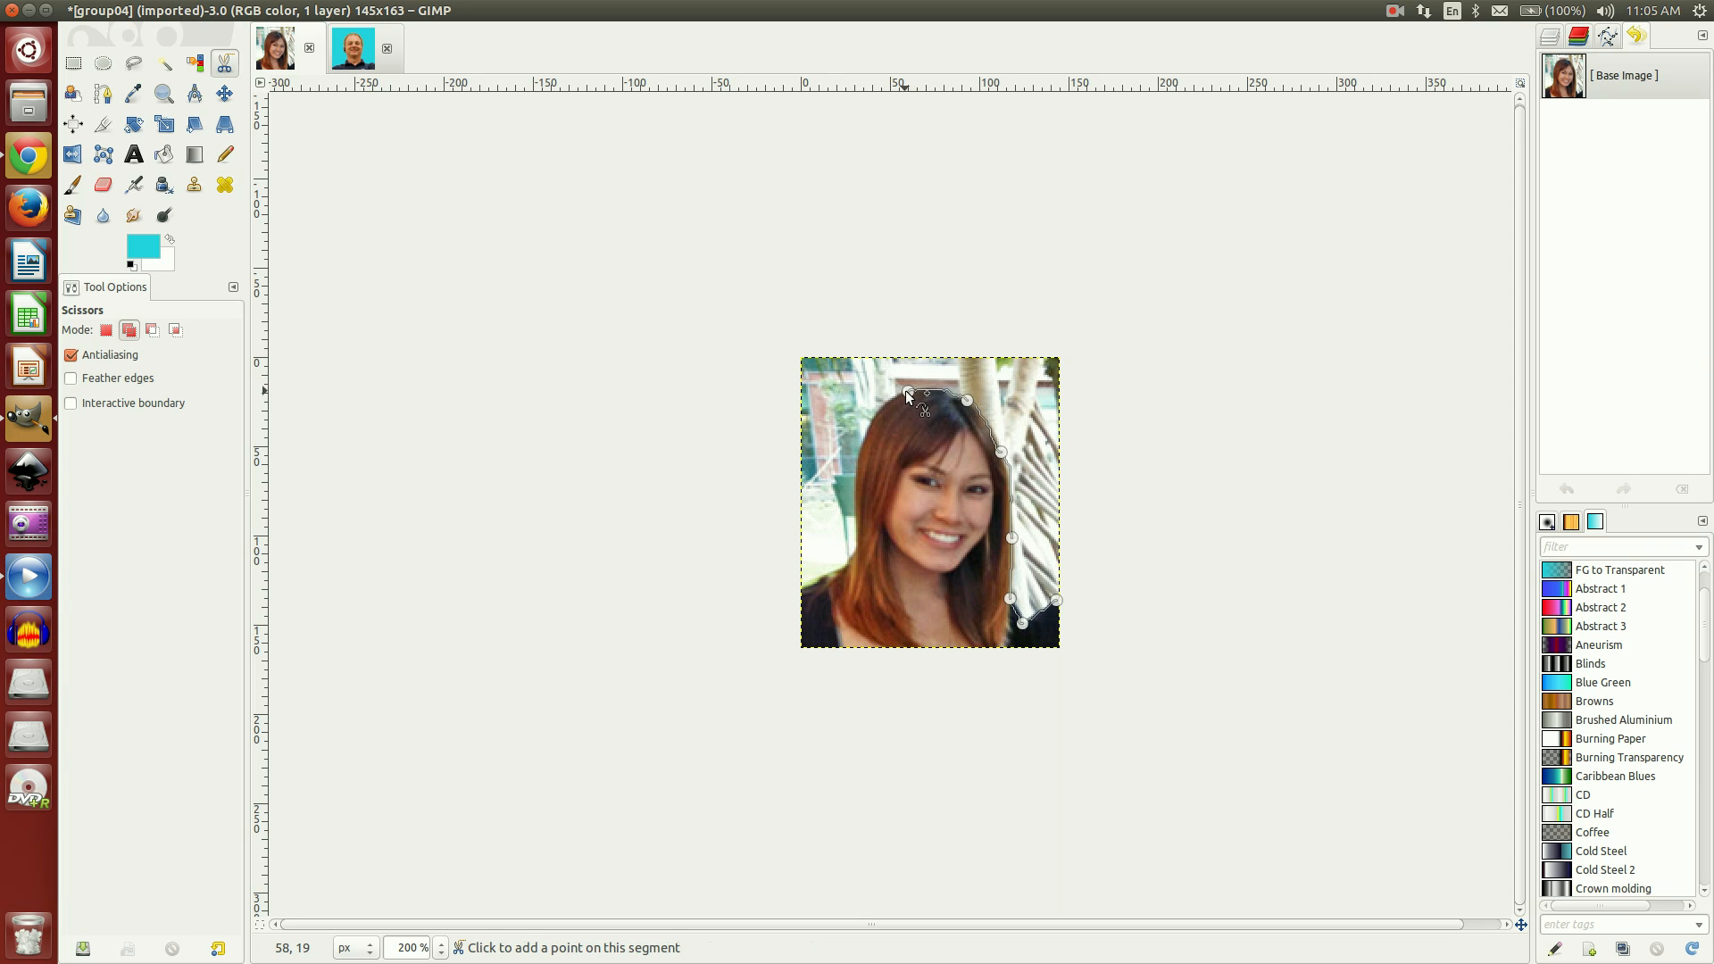
- Continue the Scissors outline down the left side of the woman's hair and along the shoulder to the image's left edge
{"action": "left_click", "coordinate": [870, 422]}
{"action": "left_click", "coordinate": [855, 474]}
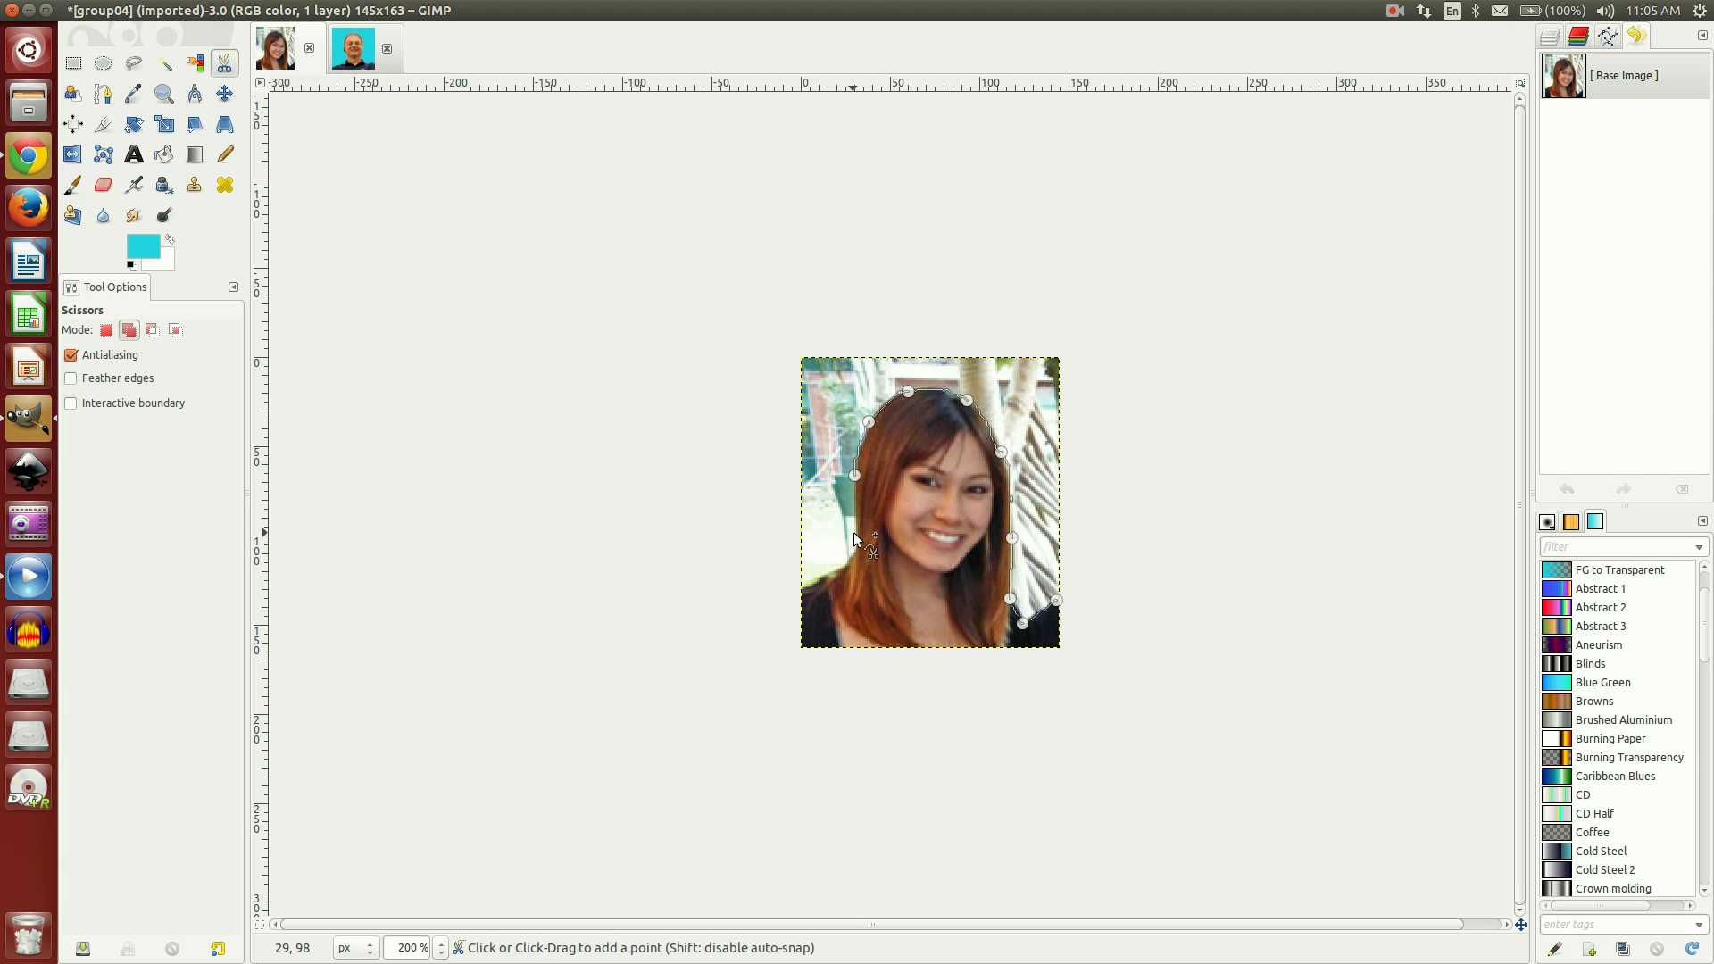
{"action": "left_click", "coordinate": [857, 535]}
{"action": "left_click", "coordinate": [844, 567]}
{"action": "left_click", "coordinate": [803, 591]}
{"action": "left_click", "coordinate": [804, 588]}
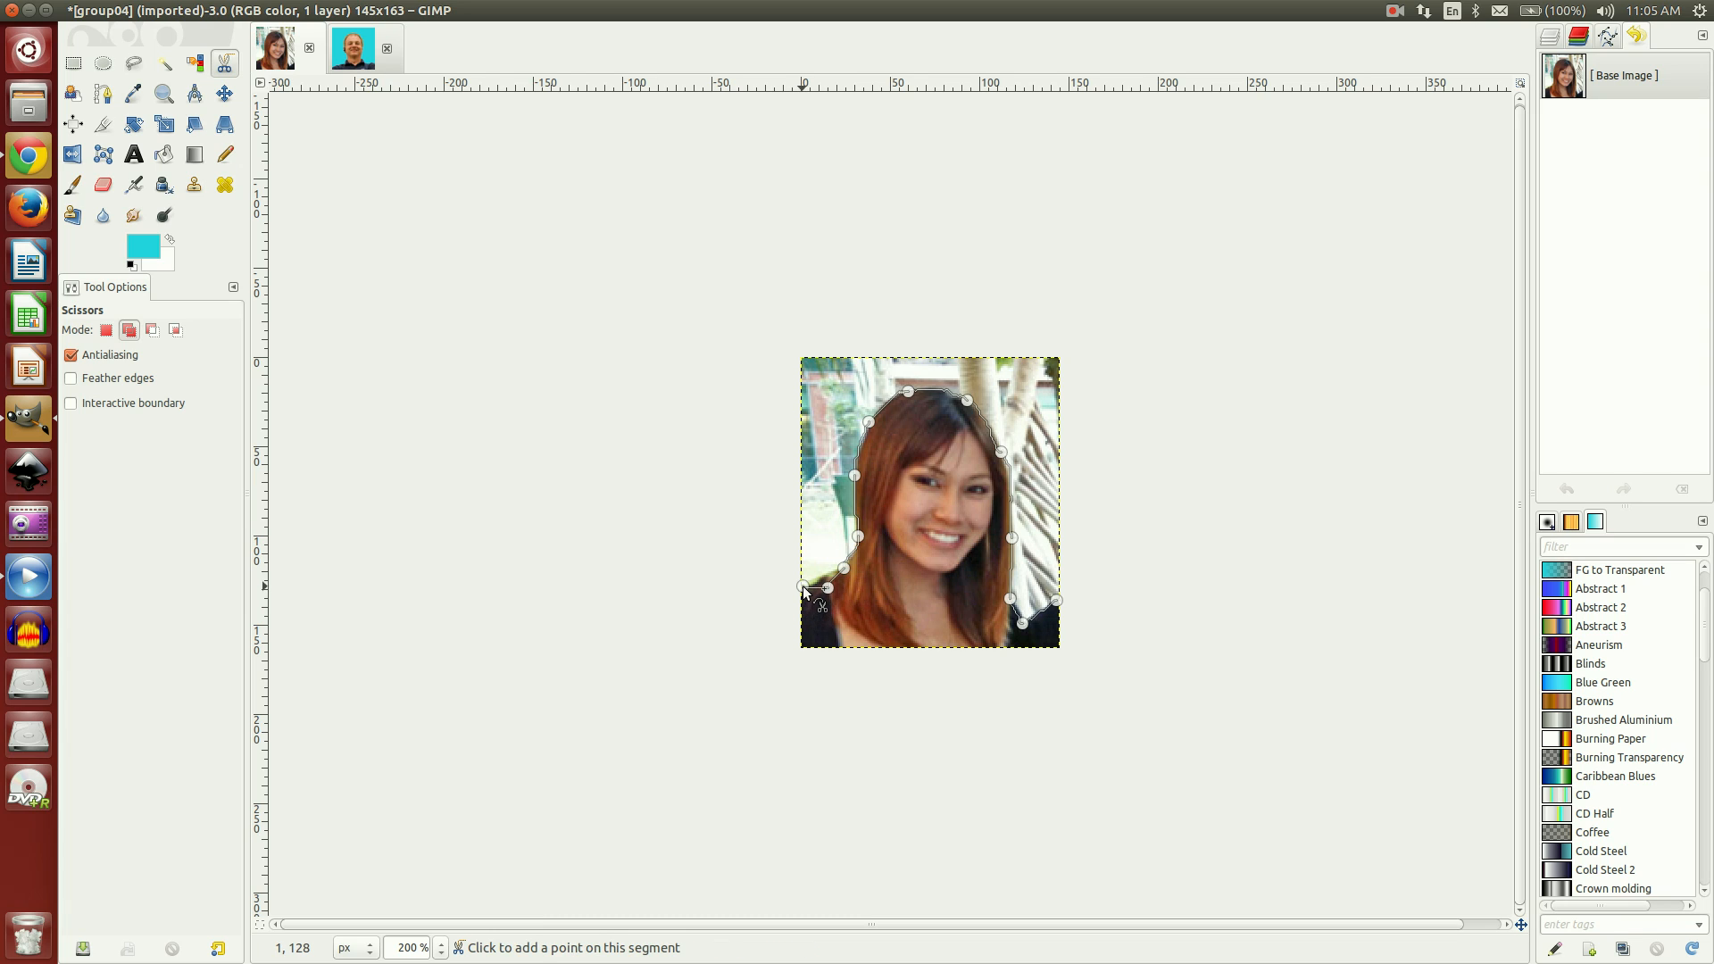
- Run the Scissors outline along the image's left, top and right borders and close it at the starting point
{"action": "left_click", "coordinate": [801, 459]}
{"action": "left_click", "coordinate": [802, 394]}
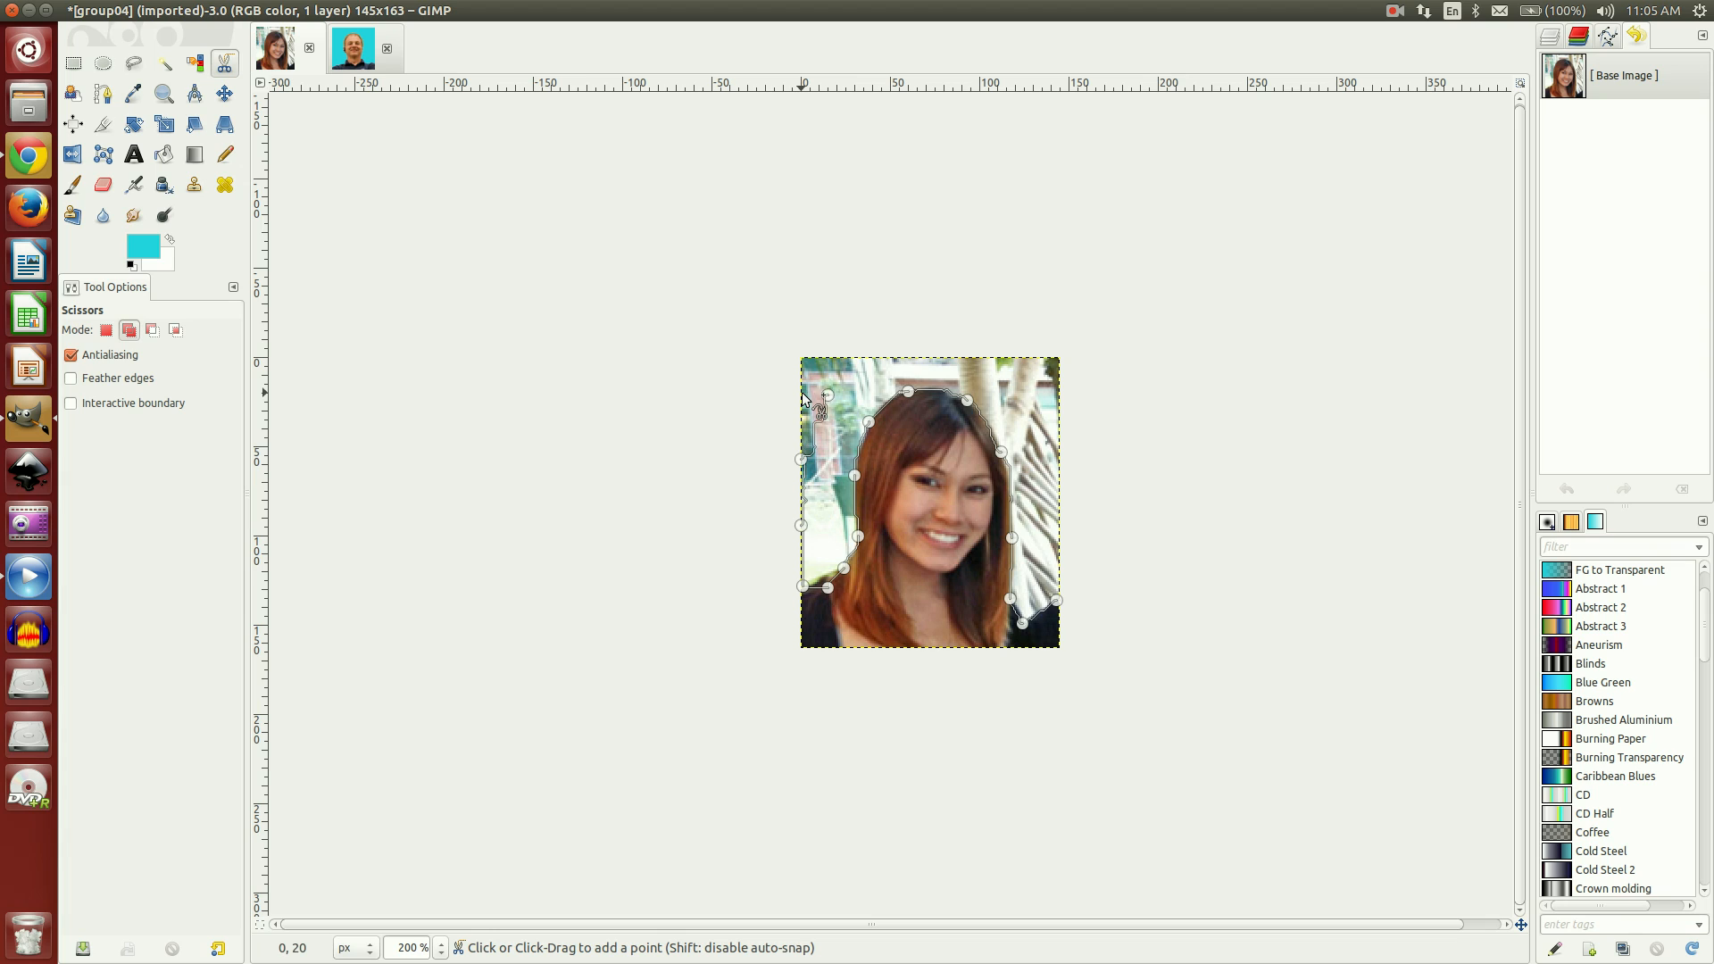
{"action": "left_click", "coordinate": [803, 361]}
{"action": "left_click", "coordinate": [902, 357]}
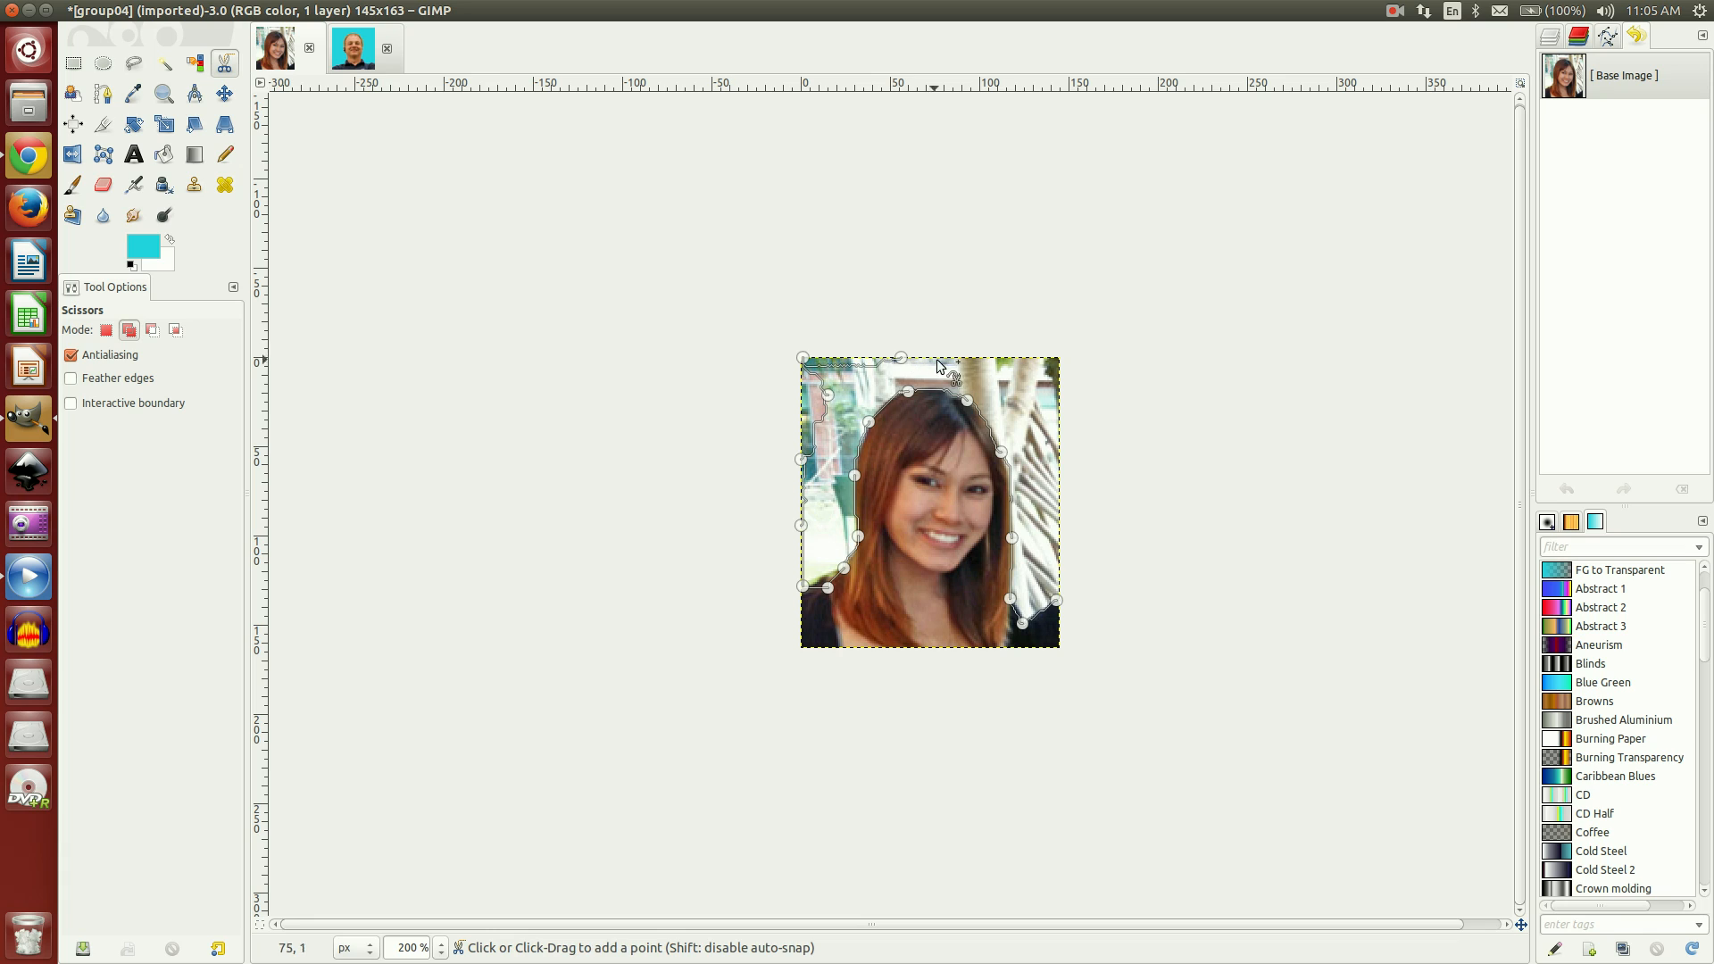
{"action": "left_click", "coordinate": [1004, 360]}
{"action": "left_click", "coordinate": [1057, 358]}
{"action": "left_click", "coordinate": [1057, 450]}
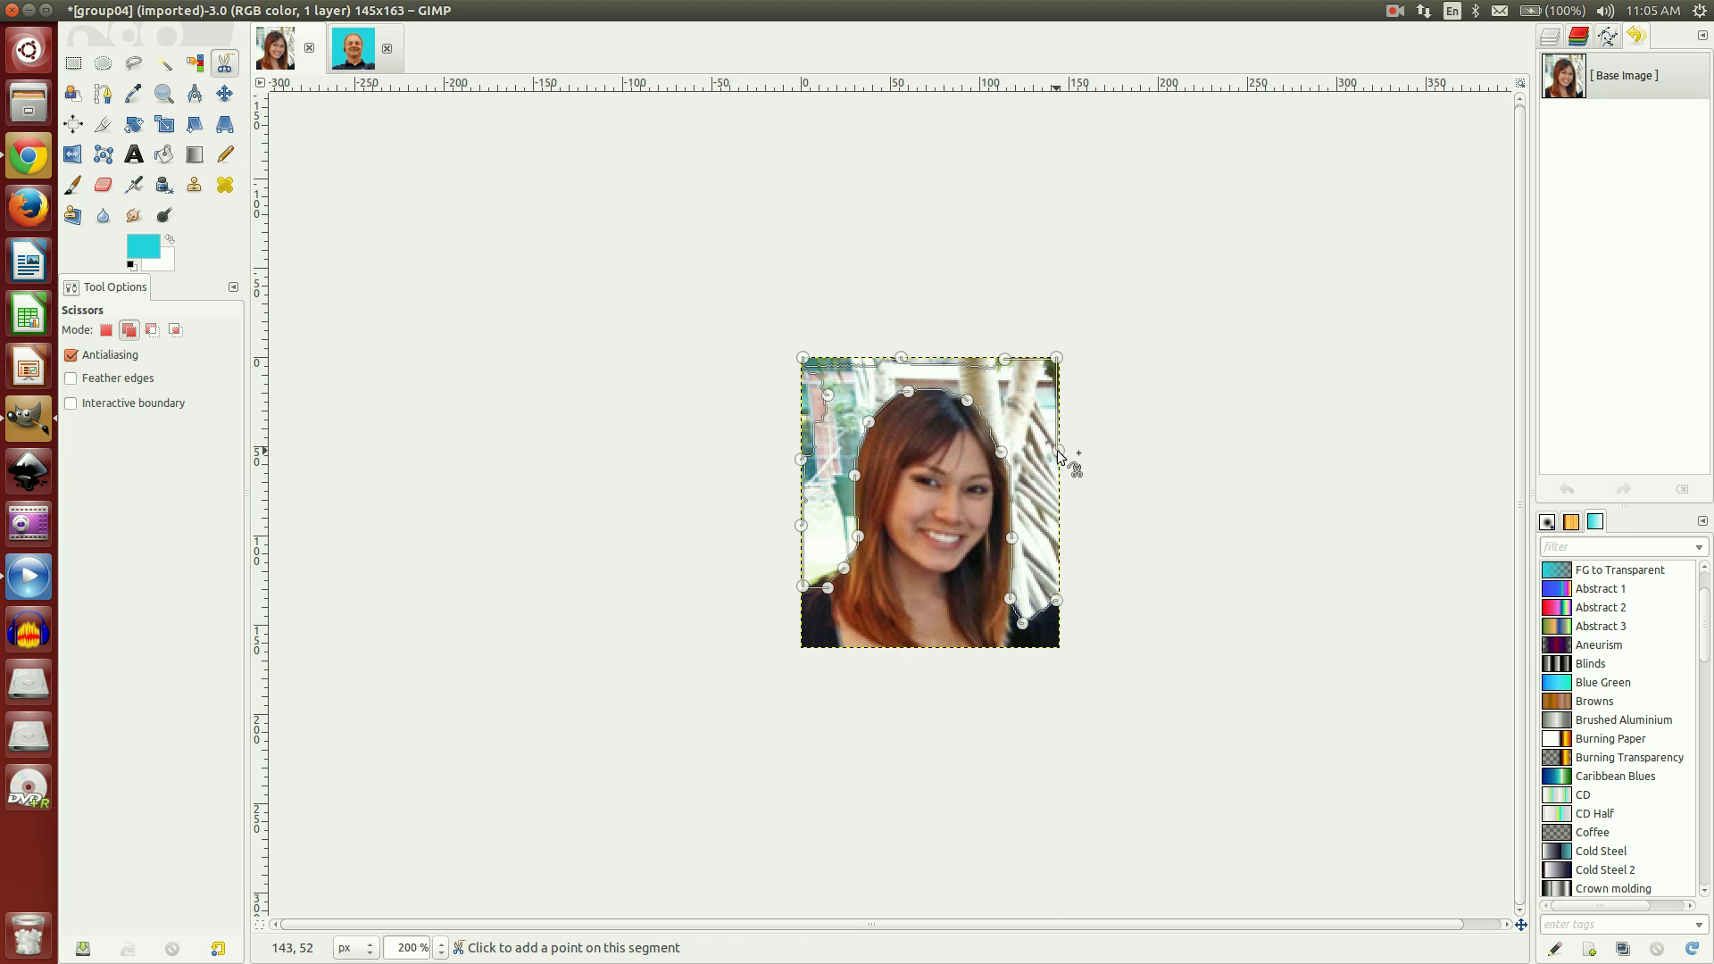
{"action": "left_click", "coordinate": [1058, 504]}
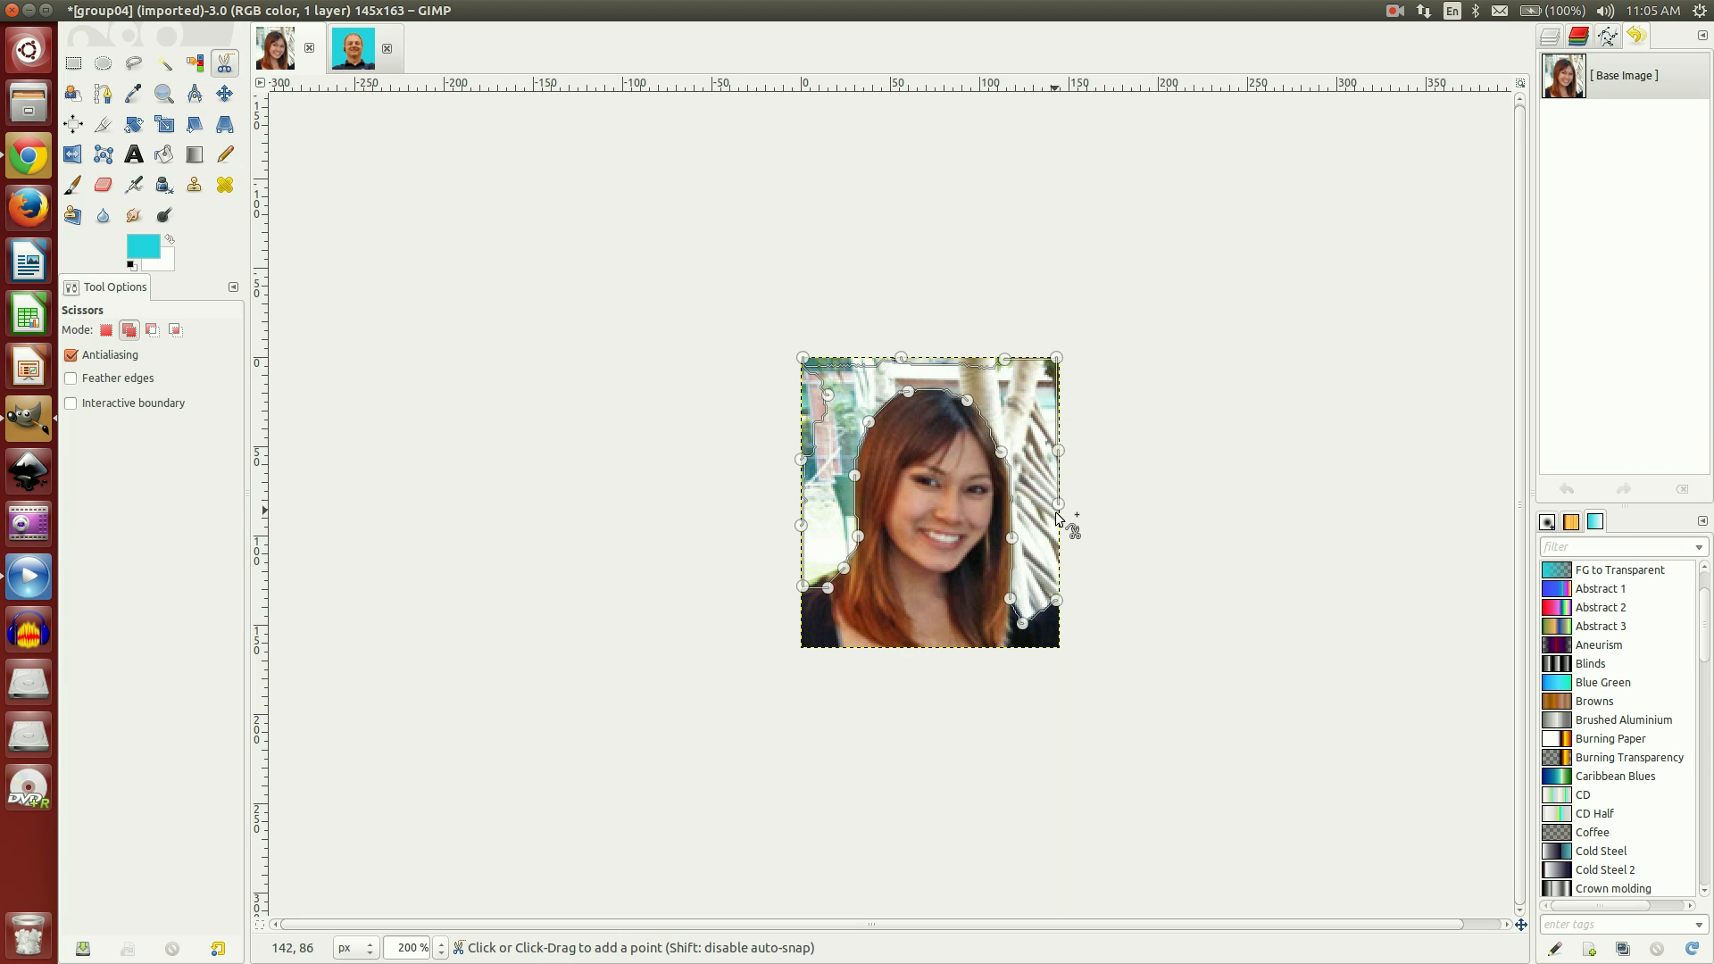
{"action": "left_click", "coordinate": [1057, 597]}
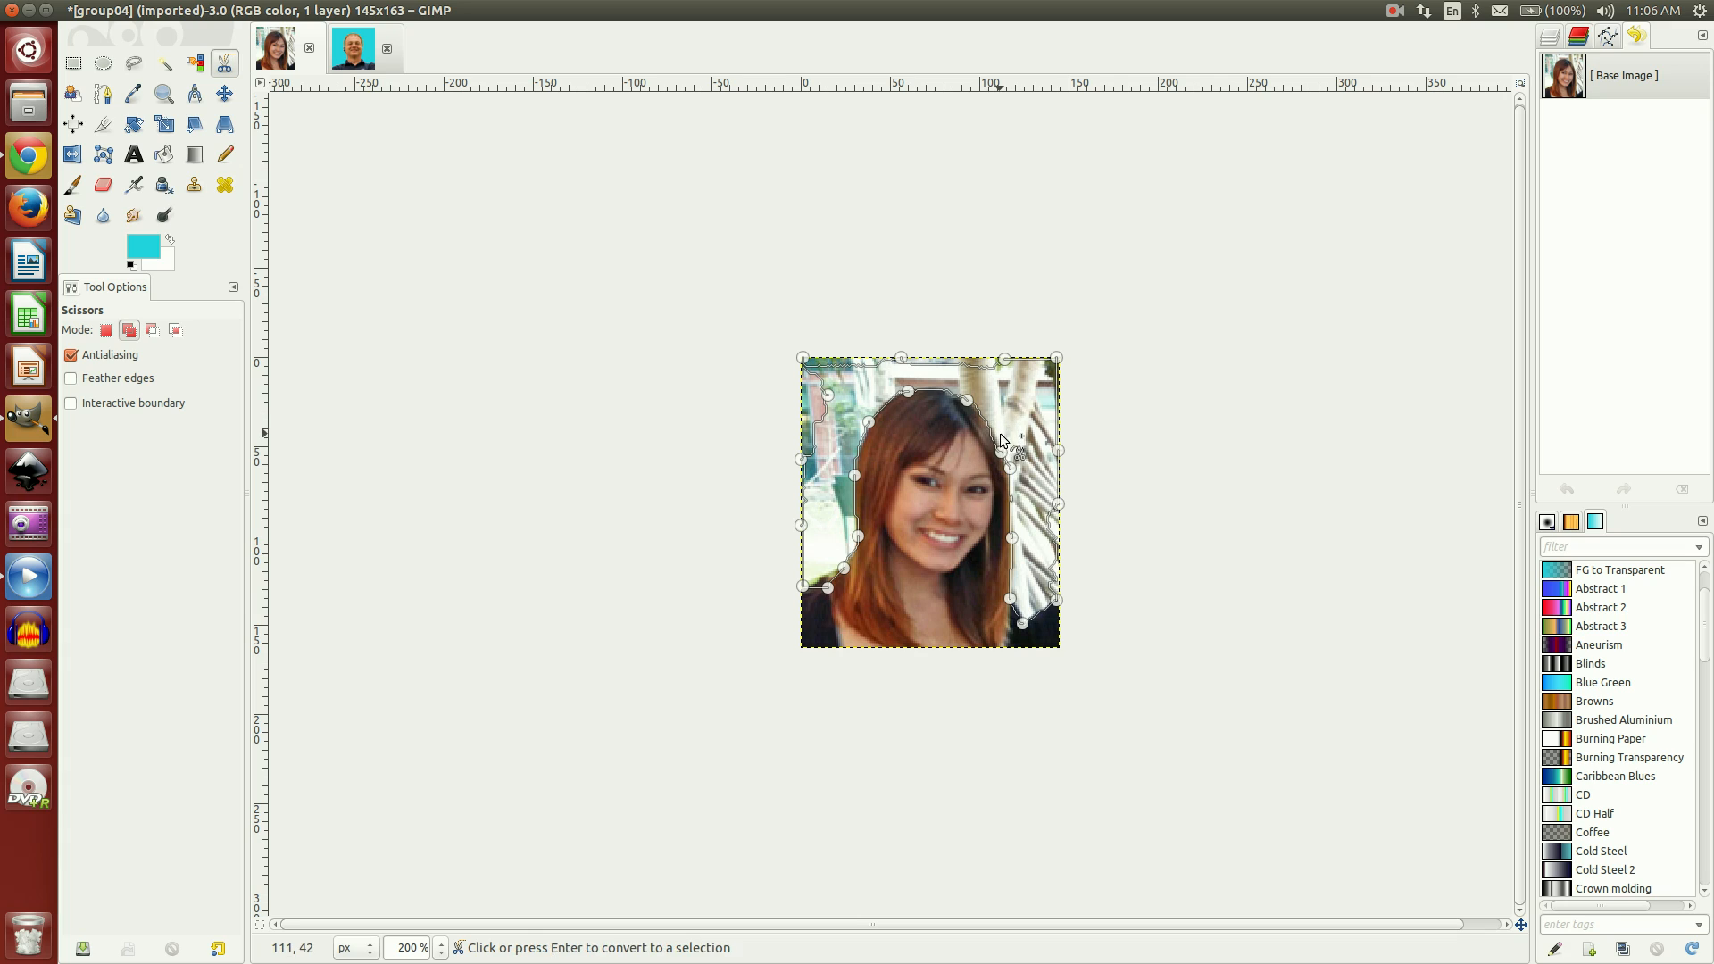
- Adjust the Scissors outline points beside the hair and above the shoulder, and convert the outline to a selection
{"action": "left_click_drag", "start_coordinate": [994, 440], "coordinate": [998, 432]}
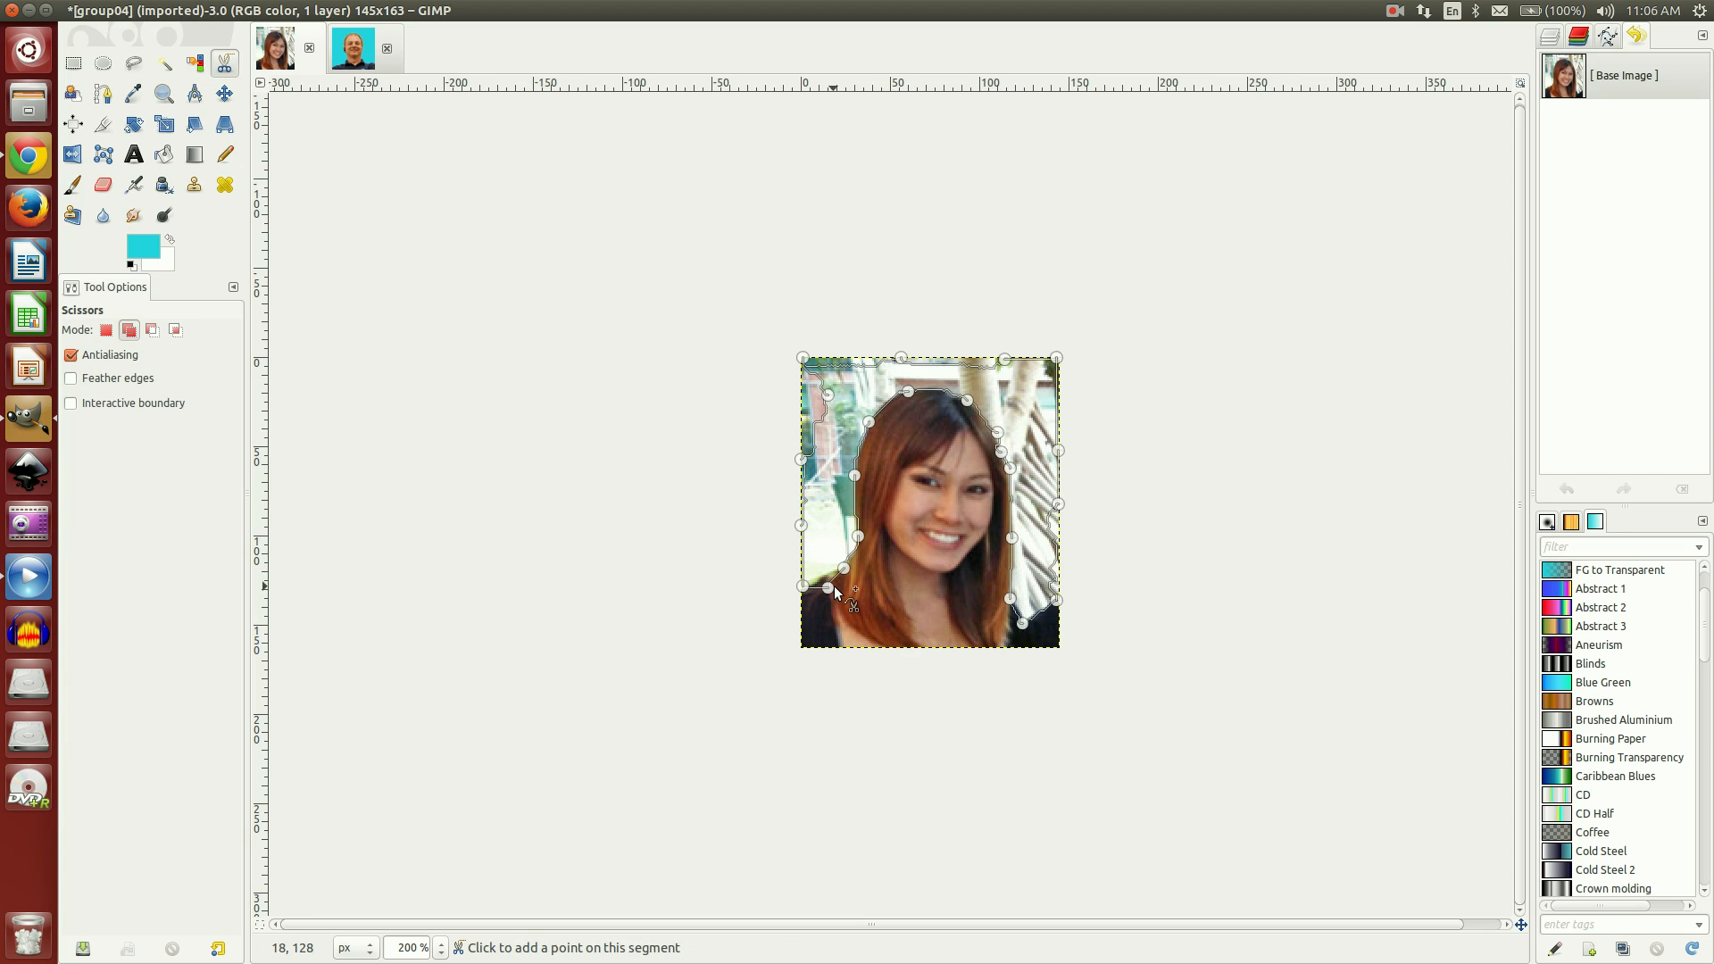
{"action": "left_click_drag", "start_coordinate": [830, 589], "coordinate": [831, 586]}
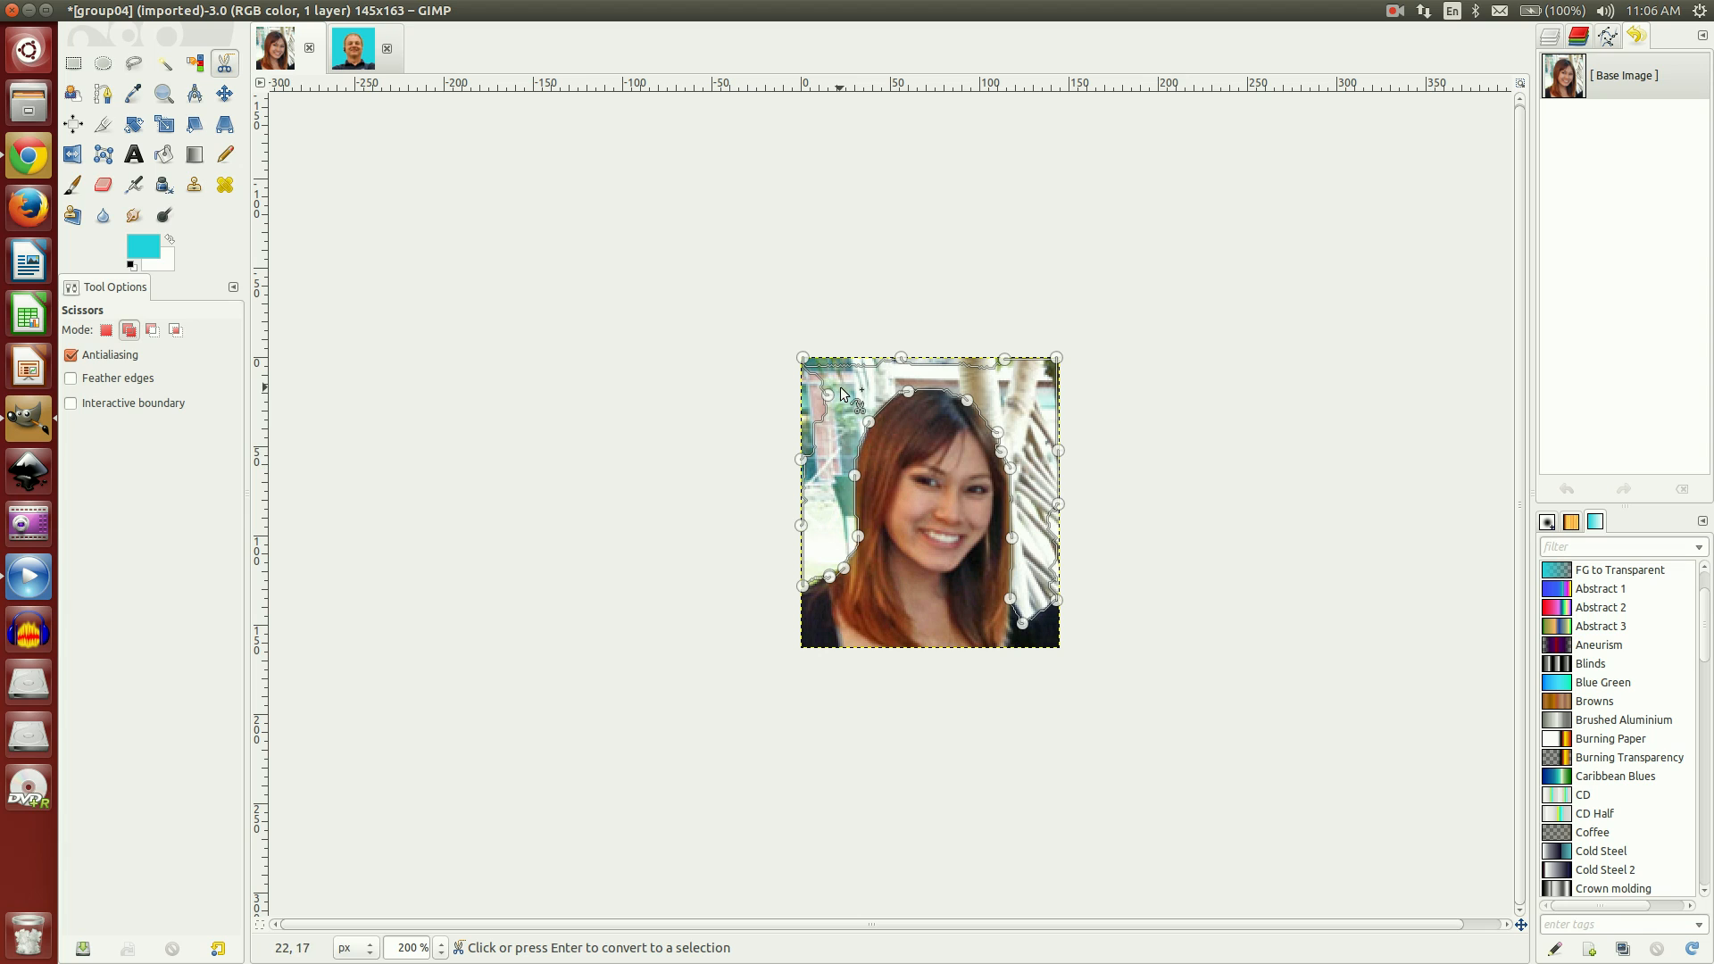
{"action": "left_click", "coordinate": [1004, 398]}
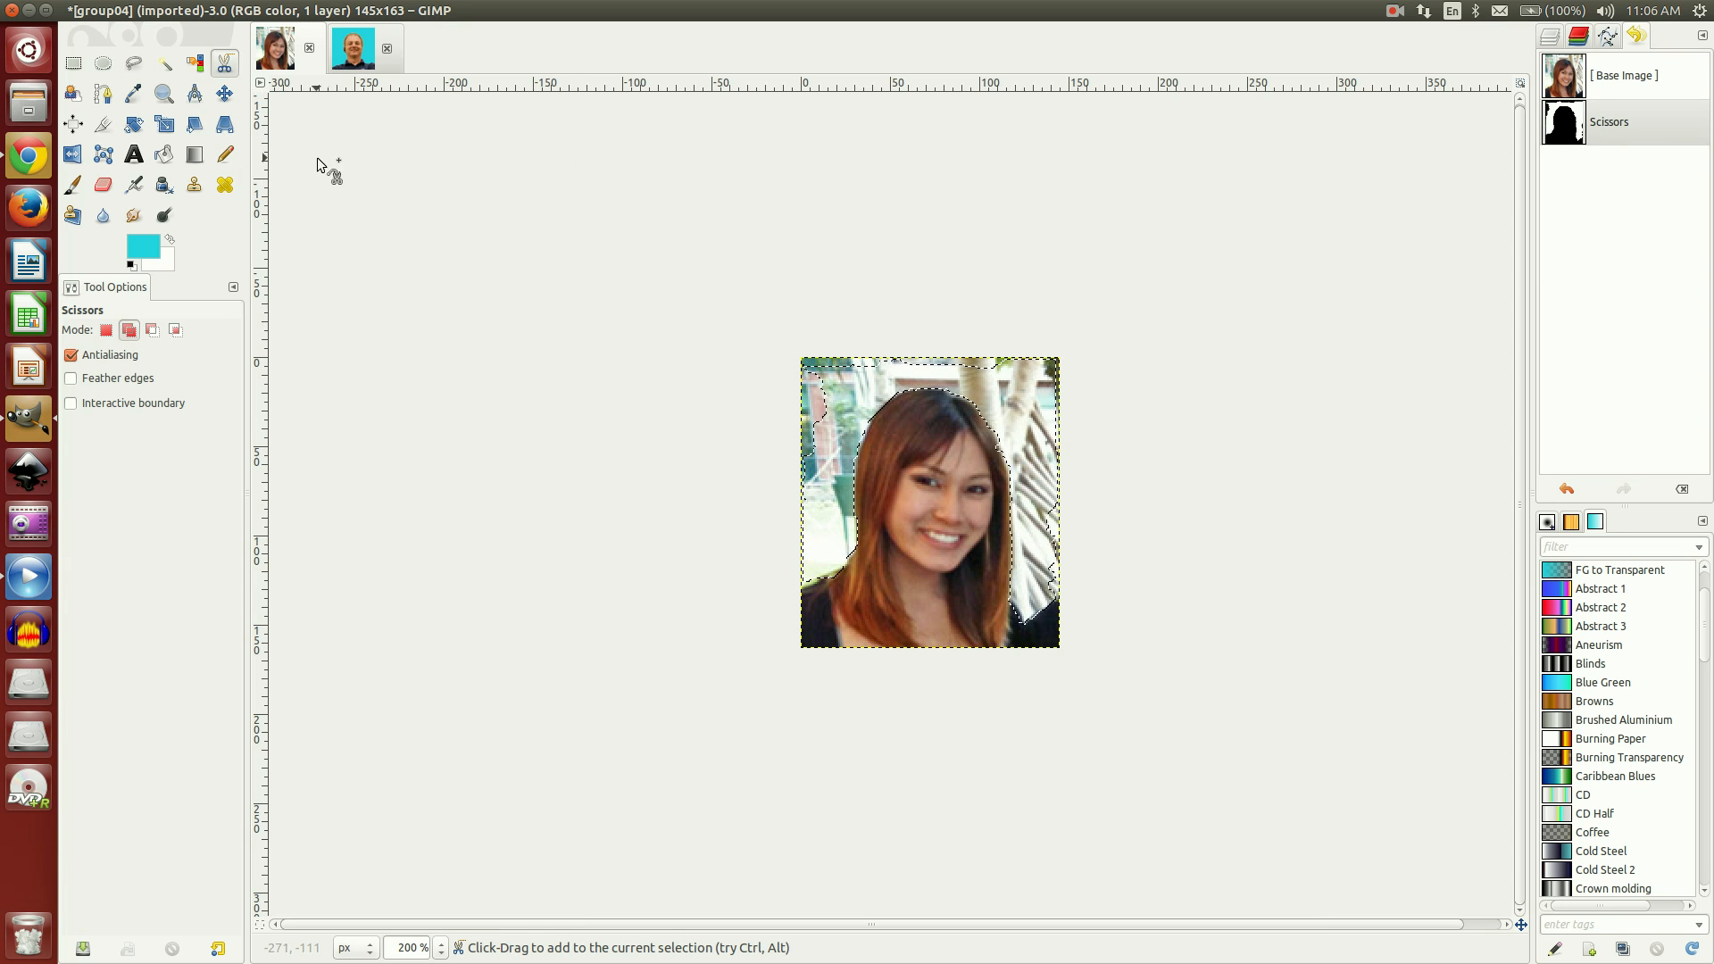
- Try to fill the selected background with the foreground color using Bucket Fill set to similar colors
{"action": "left_click", "coordinate": [166, 154]}
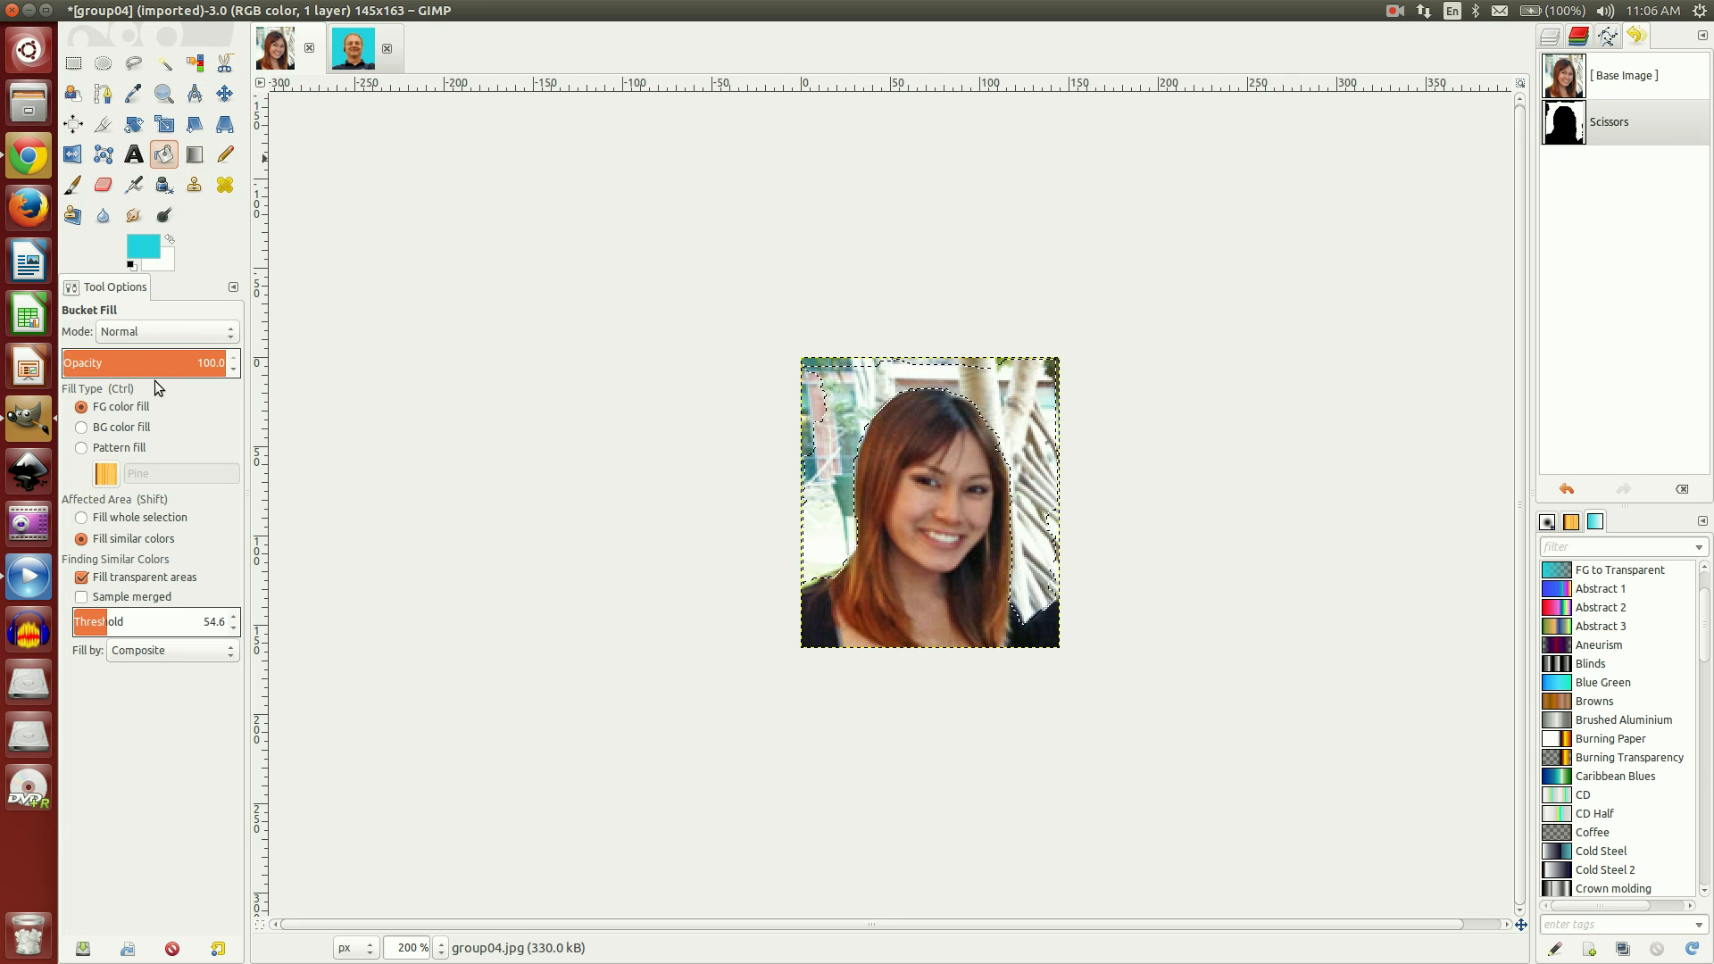
{"action": "left_click", "coordinate": [814, 530]}
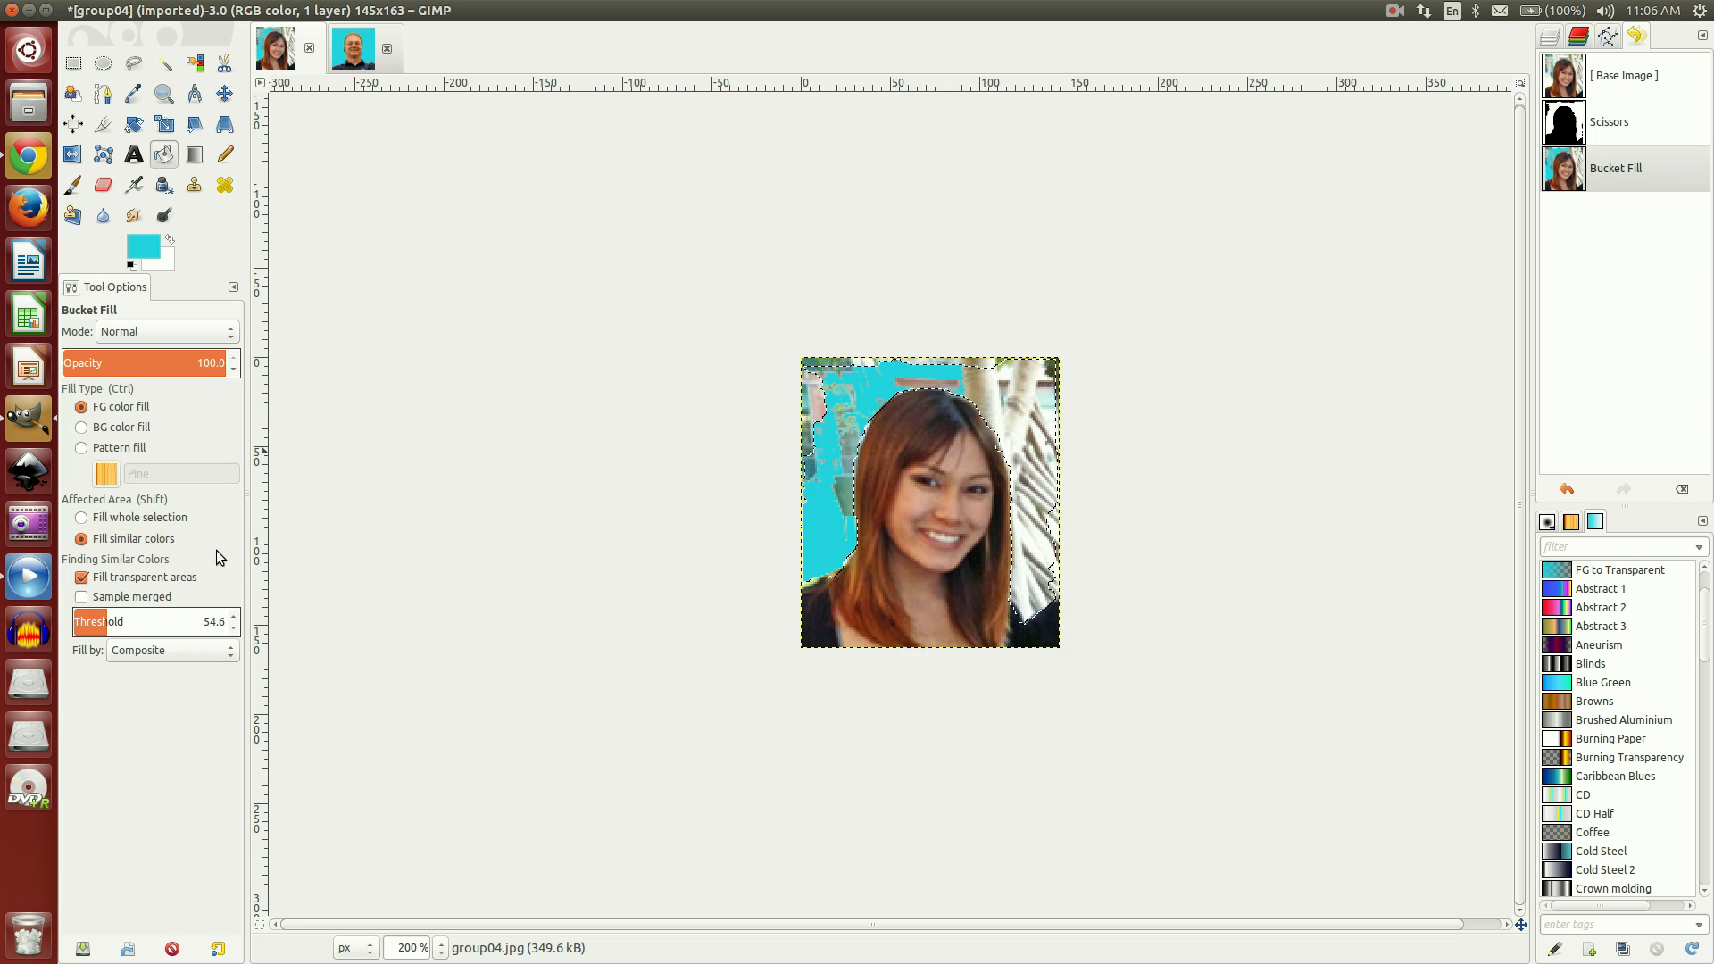
{"action": "left_click", "coordinate": [1031, 441]}
{"action": "left_click", "coordinate": [1025, 485]}
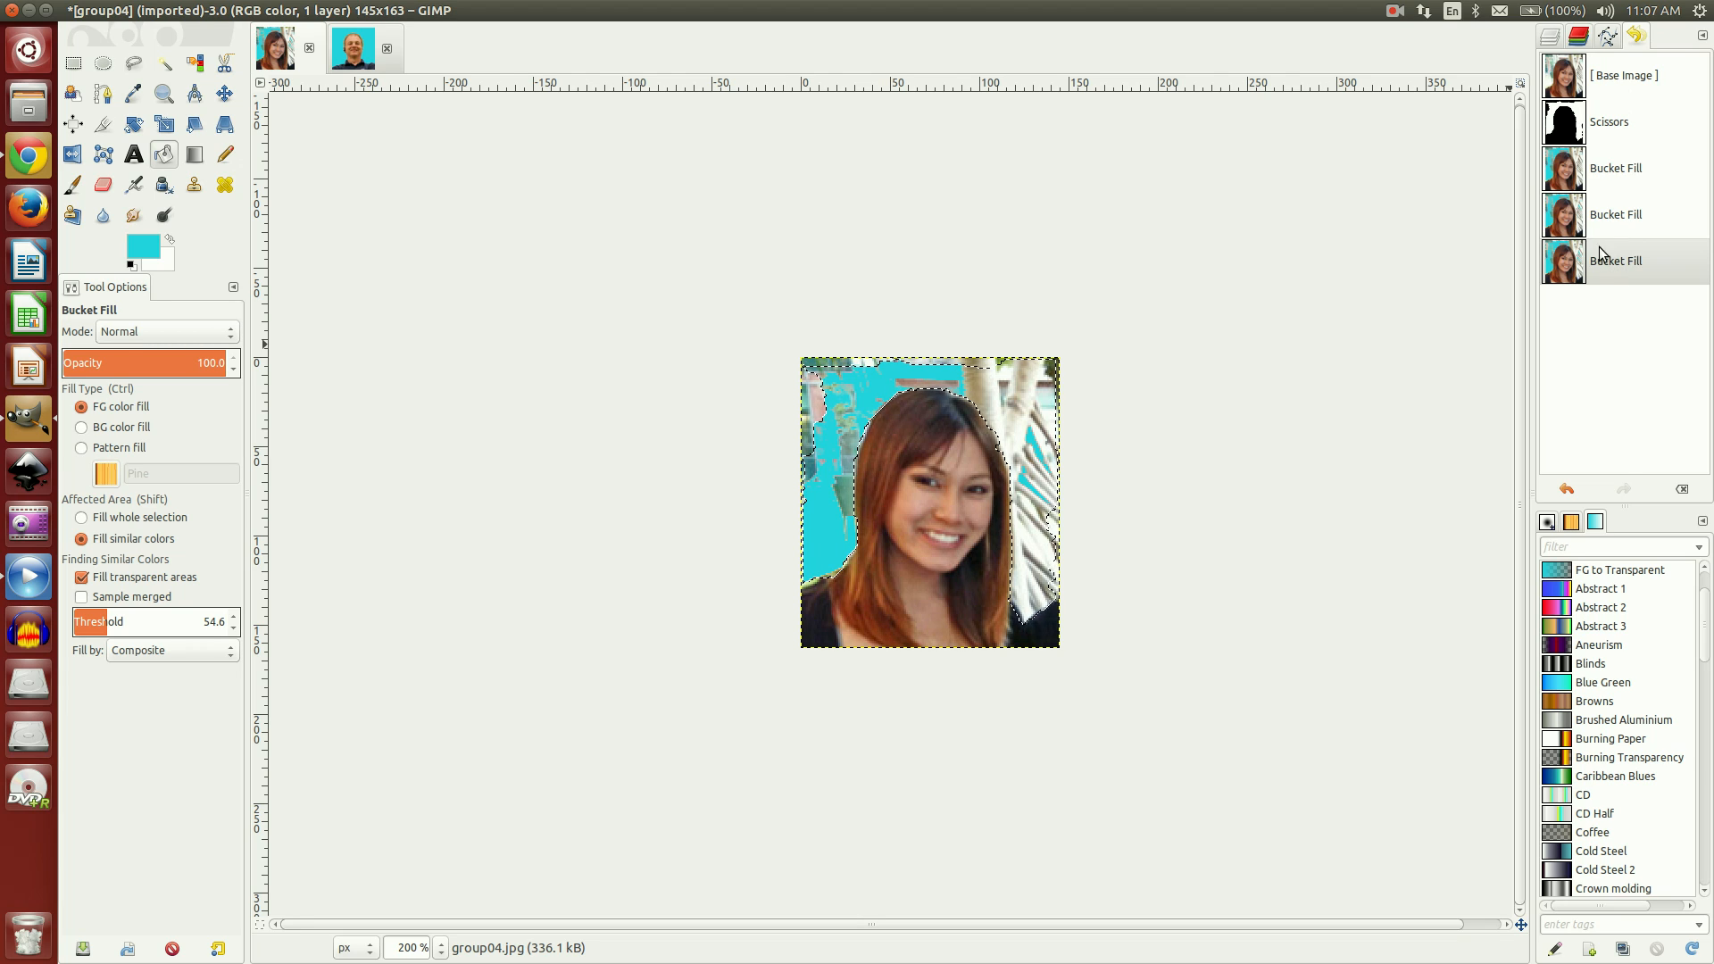
- Step back through the undo history to the Scissors selection, undoing the similar-color fills
{"action": "left_click", "coordinate": [1613, 216]}
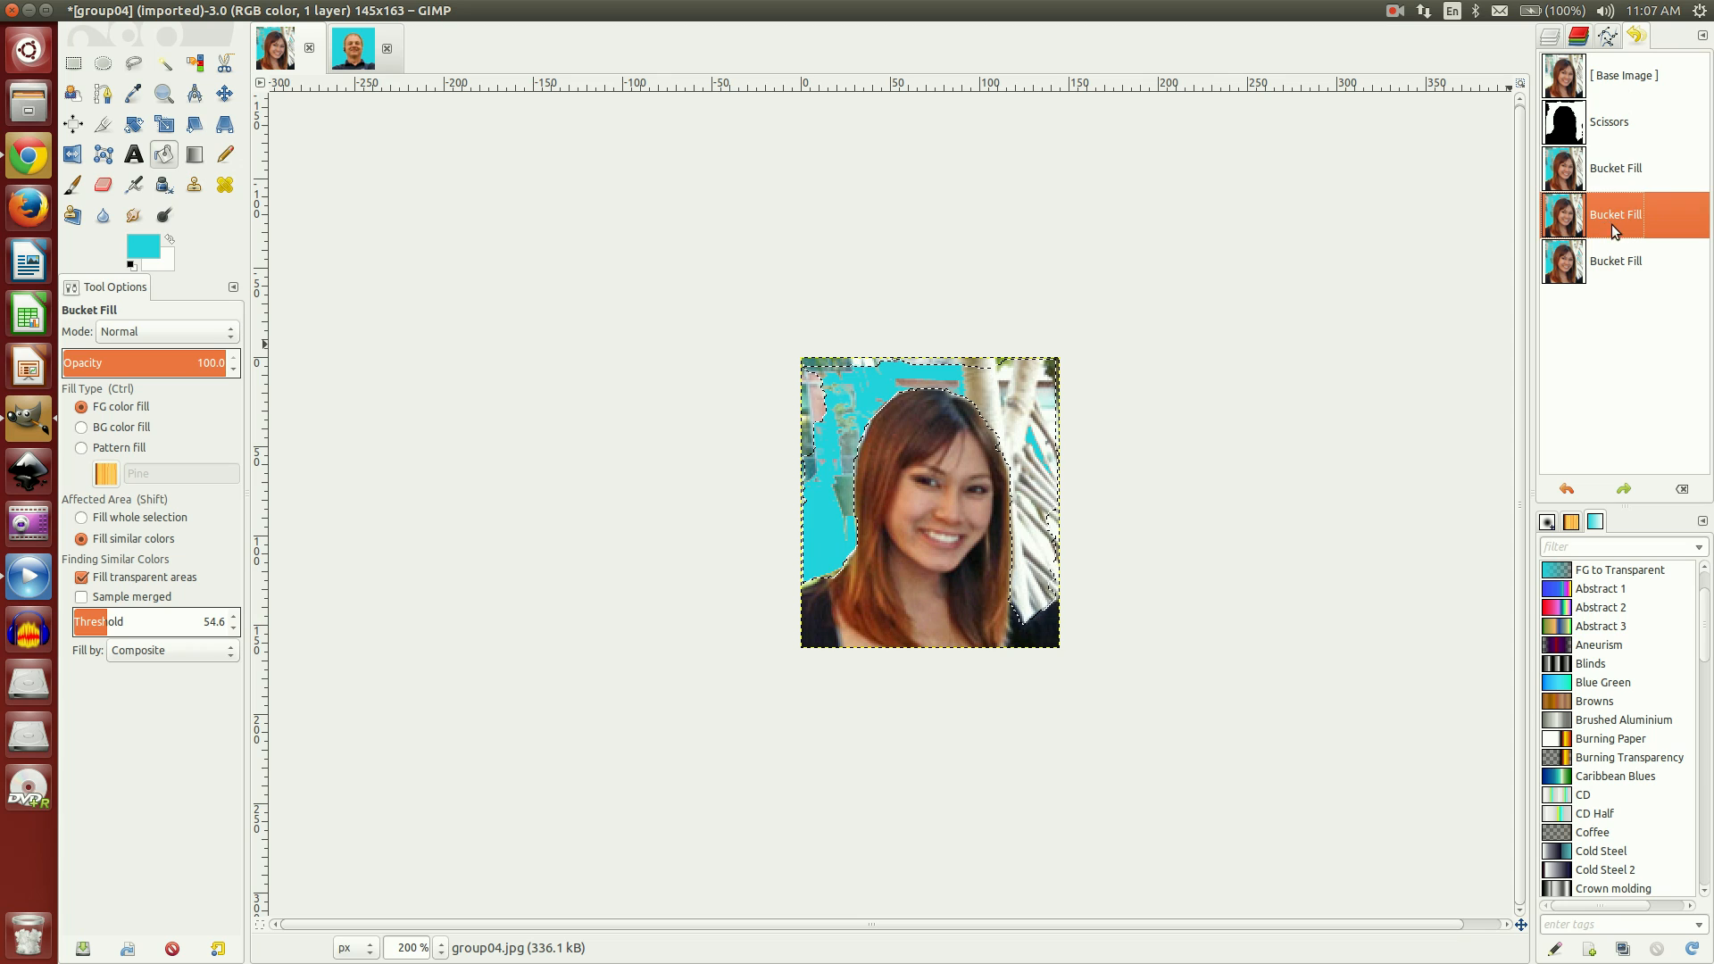
{"action": "left_click", "coordinate": [1623, 169]}
{"action": "left_click", "coordinate": [1631, 122]}
{"action": "left_click", "coordinate": [1625, 68]}
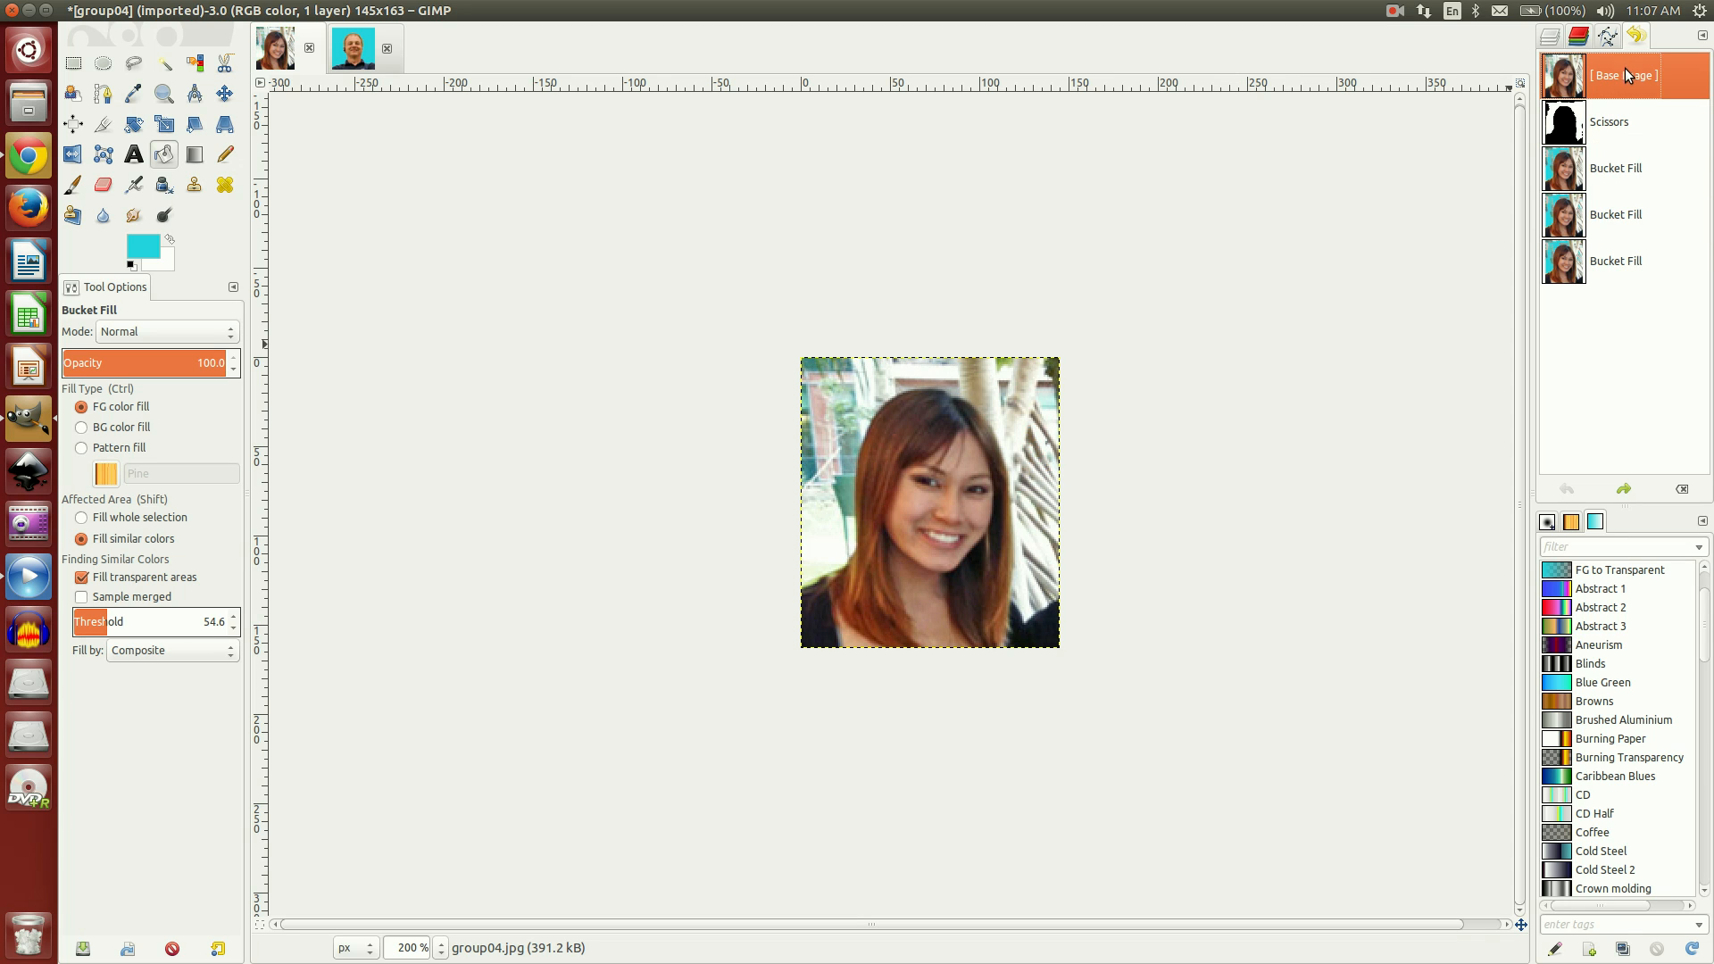
{"action": "left_click", "coordinate": [1621, 126]}
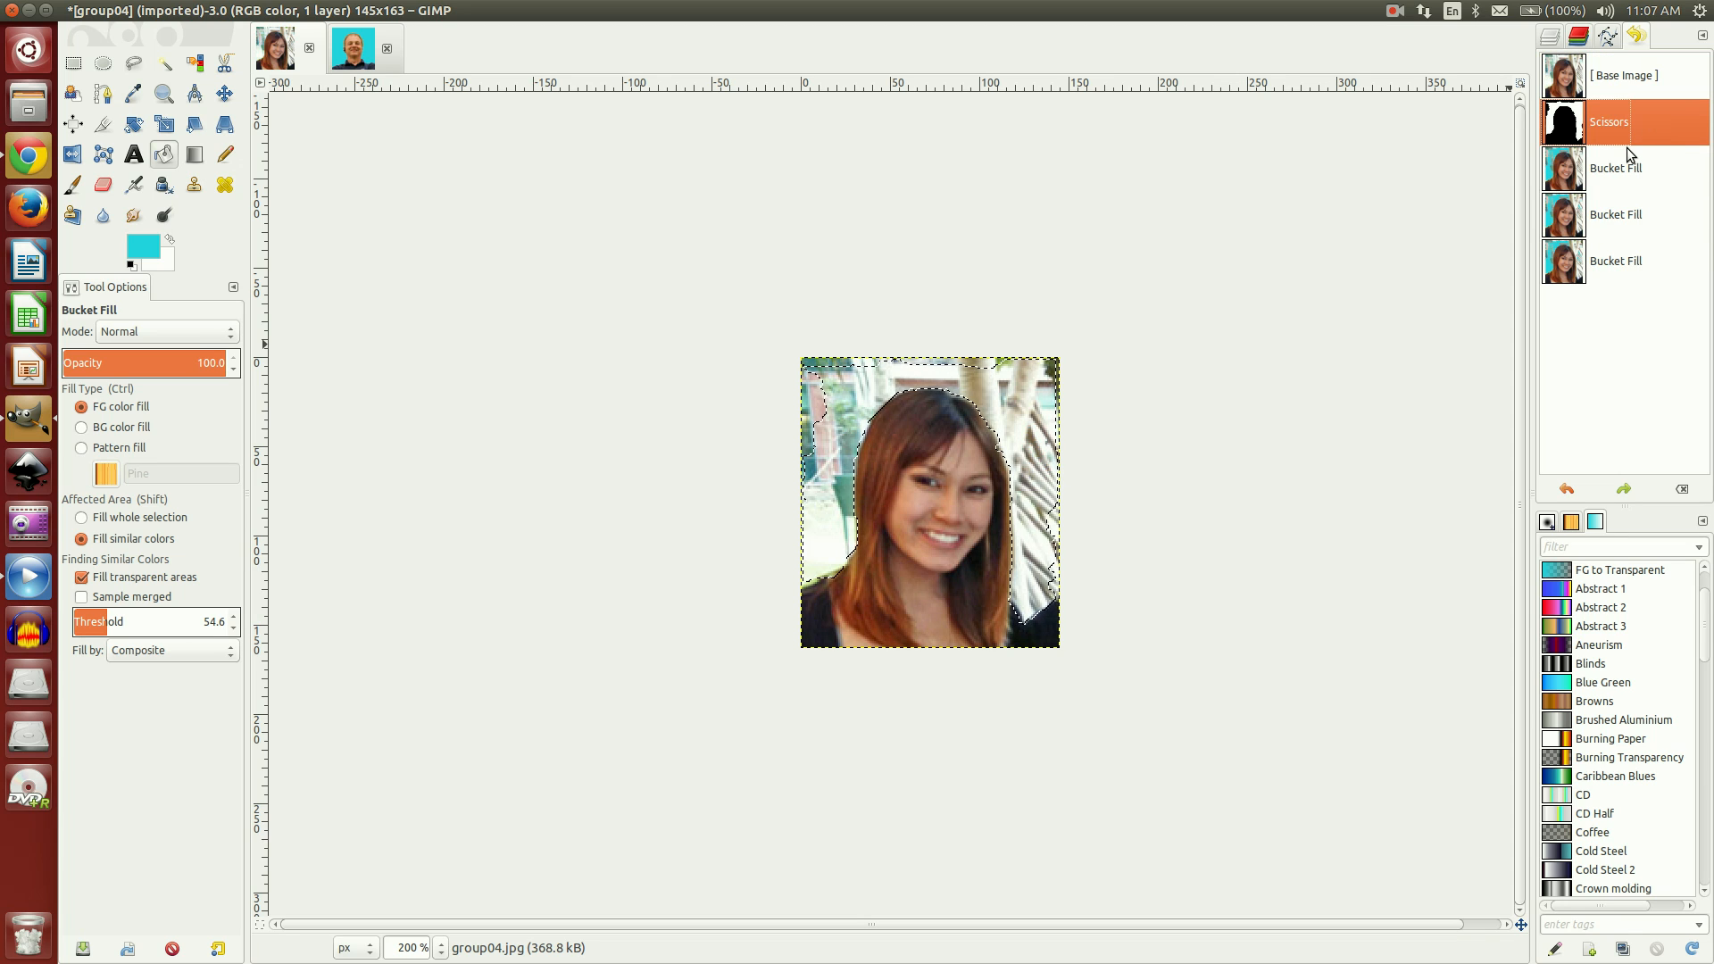
{"action": "left_click", "coordinate": [1625, 170]}
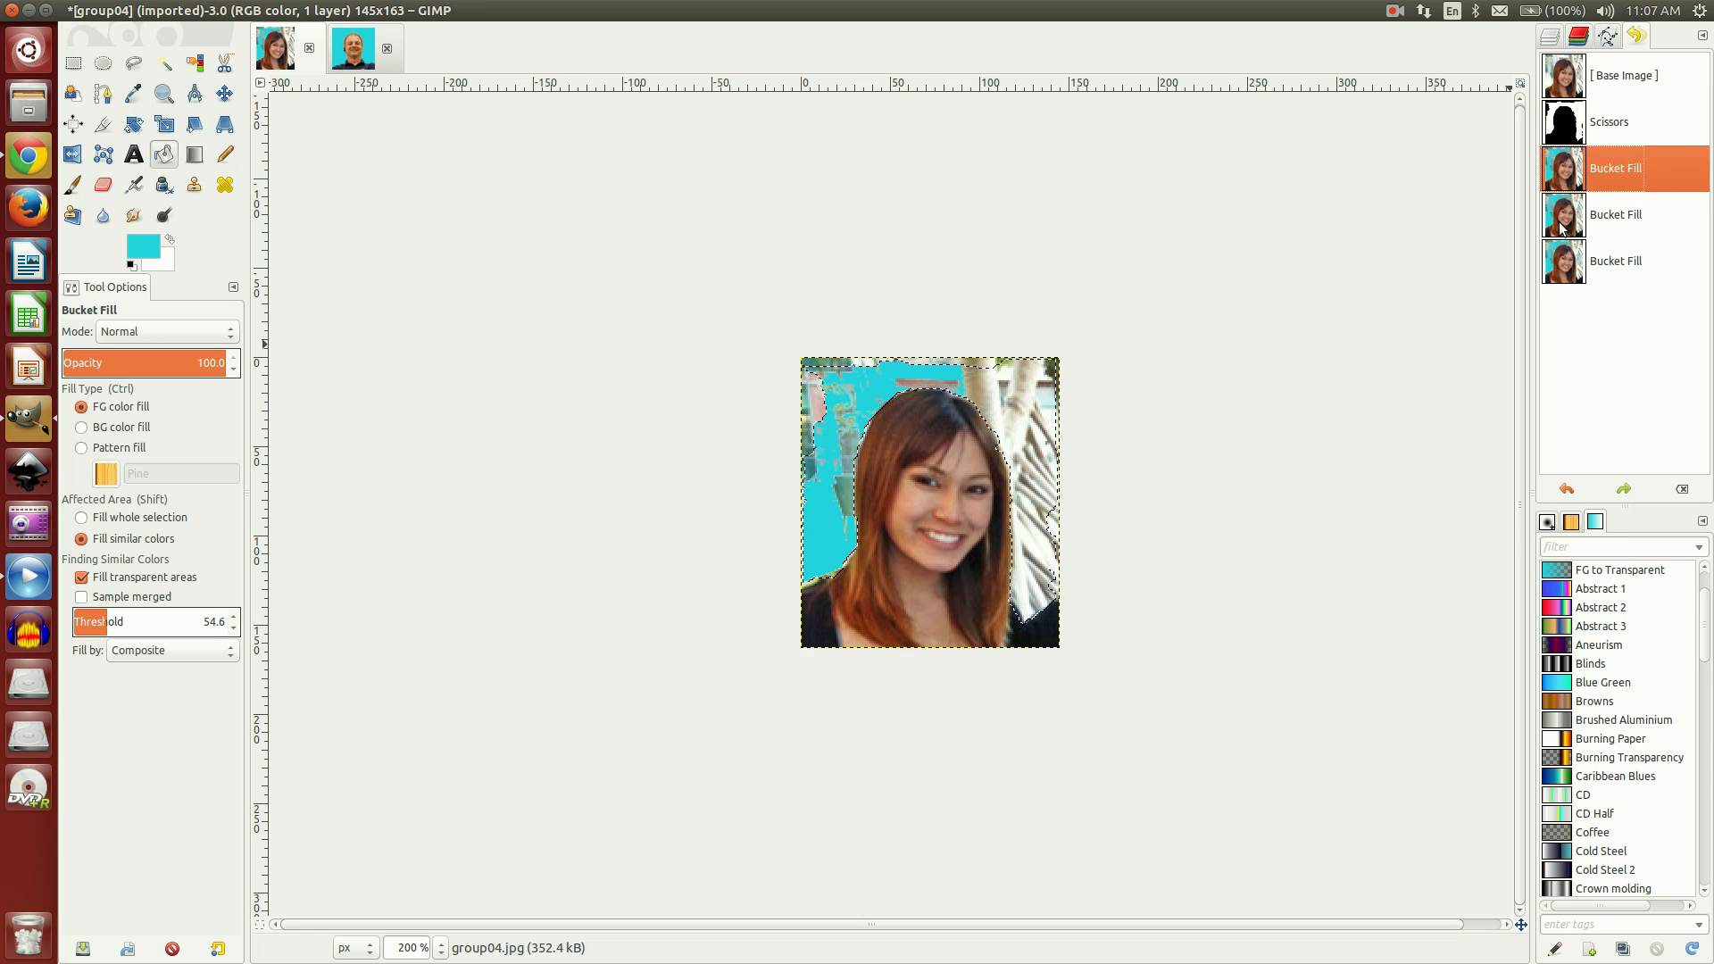
{"action": "left_click", "coordinate": [1612, 130]}
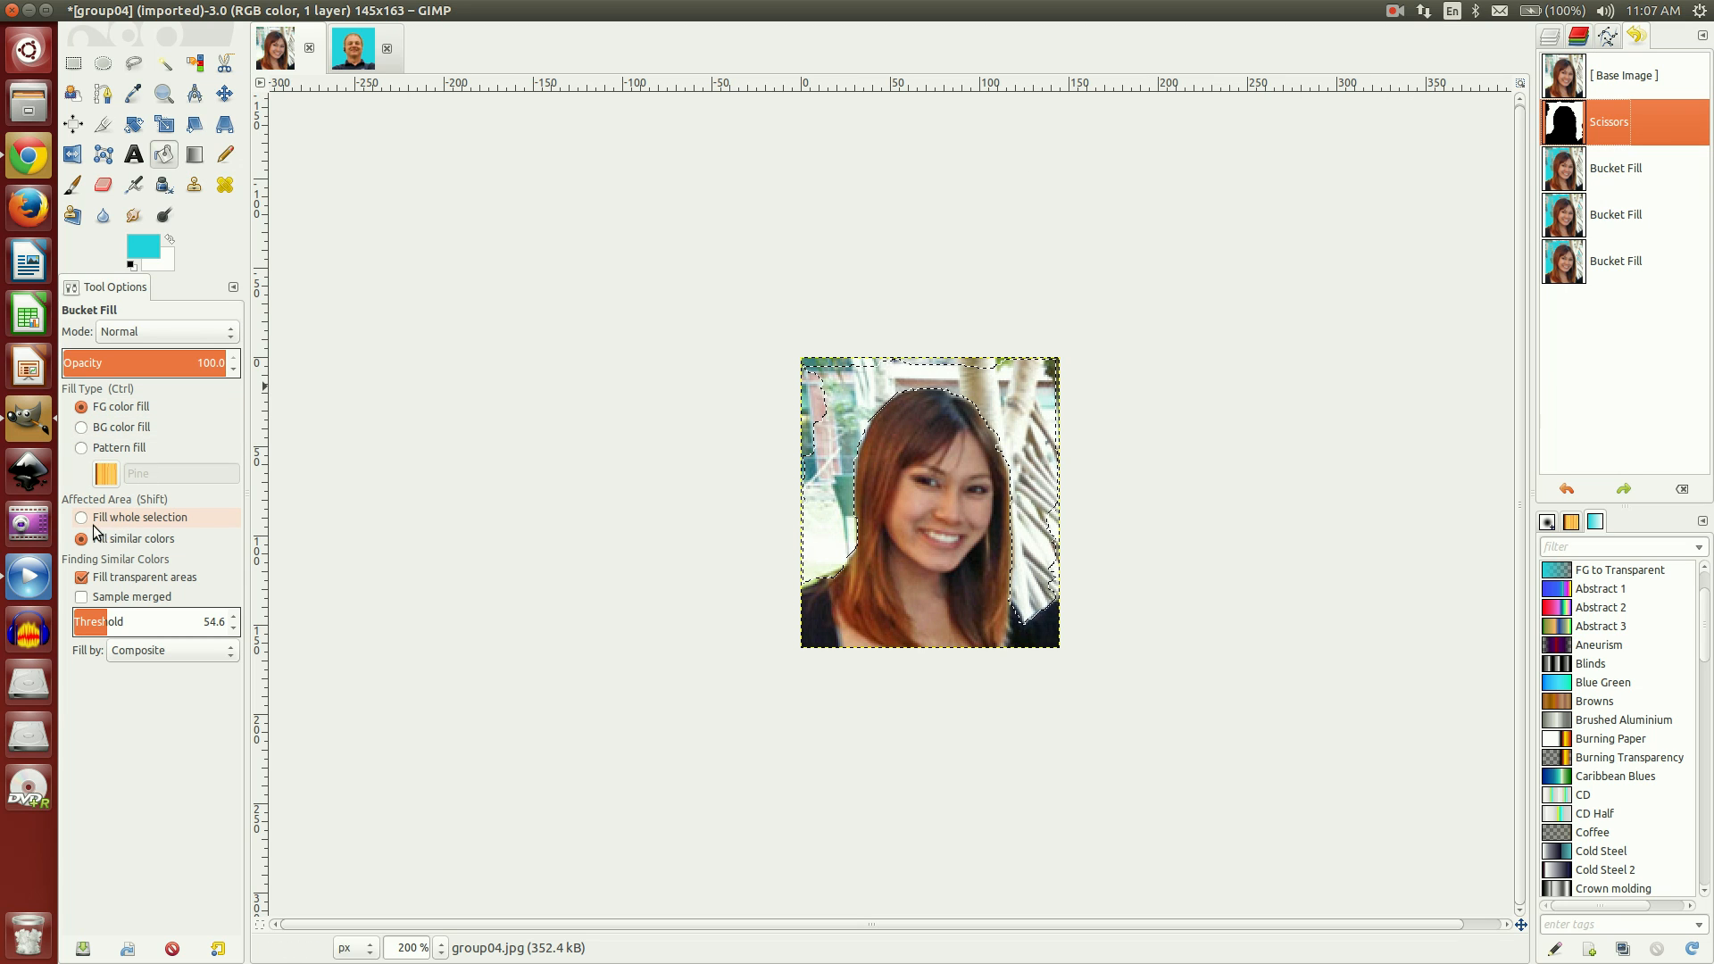
- Fill the whole background selection with the foreground color using Bucket Fill and clear the selection
{"action": "left_click", "coordinate": [121, 517]}
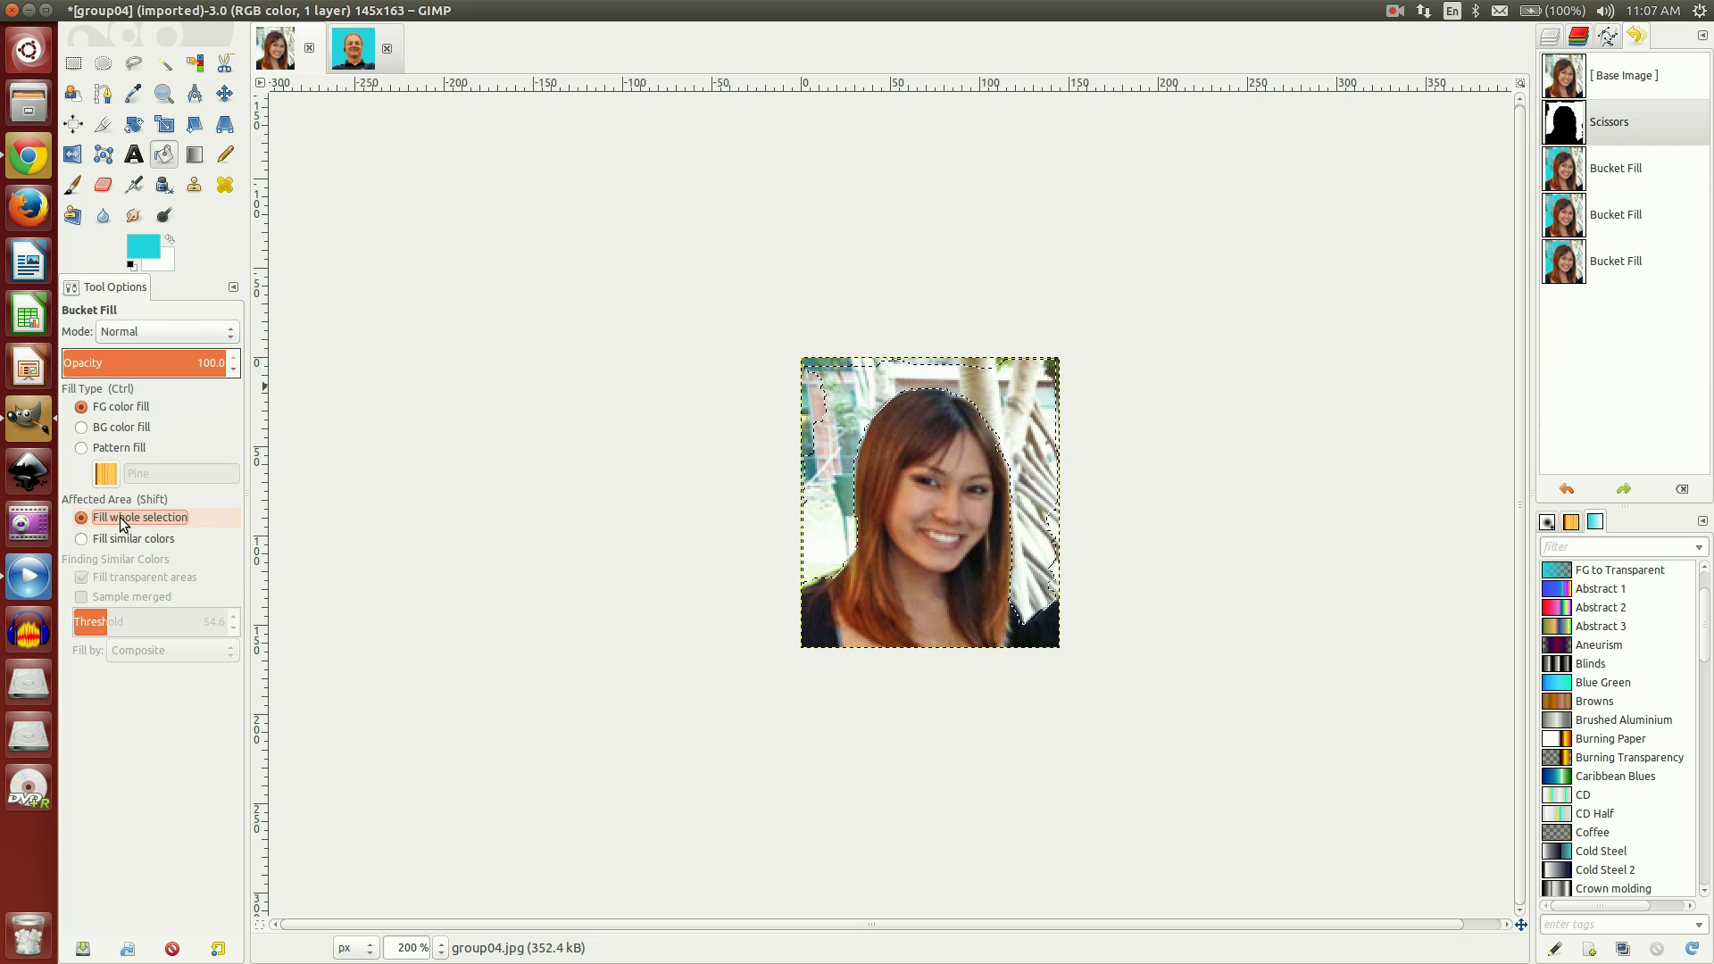
{"action": "left_click", "coordinate": [837, 391]}
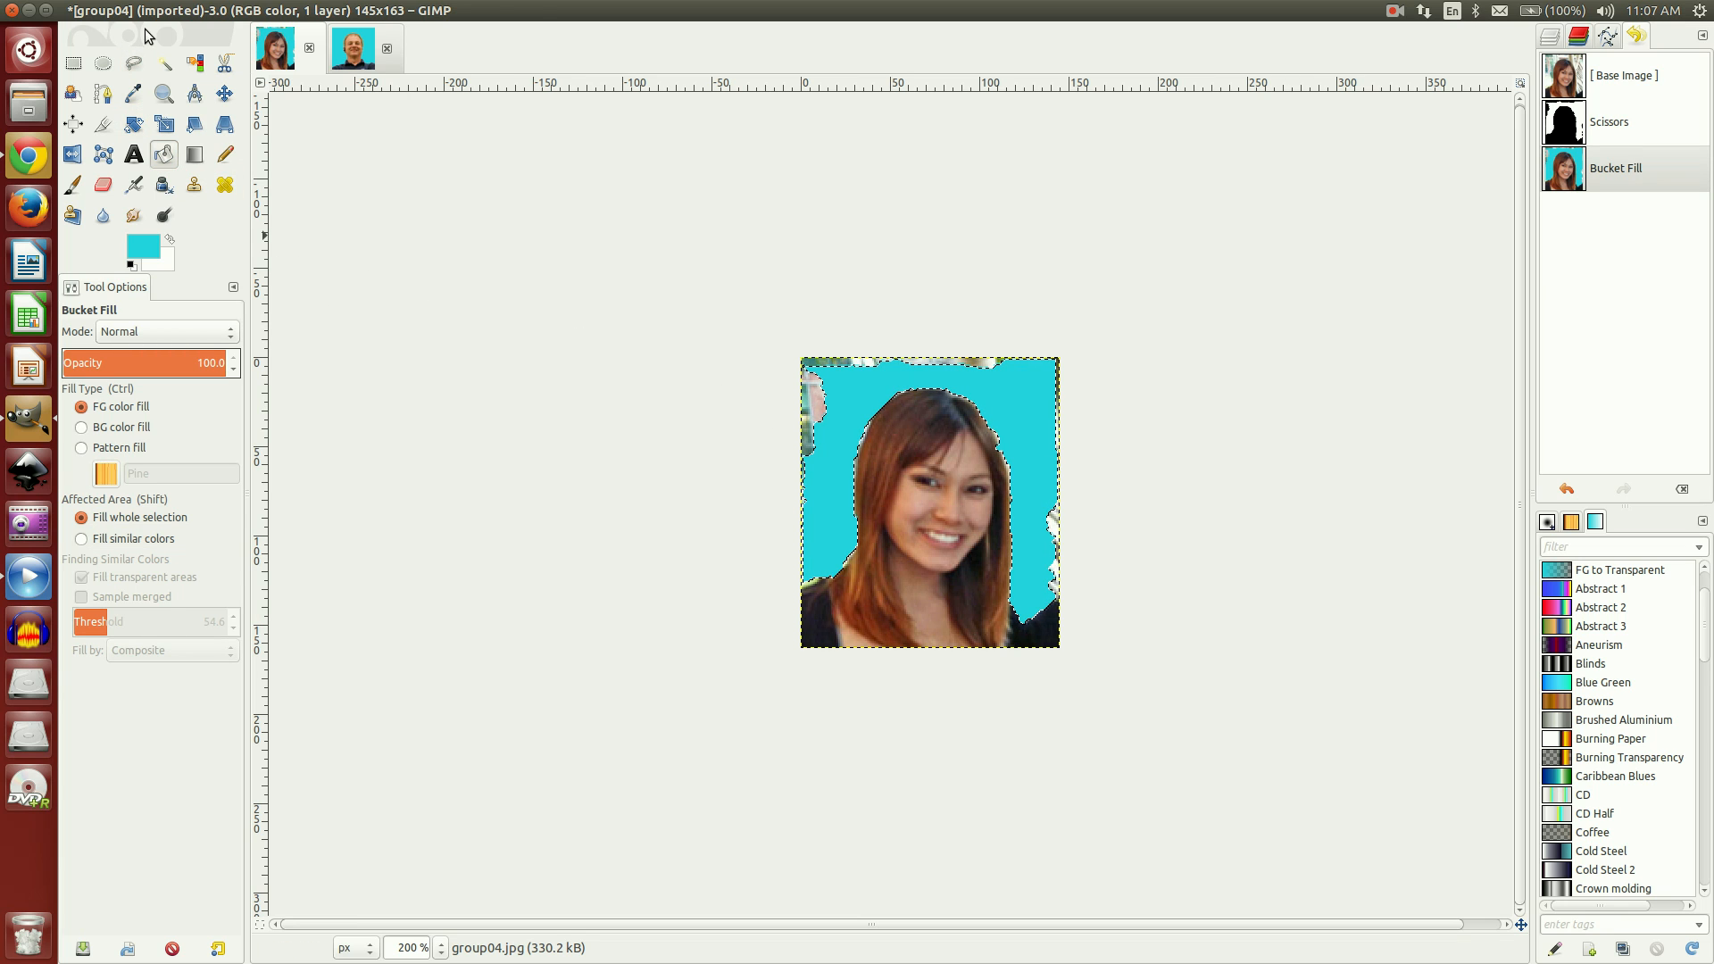
{"action": "mouse_move", "coordinate": [146, 20]}
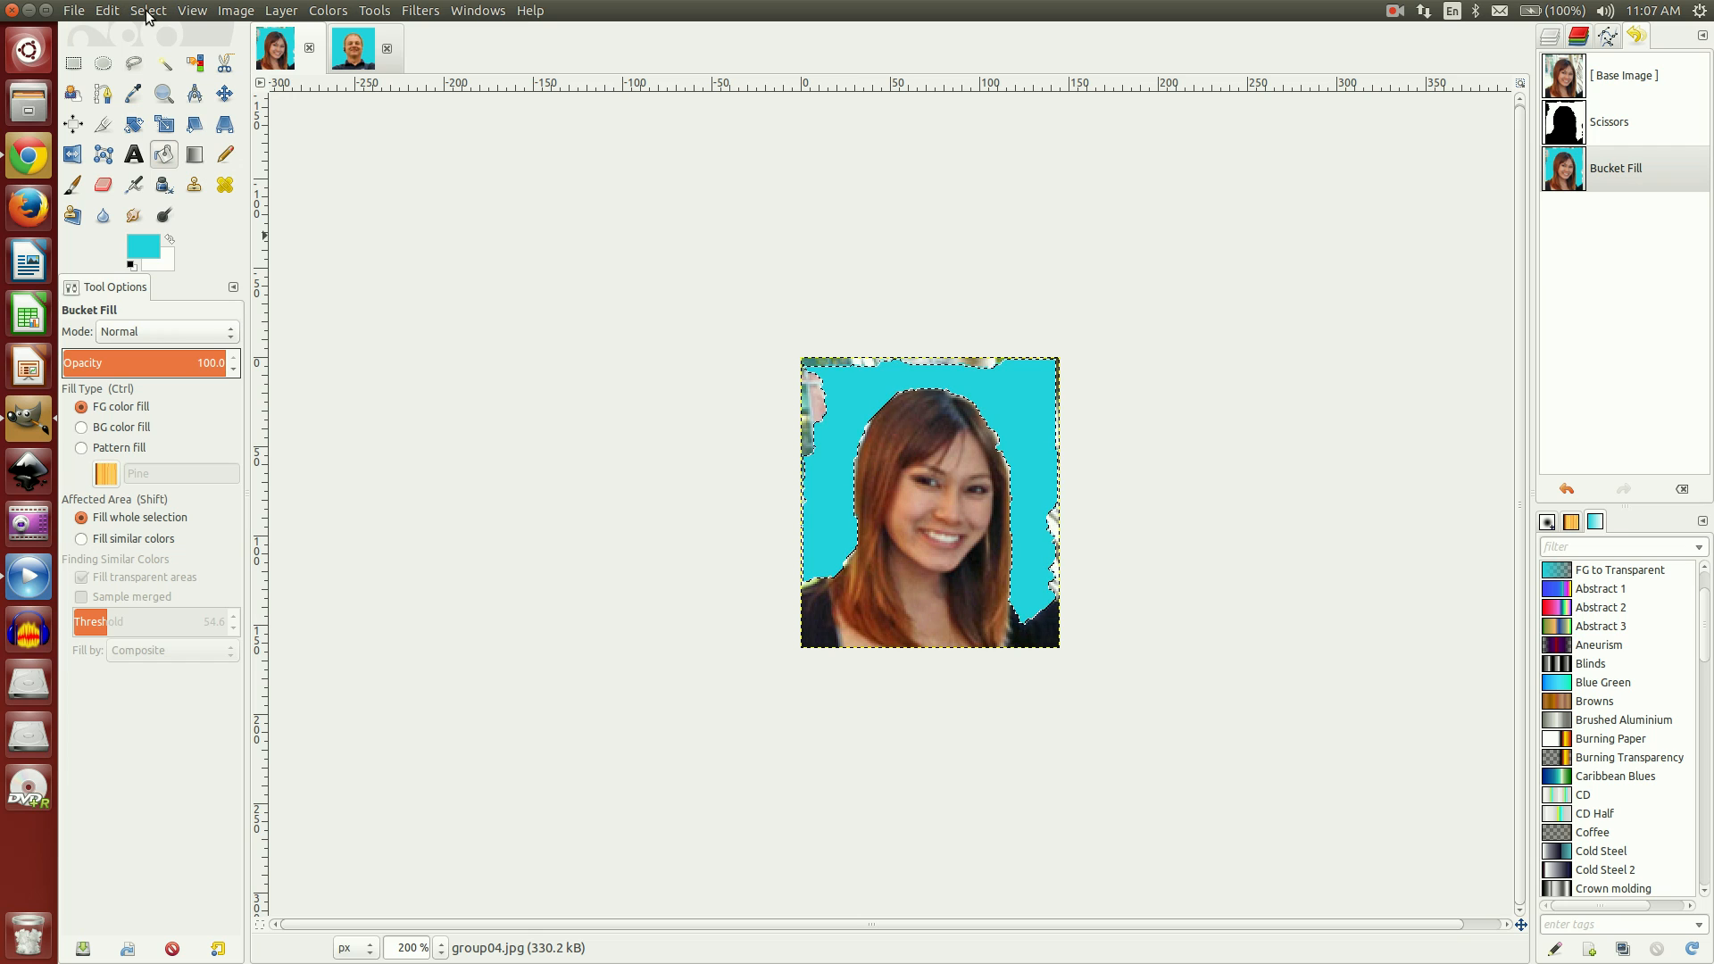
{"action": "left_click", "coordinate": [147, 13]}
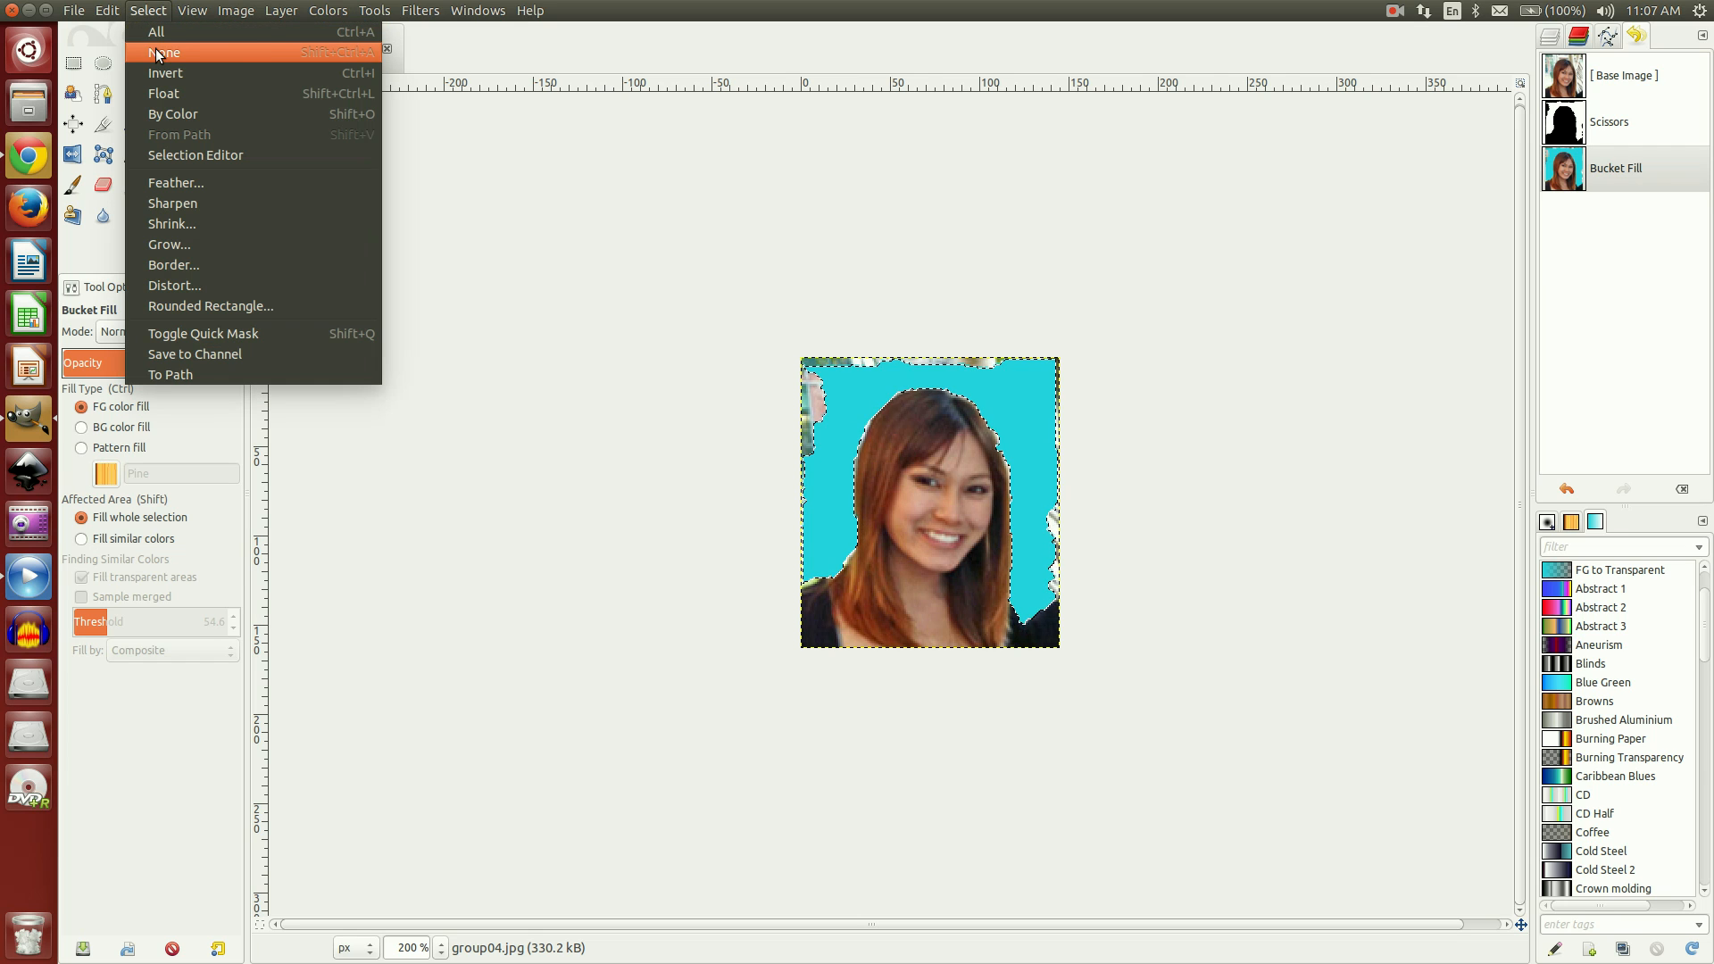
{"action": "left_click", "coordinate": [155, 52]}
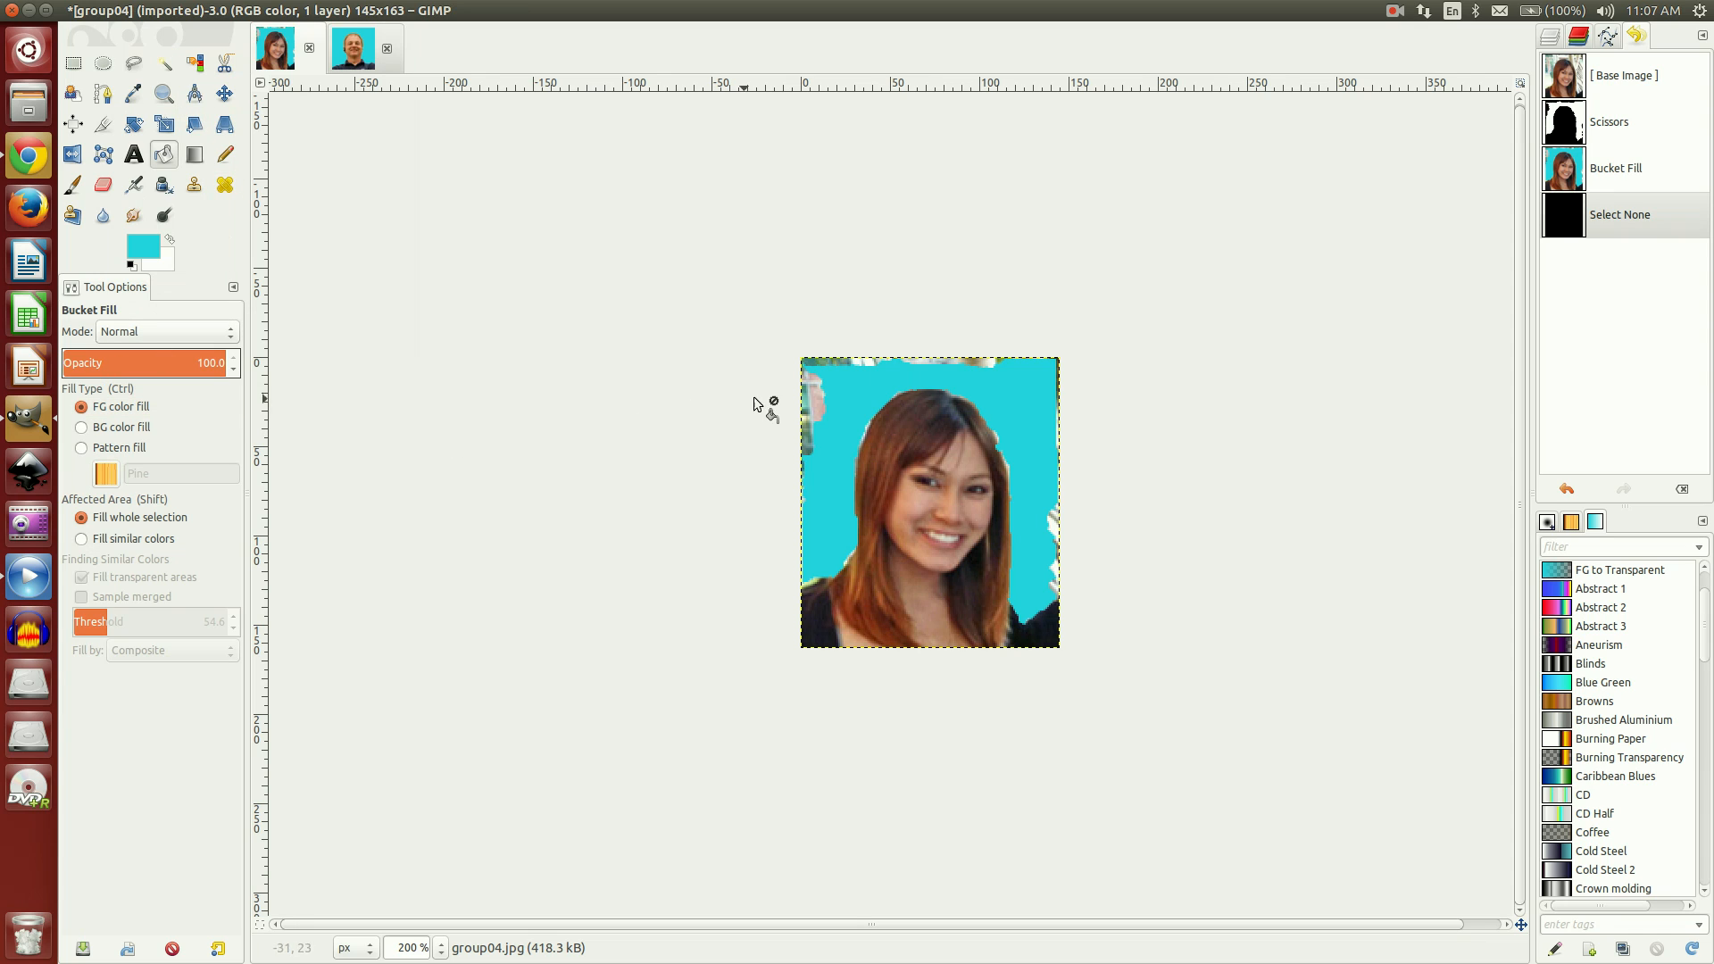
- Try to bucket-fill the leftover patch at the photo's left edge with whole-selection filling, and undo that fill
{"action": "left_click", "coordinate": [813, 403]}
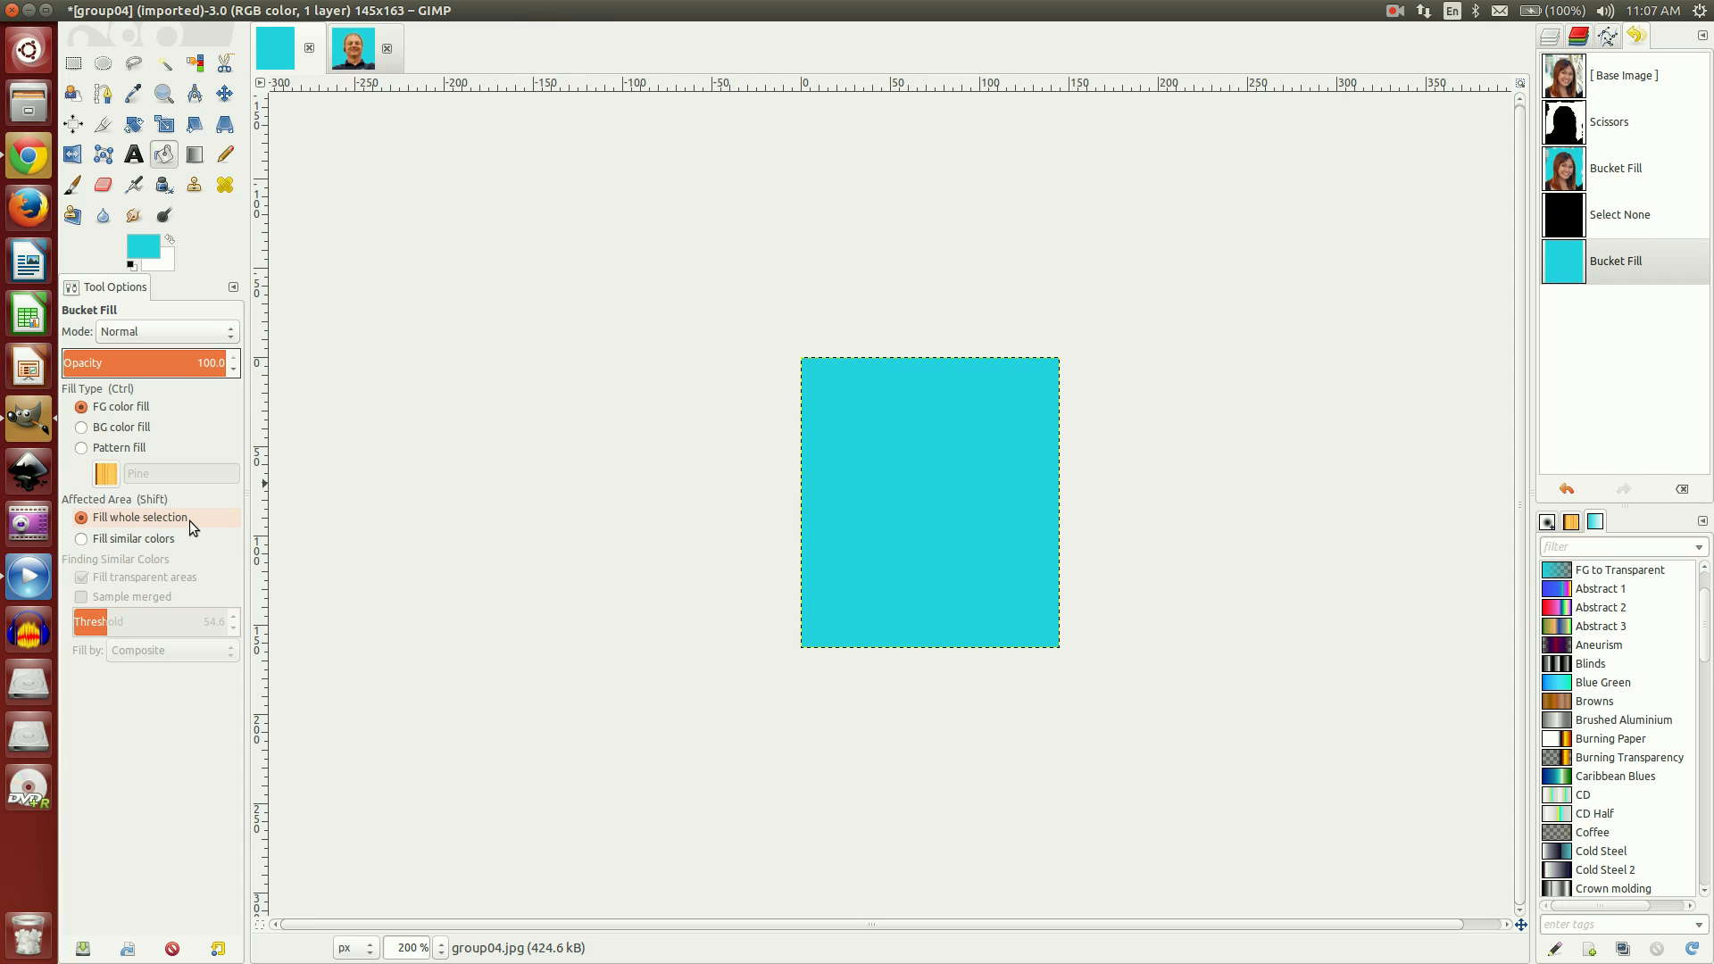
{"action": "left_click", "coordinate": [1637, 219]}
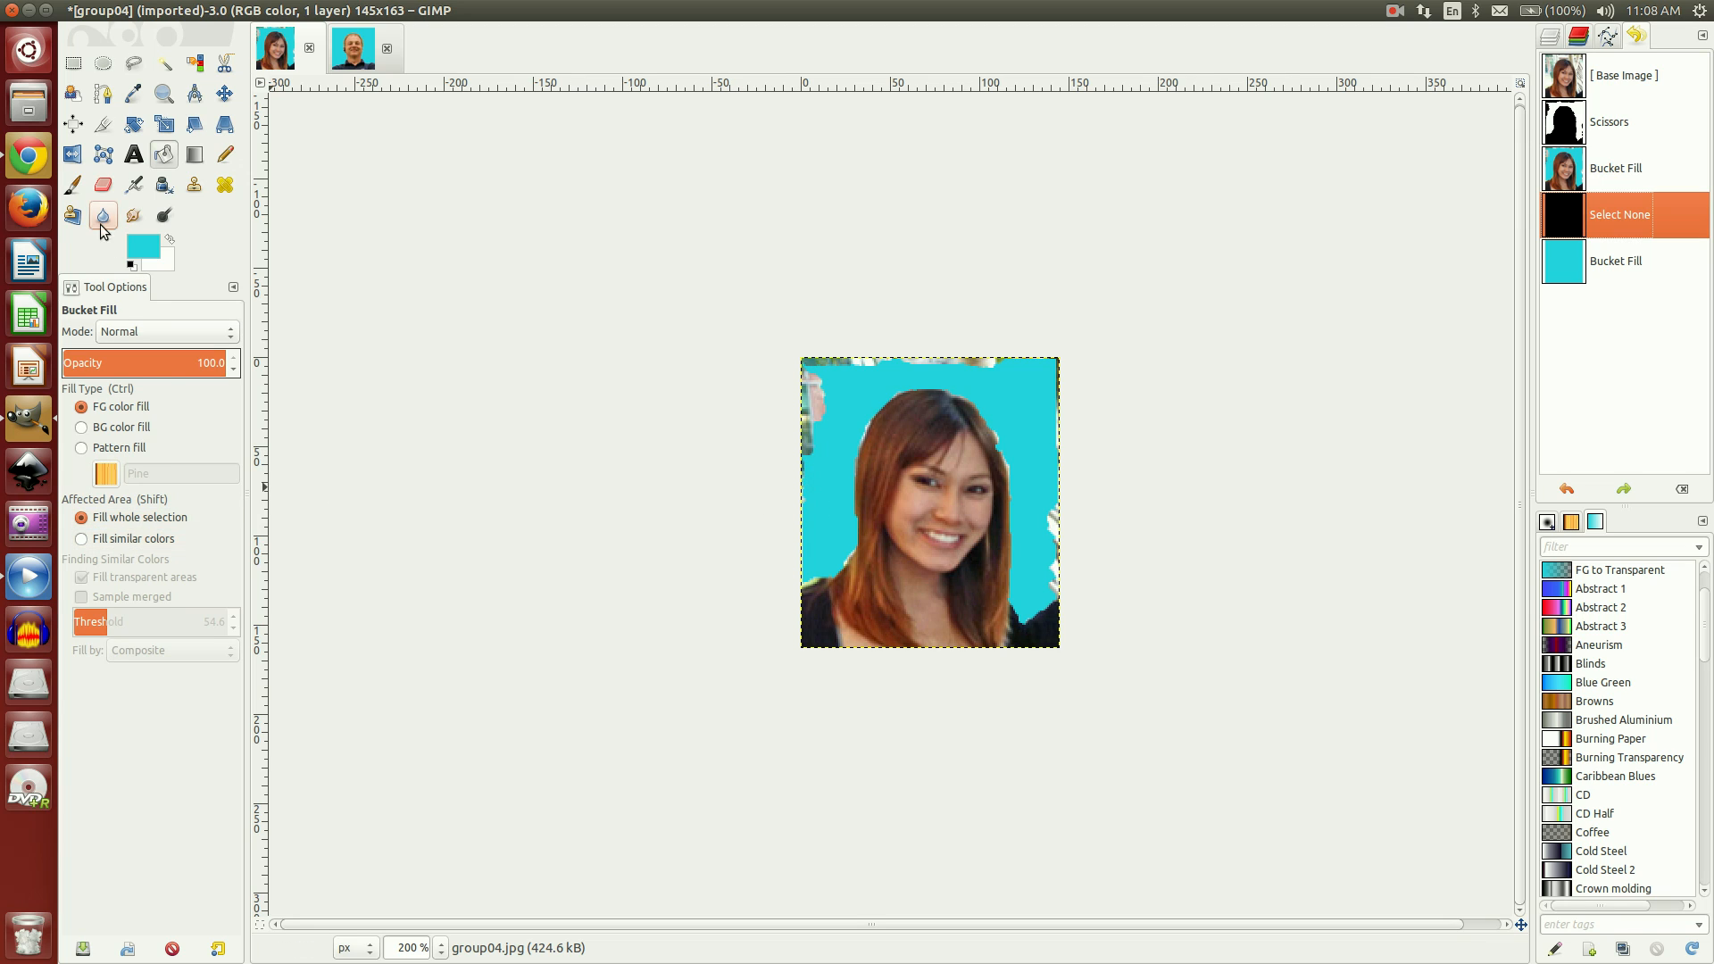
- Paint over the leftover background along the photo's borders with the Paintbrush at size 26.45 in the foreground color
{"action": "left_click", "coordinate": [74, 188]}
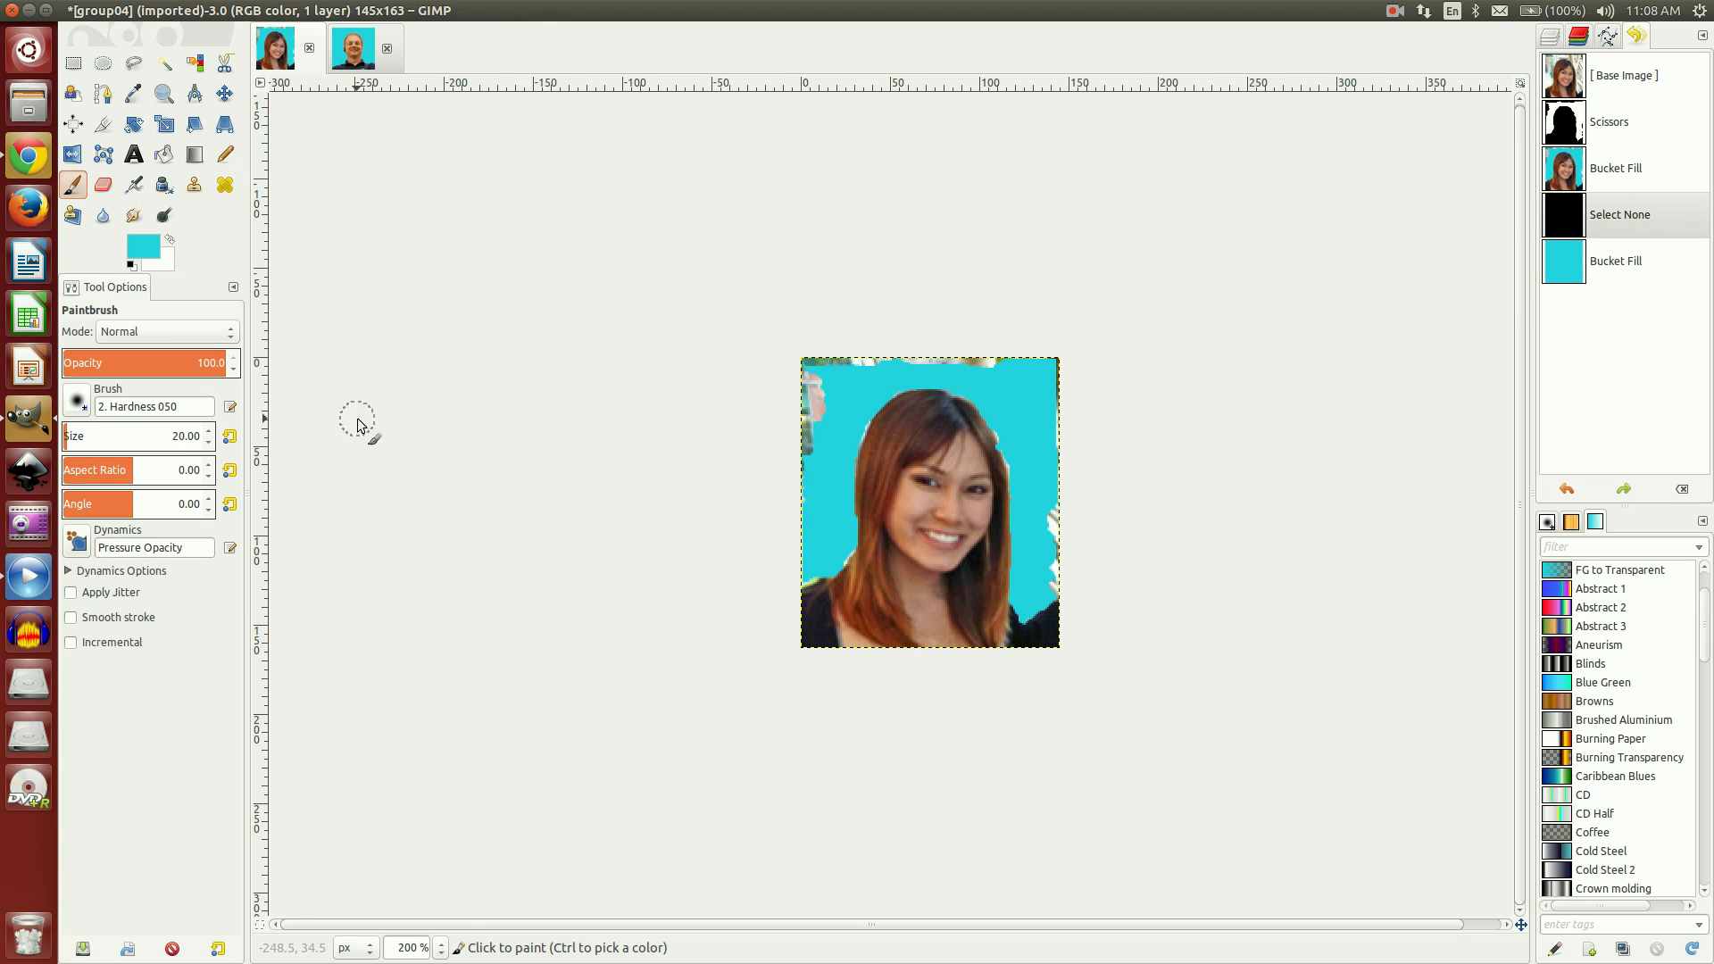
{"action": "left_click_drag", "start_coordinate": [67, 436], "coordinate": [163, 435]}
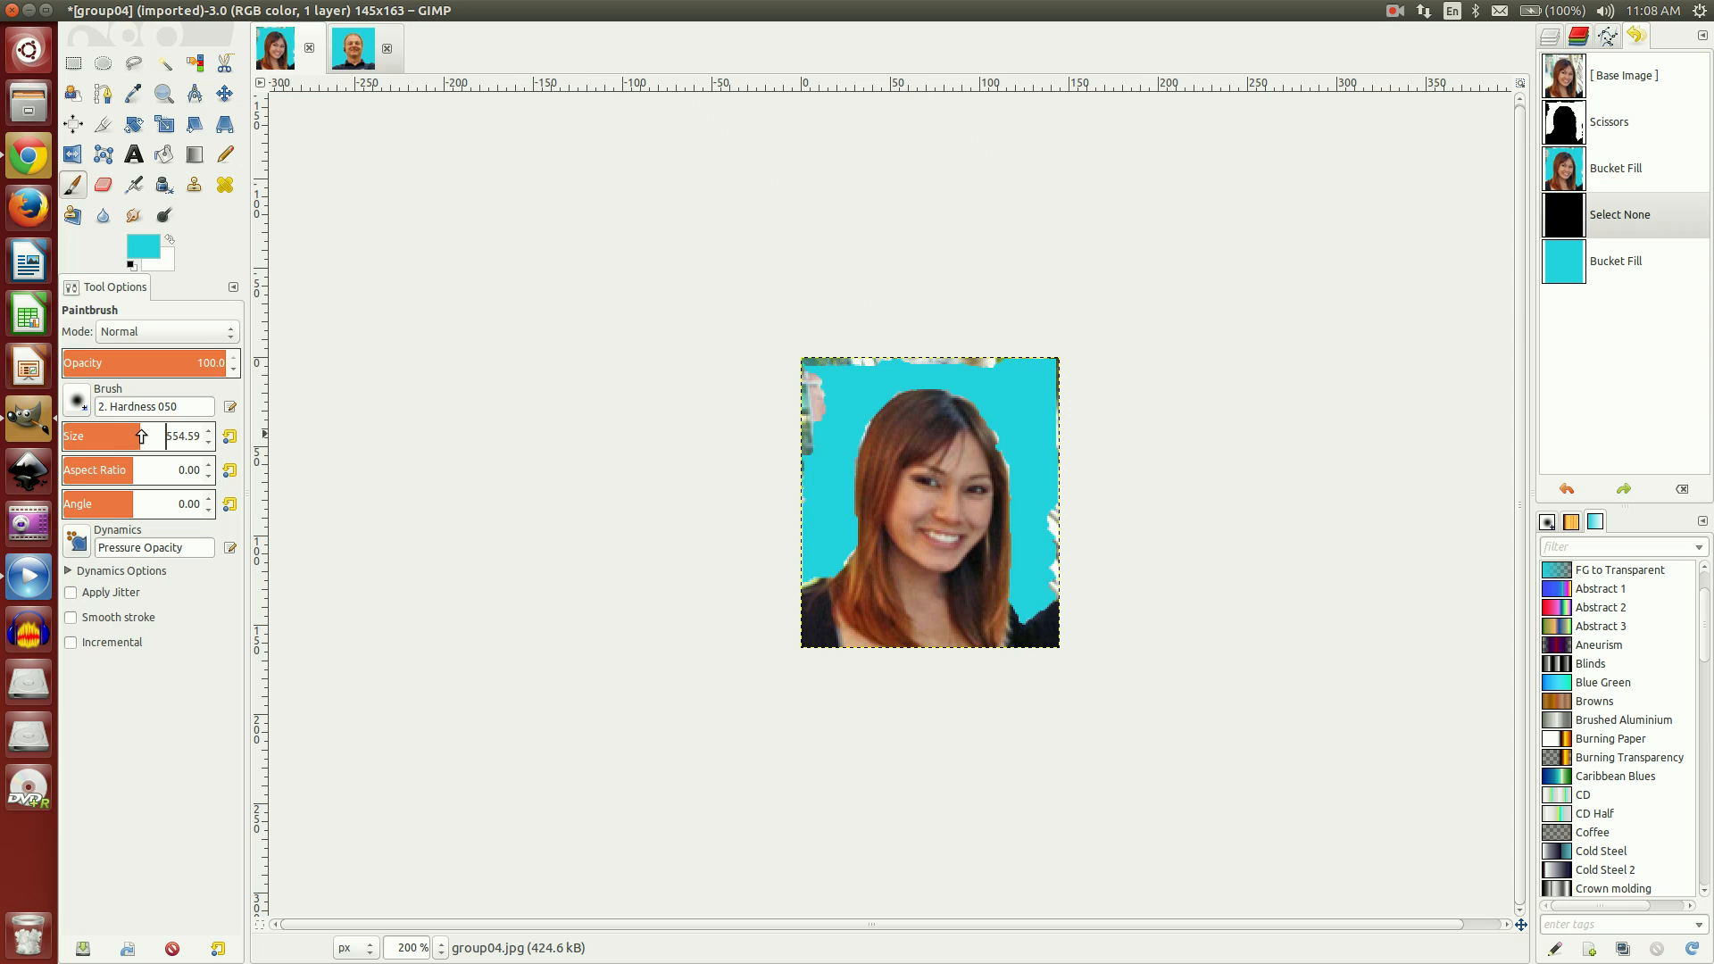
{"action": "left_click_drag", "start_coordinate": [141, 435], "coordinate": [65, 436]}
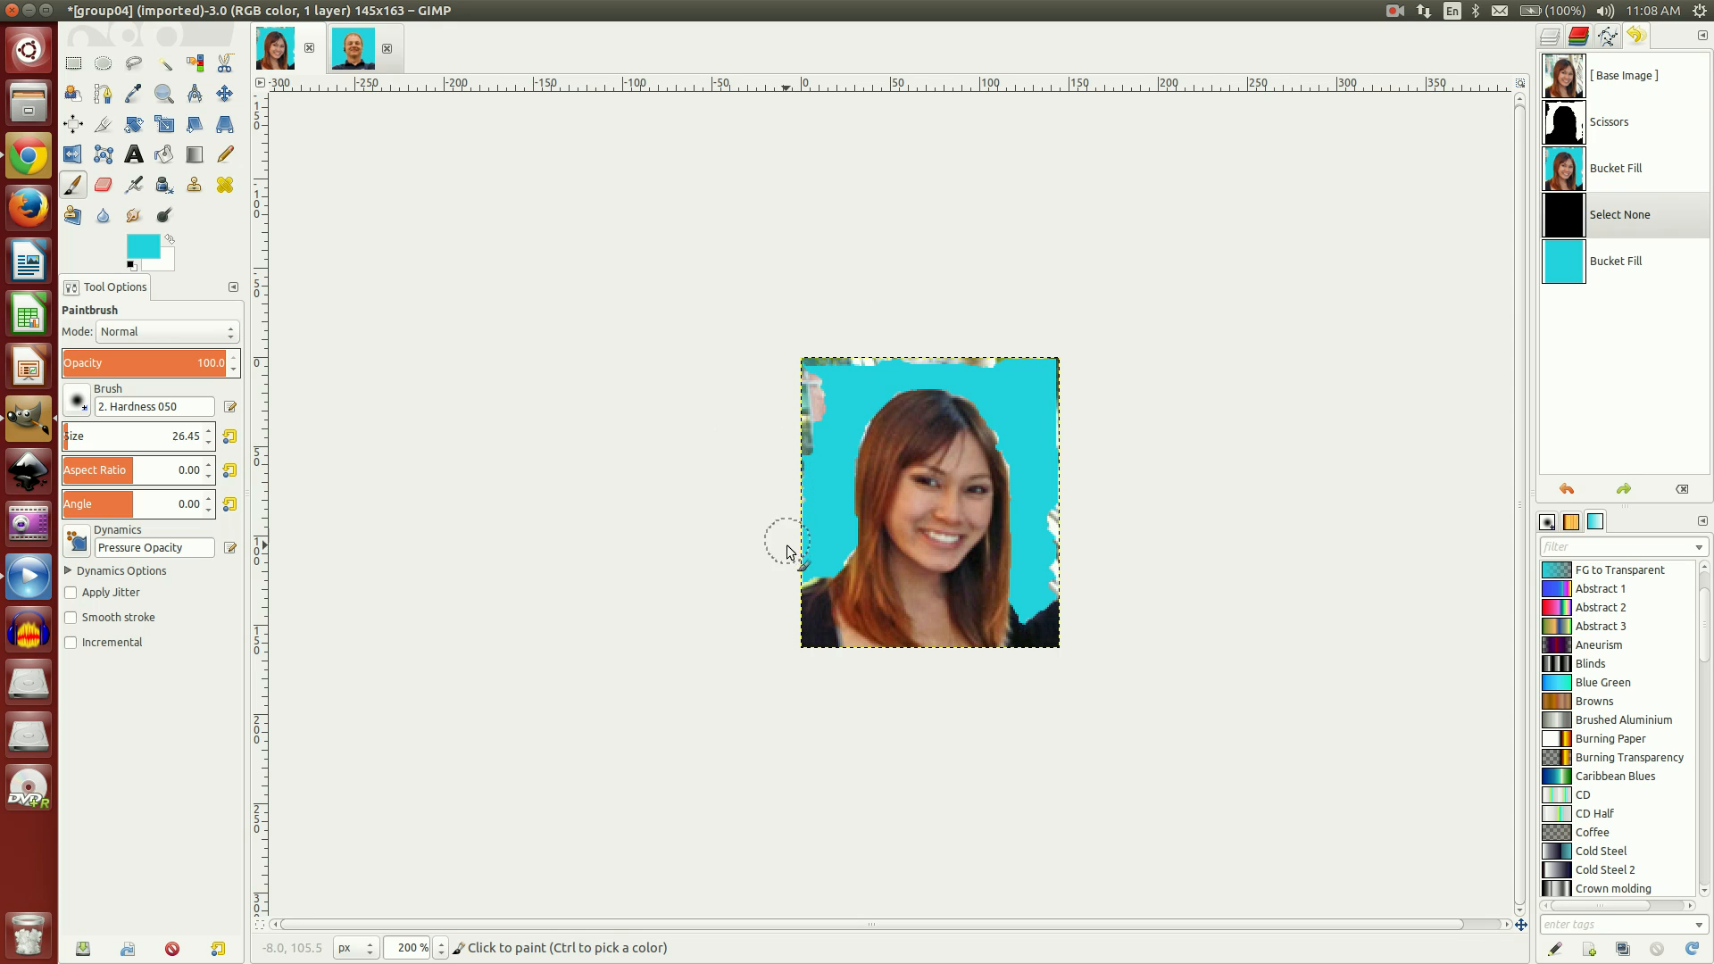
{"action": "mouse_move", "coordinate": [798, 568]}
{"action": "left_mouse_down"}
{"action": "mouse_move", "coordinate": [810, 353]}
{"action": "mouse_move", "coordinate": [830, 371]}
{"action": "mouse_move", "coordinate": [821, 426]}
{"action": "mouse_move", "coordinate": [823, 367]}
{"action": "mouse_move", "coordinate": [1057, 371]}
{"action": "mouse_move", "coordinate": [1053, 574]}
{"action": "left_mouse_up"}
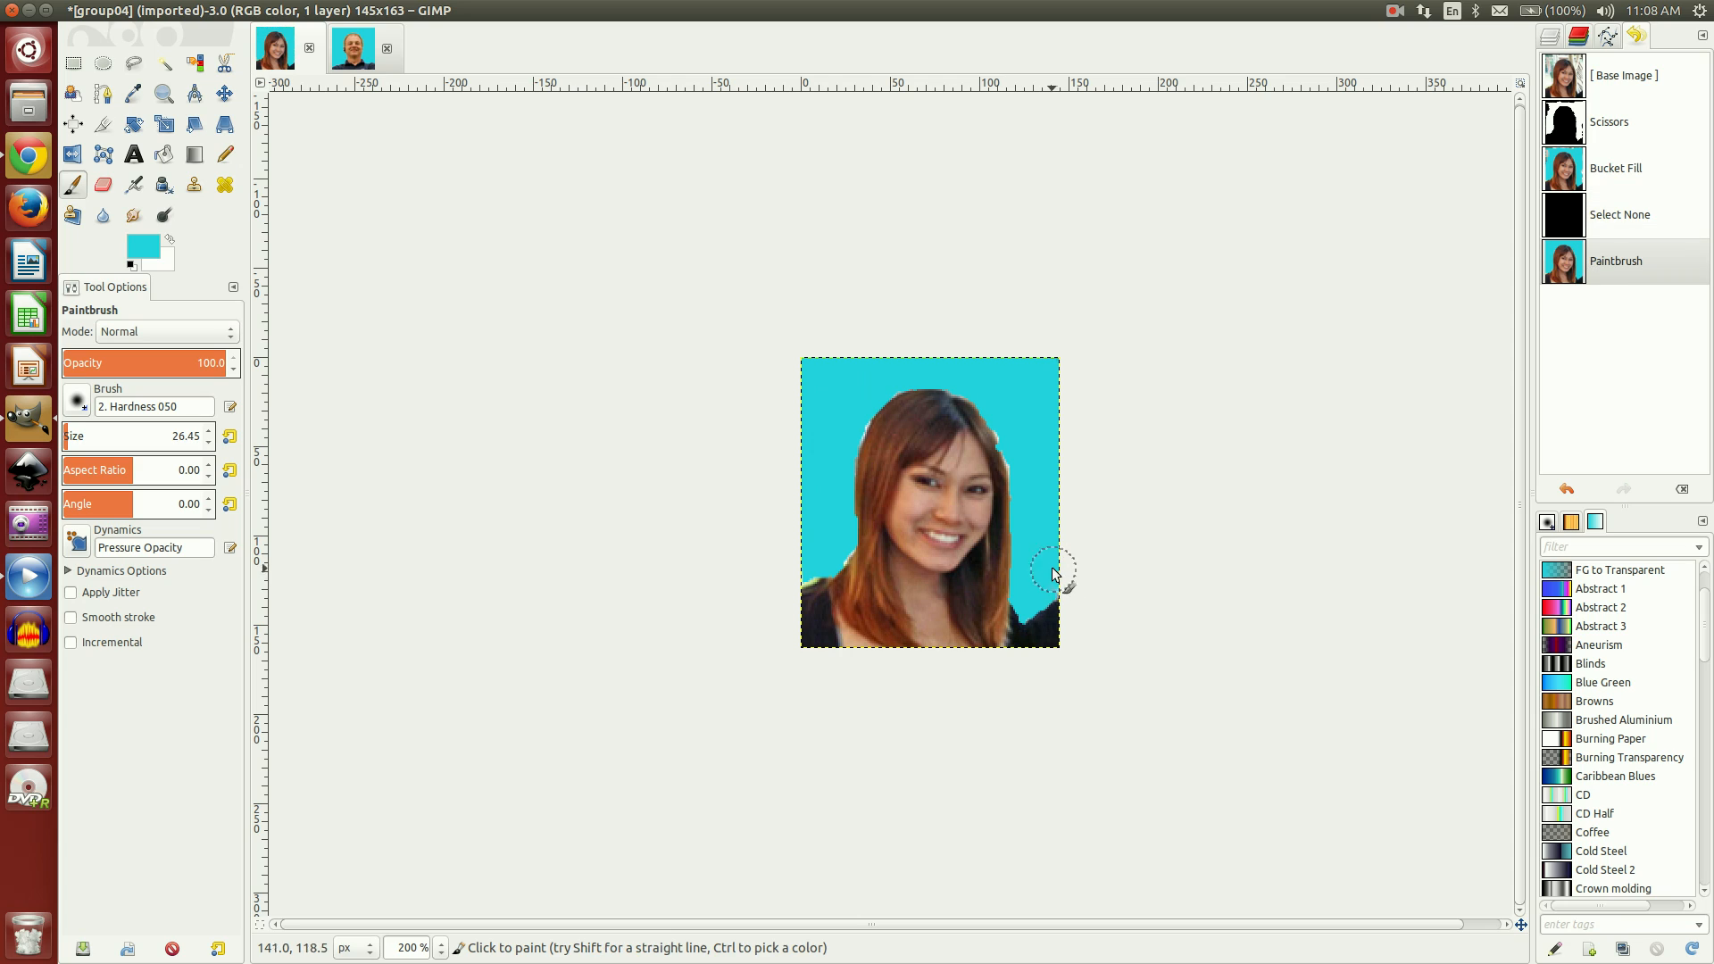
{"action": "left_click", "coordinate": [1060, 581]}
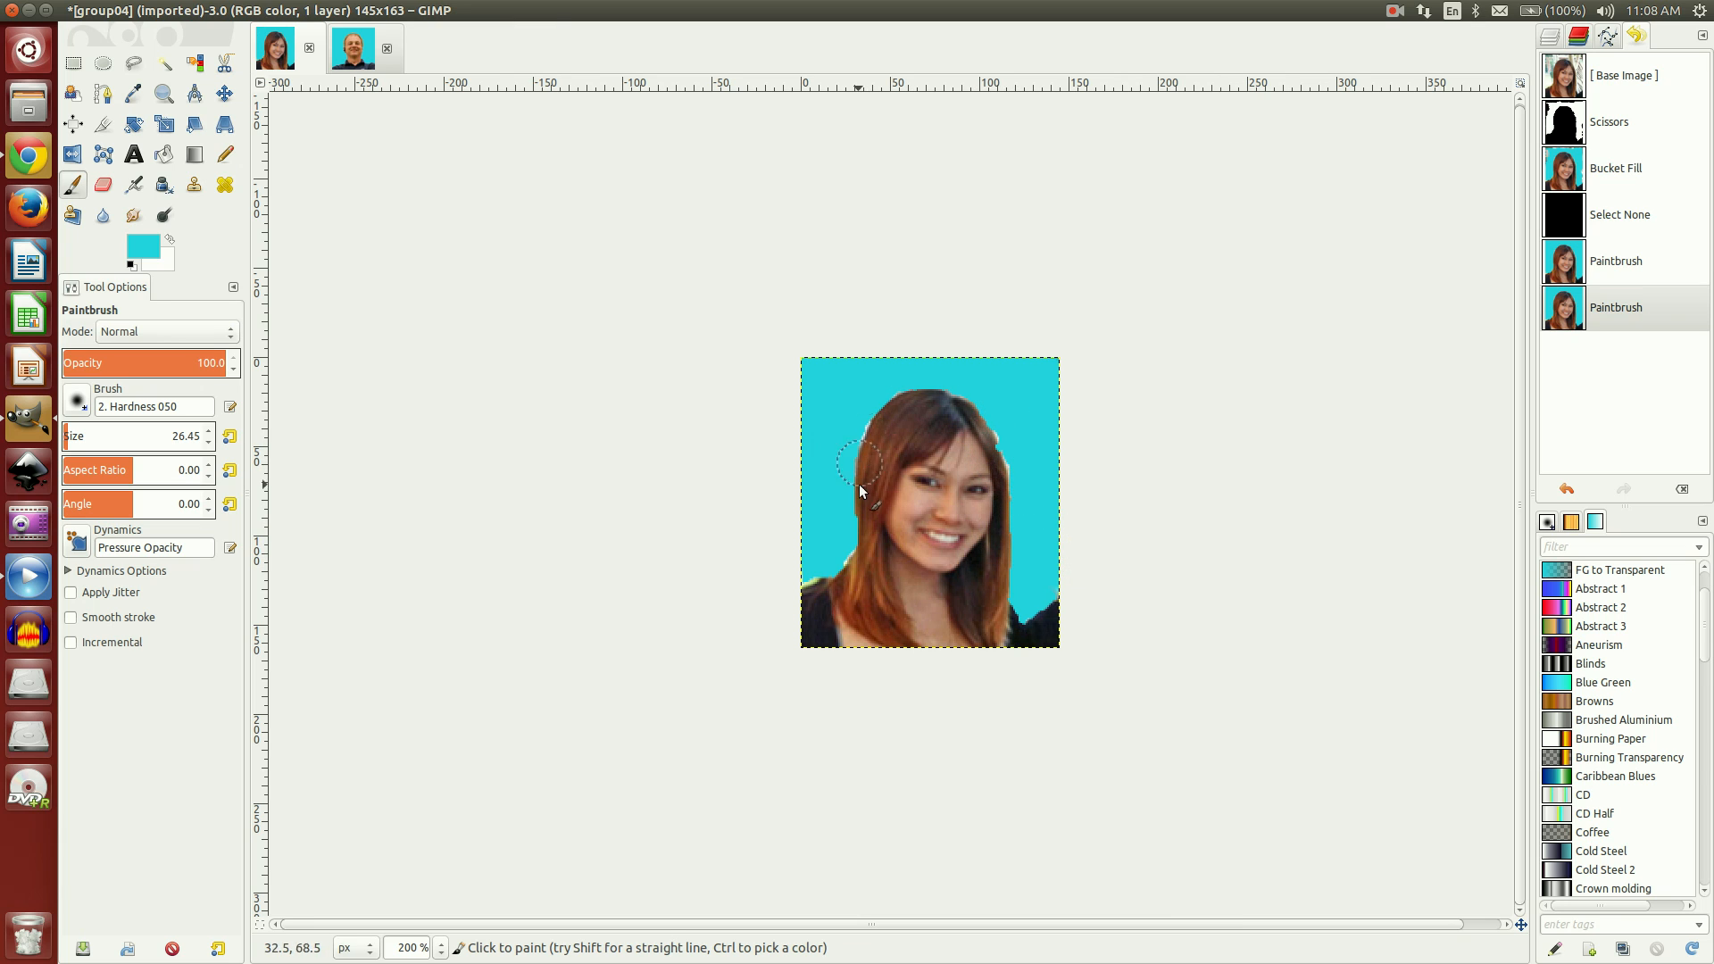
- Fill the light fringe along the woman's left-side shoulder and lower hair using Bucket Fill set to similar colors
{"action": "left_click", "coordinate": [441, 949]}
{"action": "left_click", "coordinate": [425, 800]}
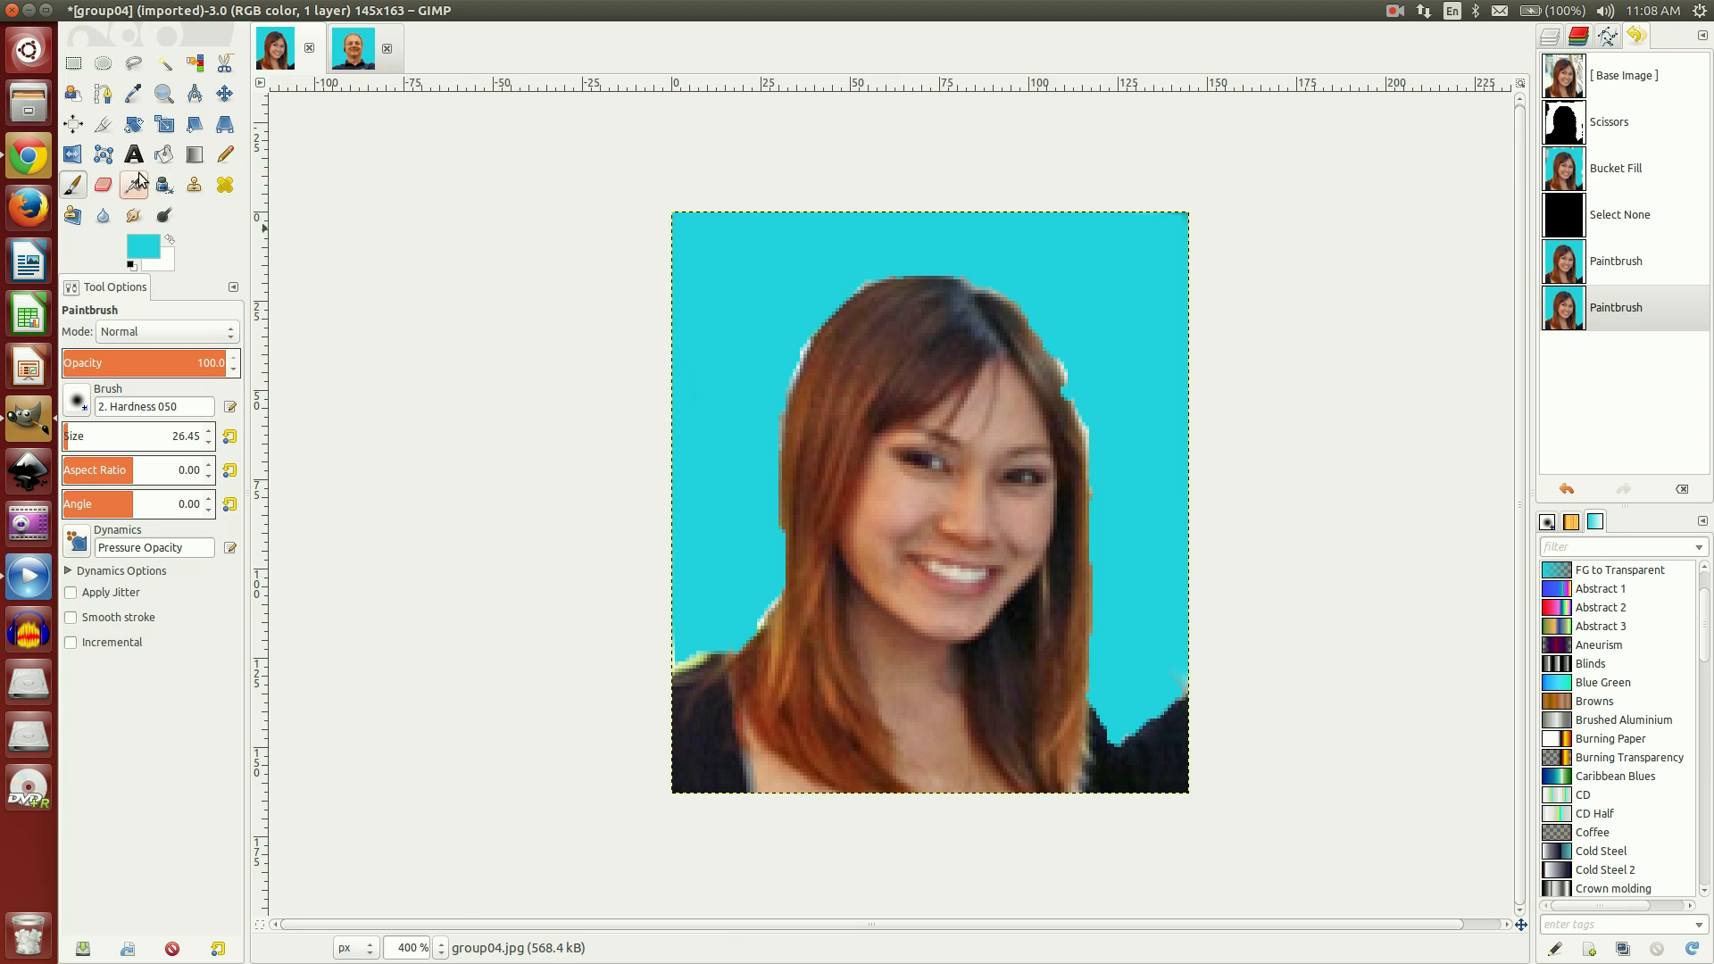
{"action": "left_click", "coordinate": [163, 154]}
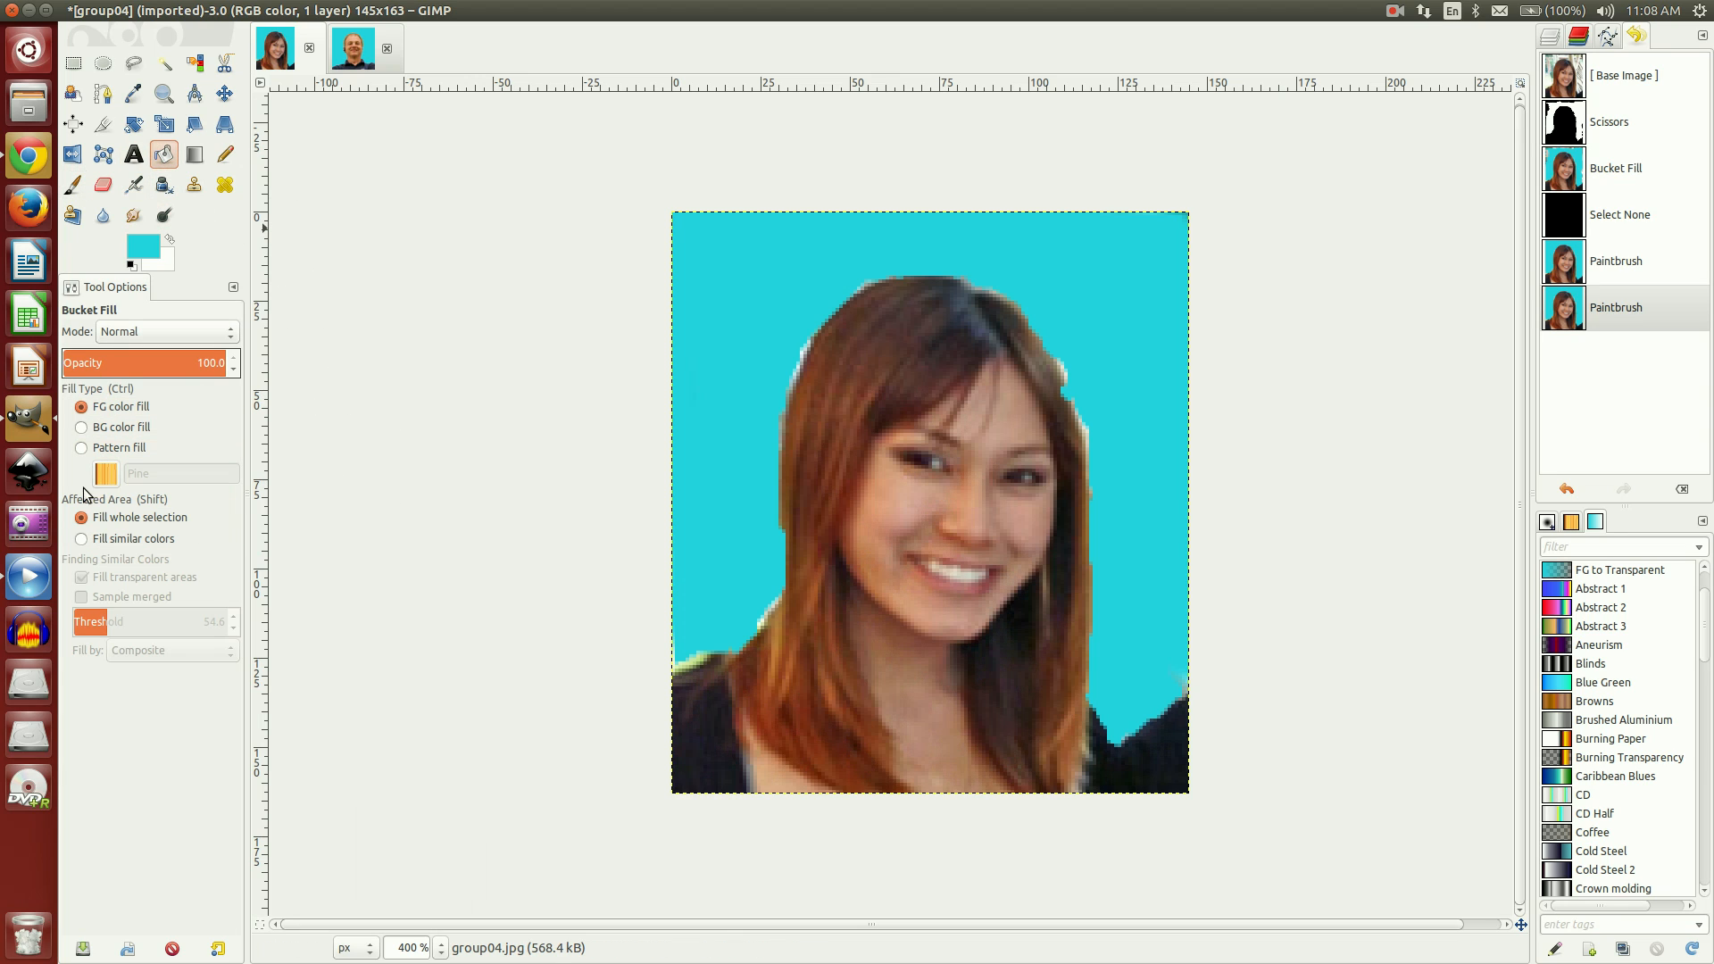
{"action": "left_click", "coordinate": [115, 540]}
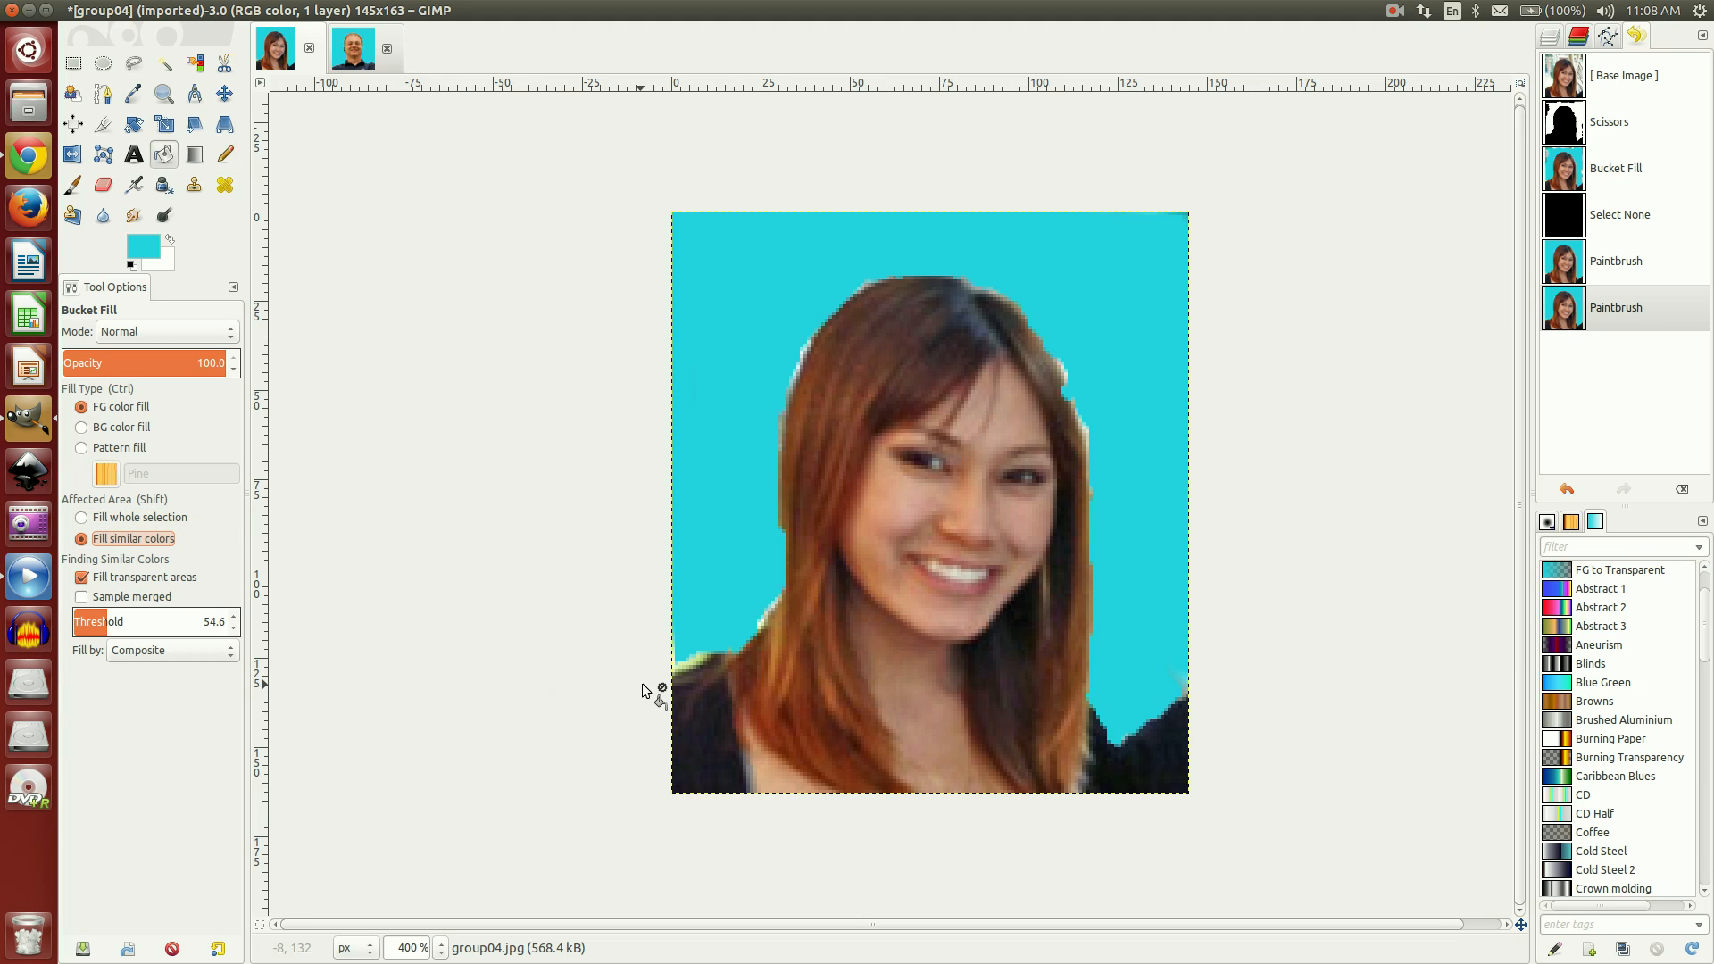
{"action": "left_click", "coordinate": [688, 661]}
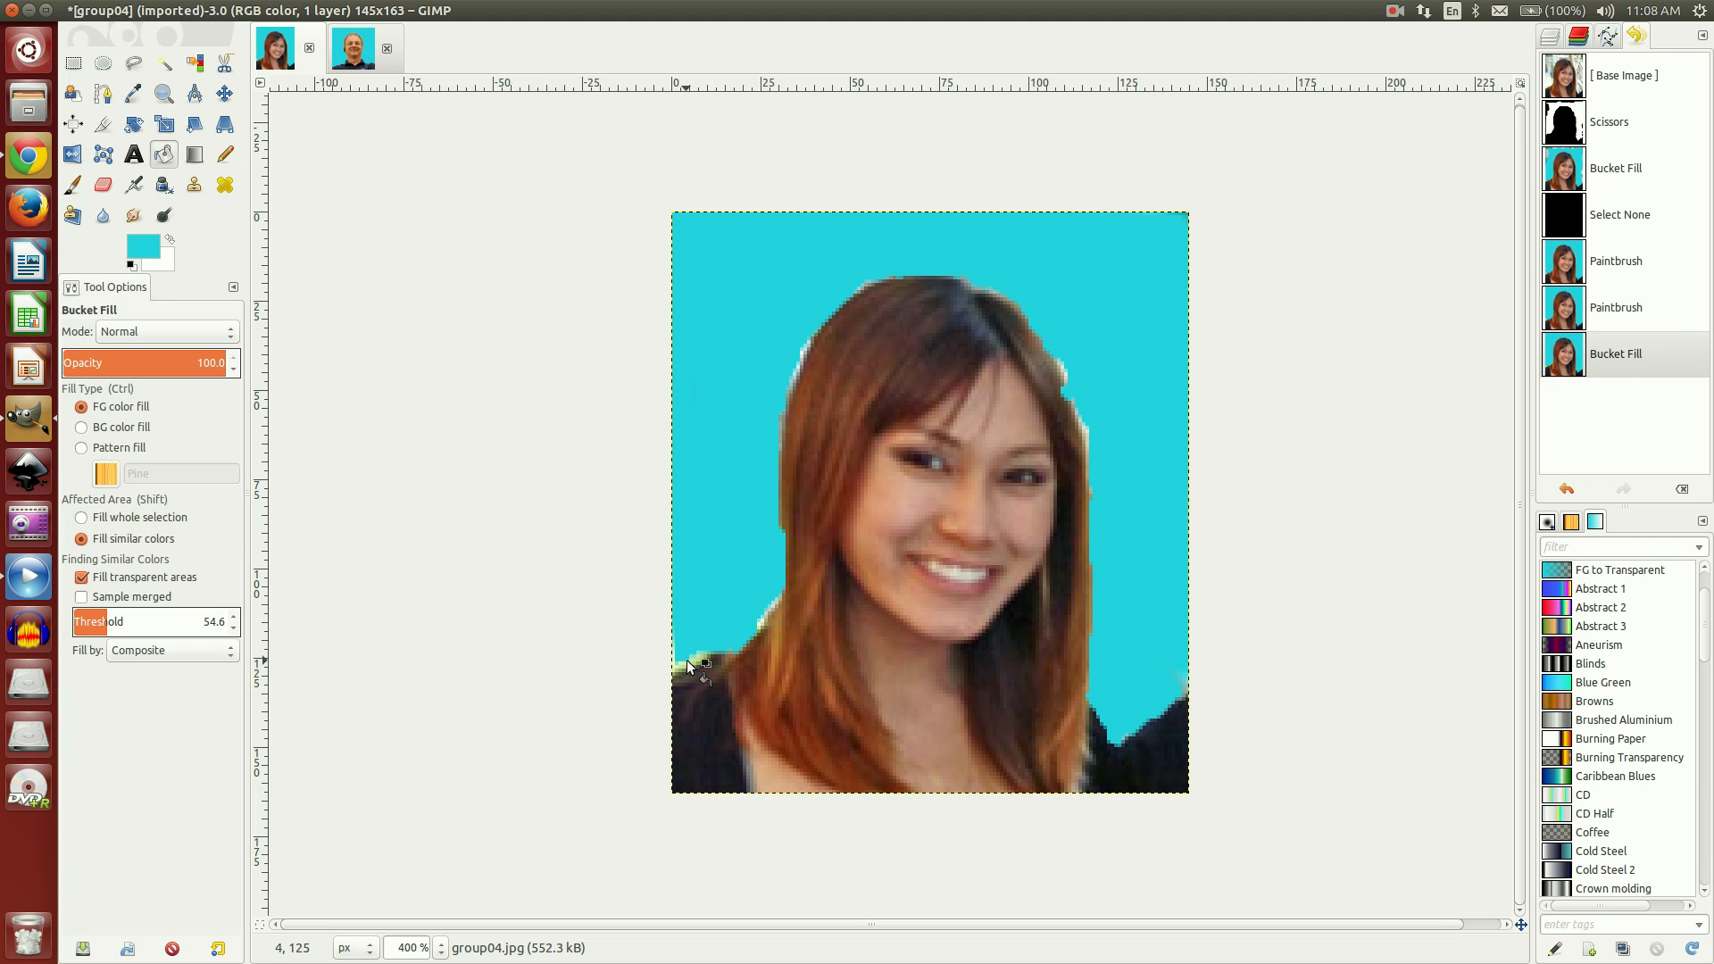
{"action": "left_click", "coordinate": [679, 663]}
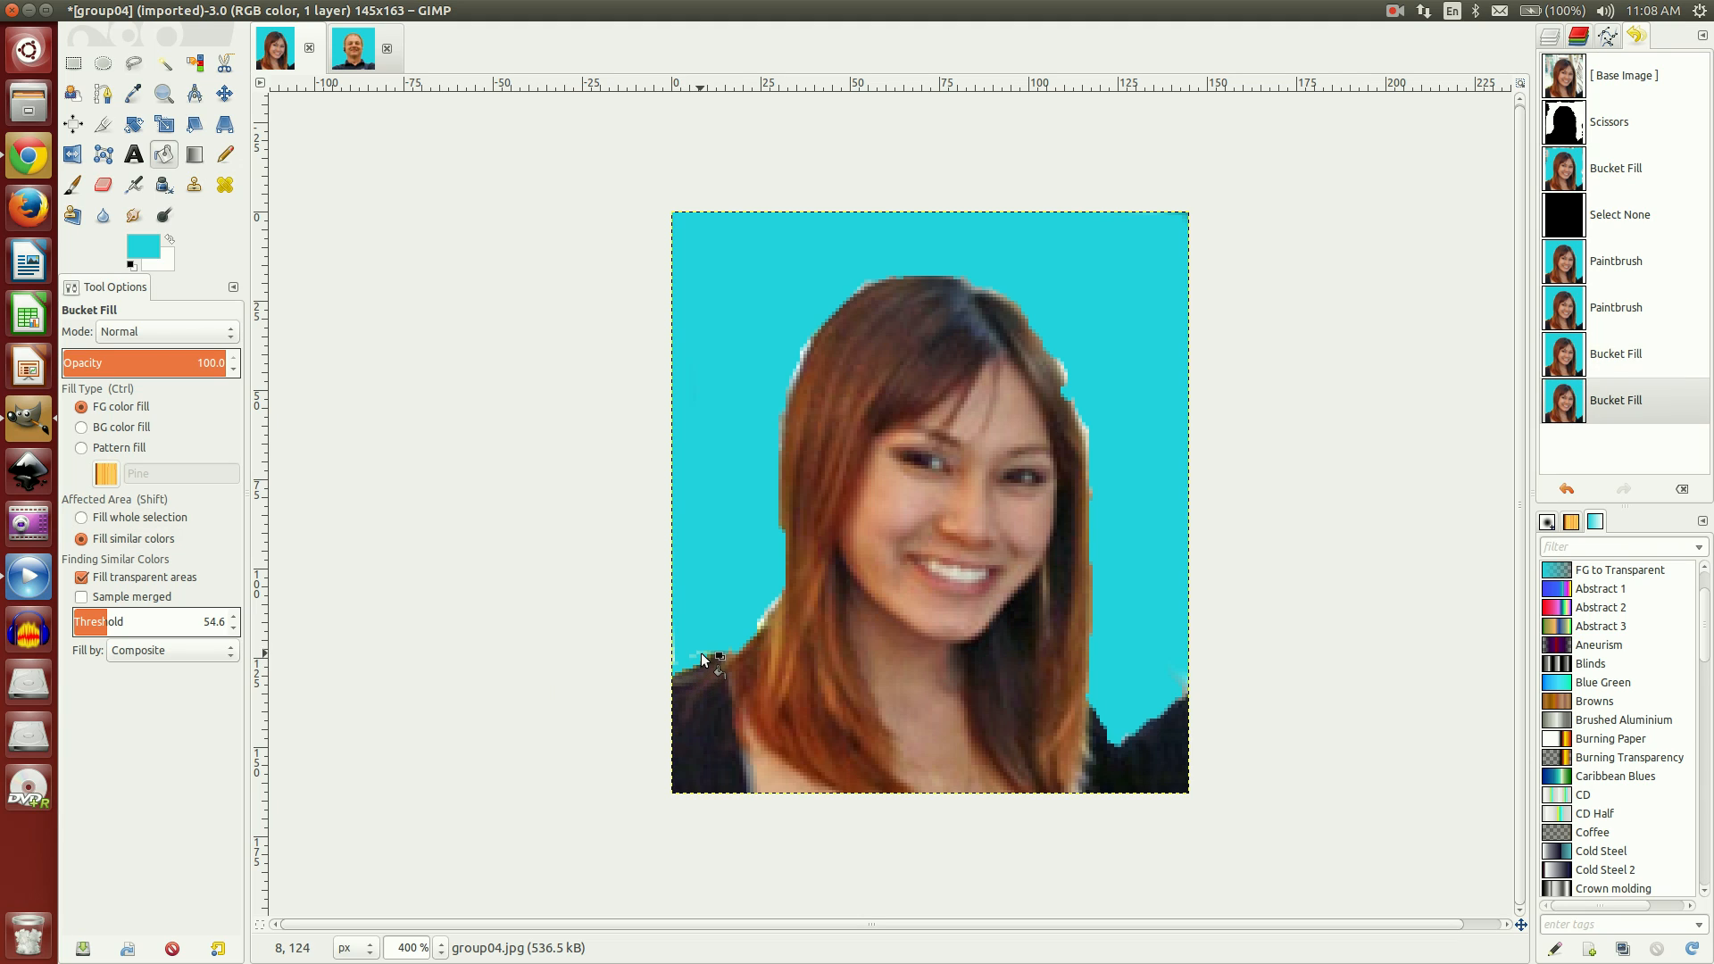
{"action": "left_click", "coordinate": [702, 659]}
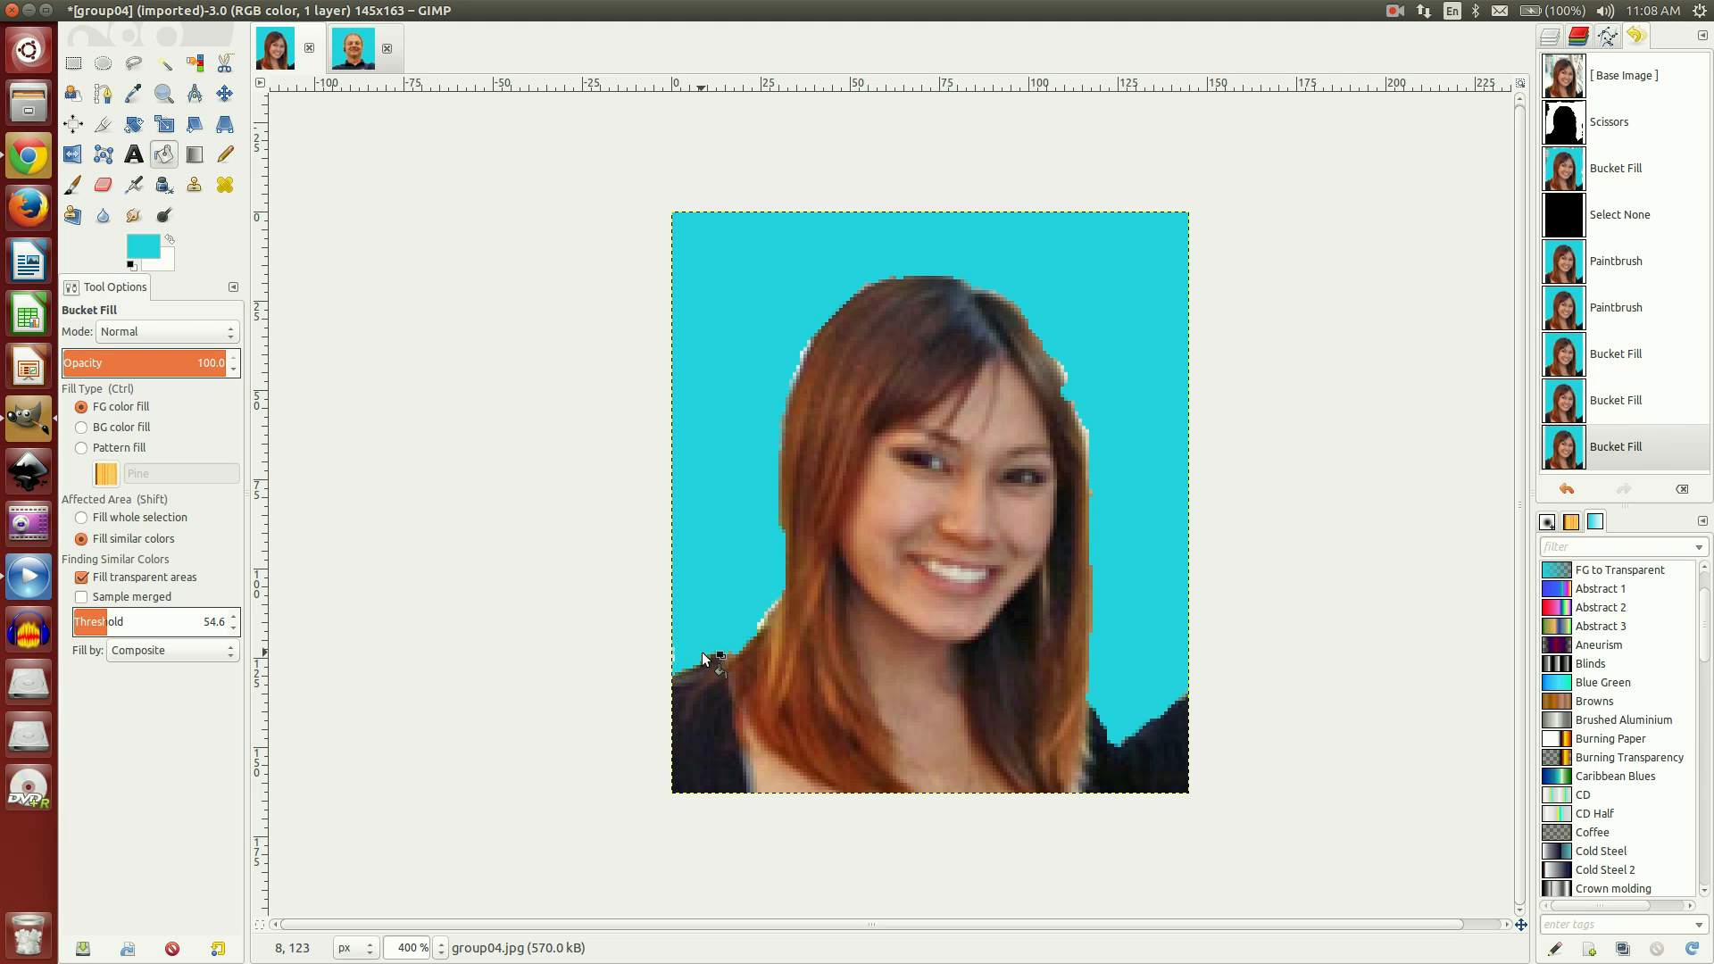
{"action": "left_click", "coordinate": [758, 623]}
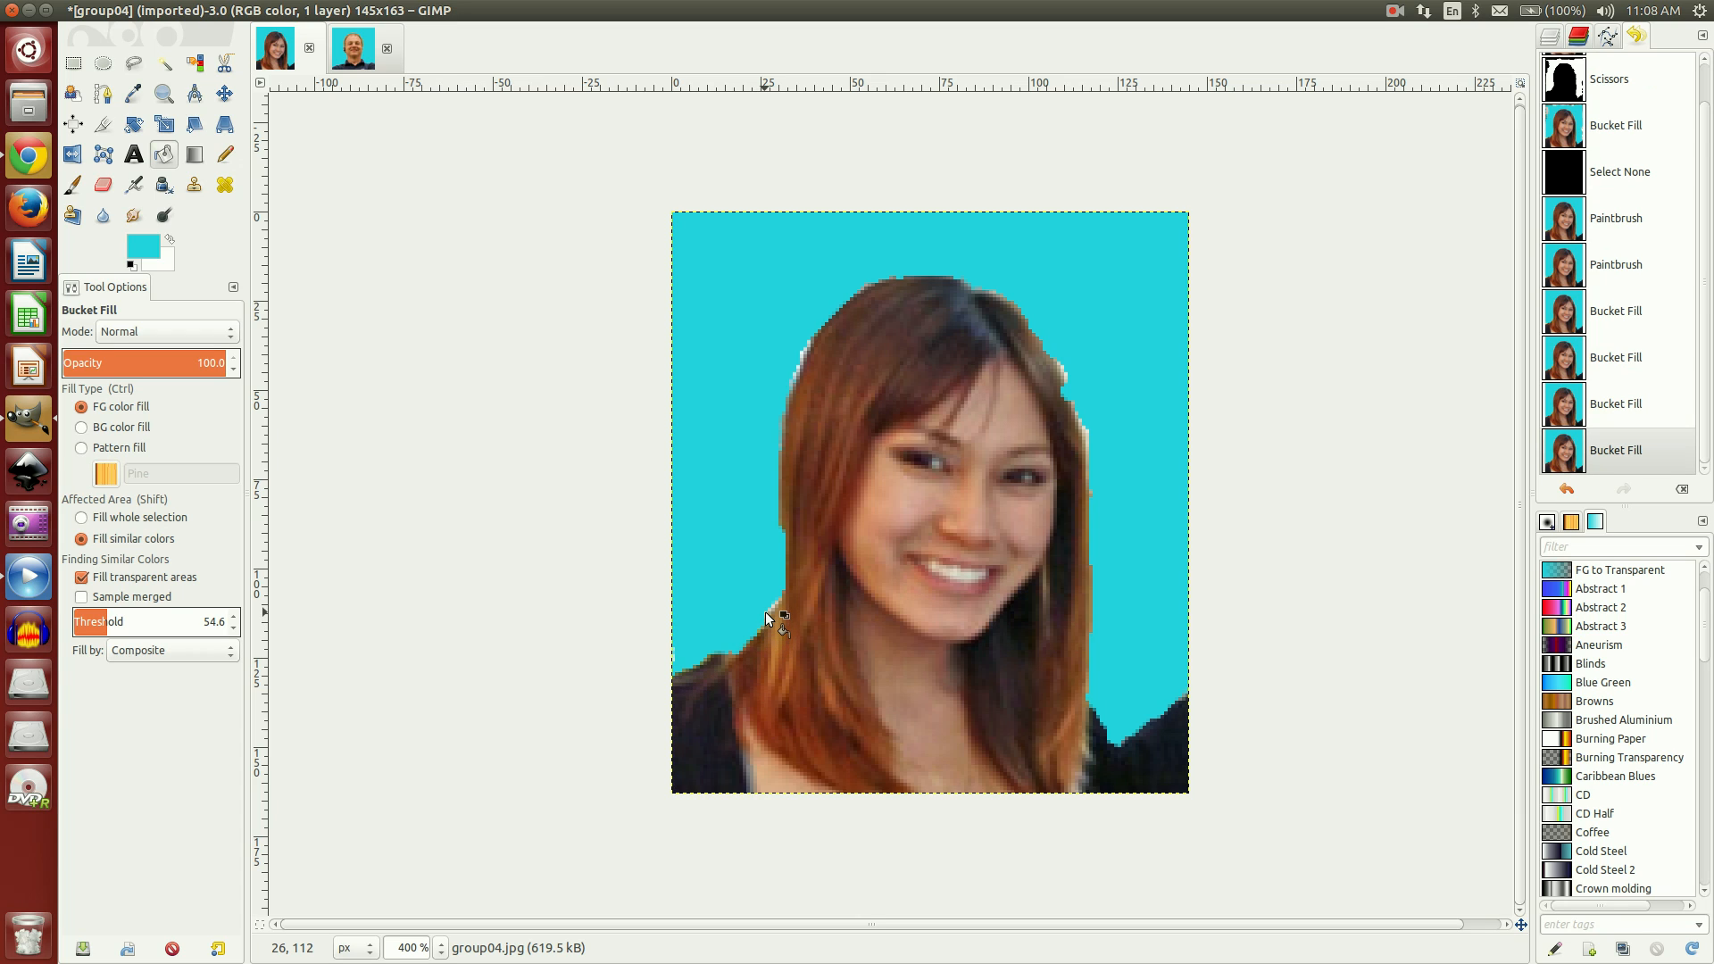
{"action": "left_click", "coordinate": [766, 612]}
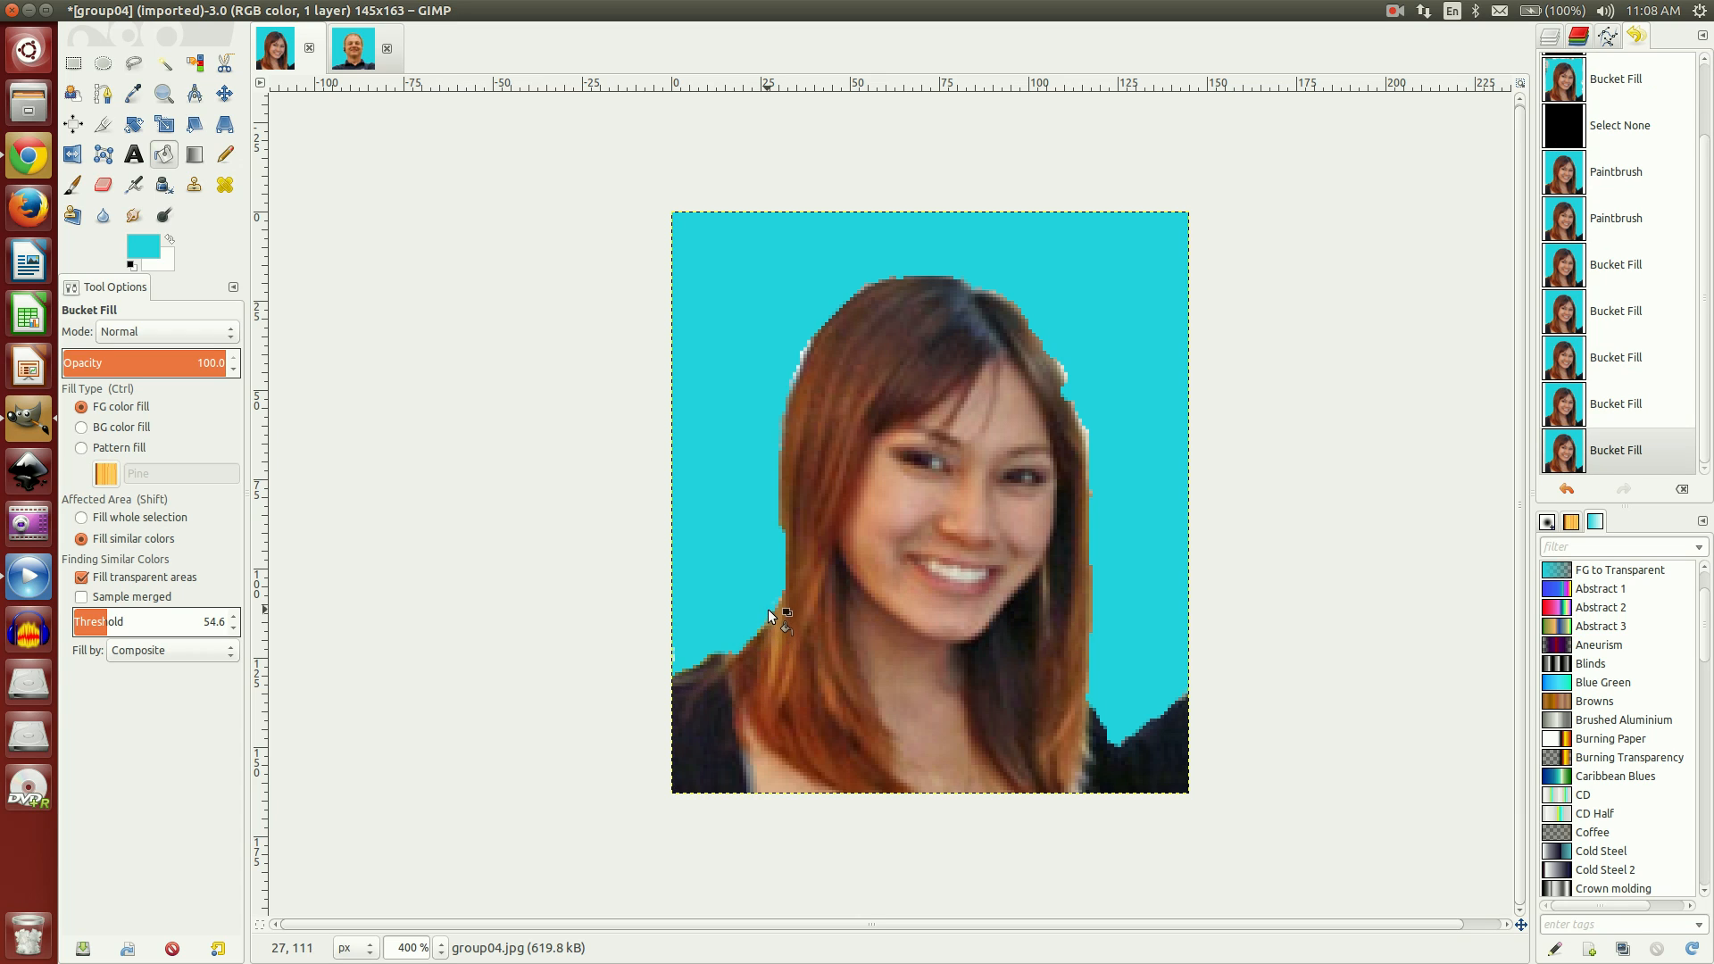
- Fill the light fringe spots along both sides of the woman's upper hair with the foreground color and view the photo at 100%
{"action": "left_click", "coordinate": [798, 367]}
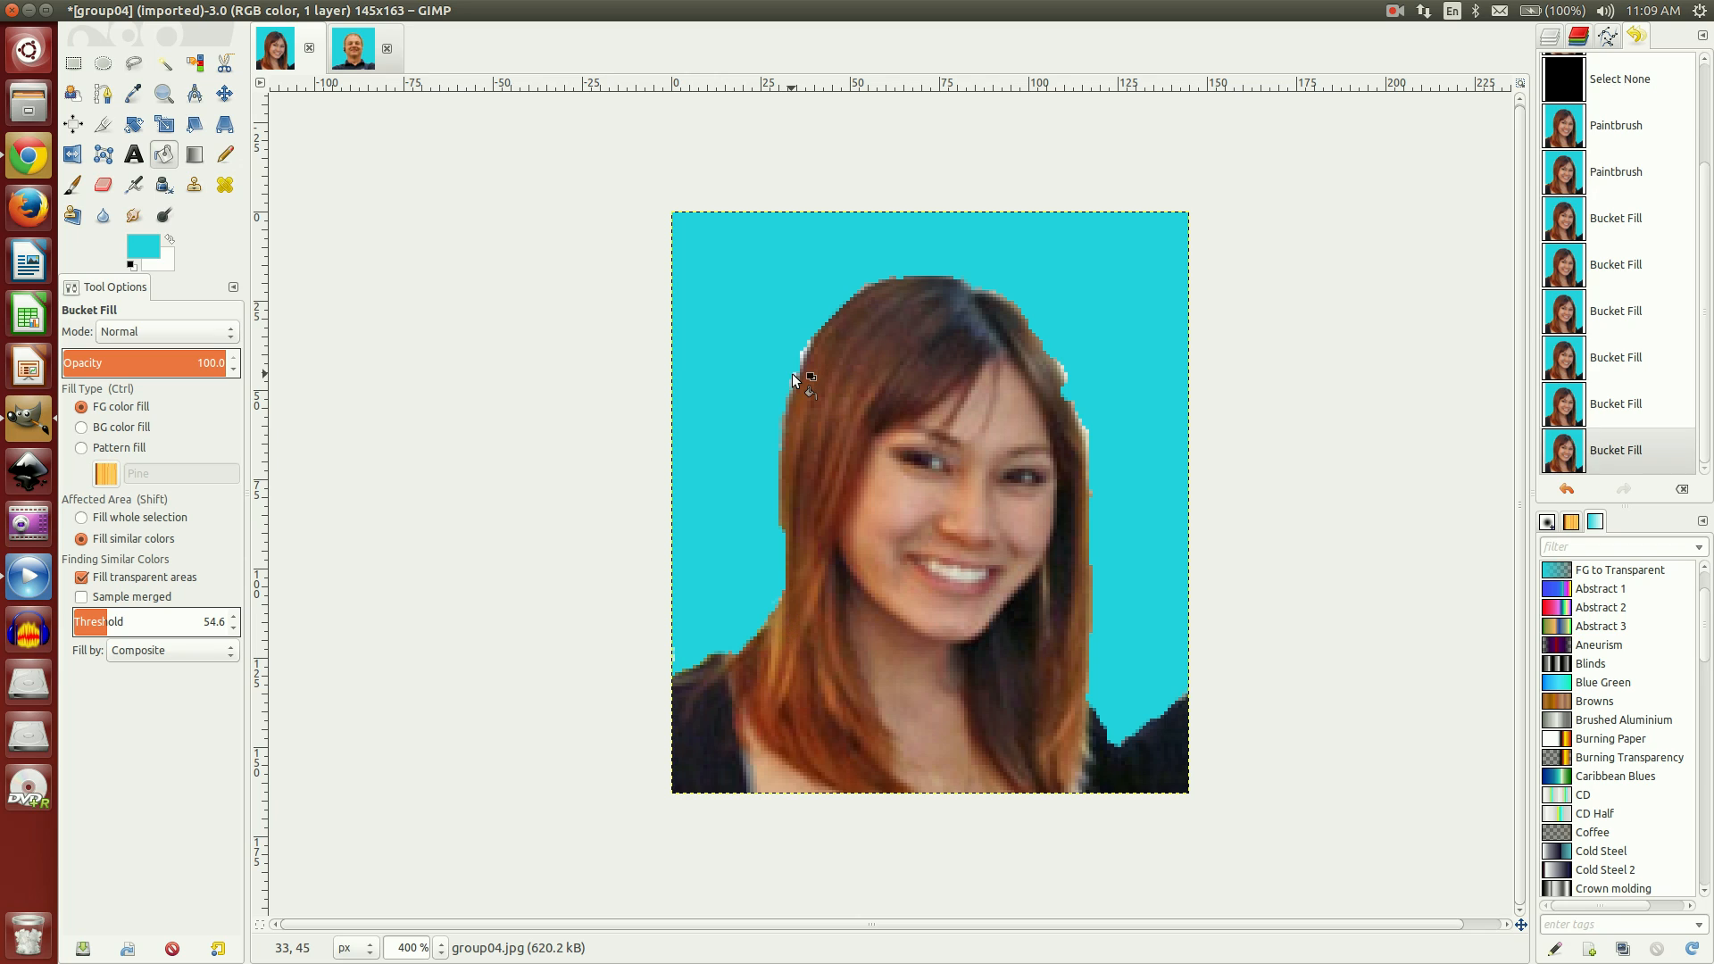
{"action": "left_click", "coordinate": [792, 374]}
{"action": "left_click", "coordinate": [795, 357]}
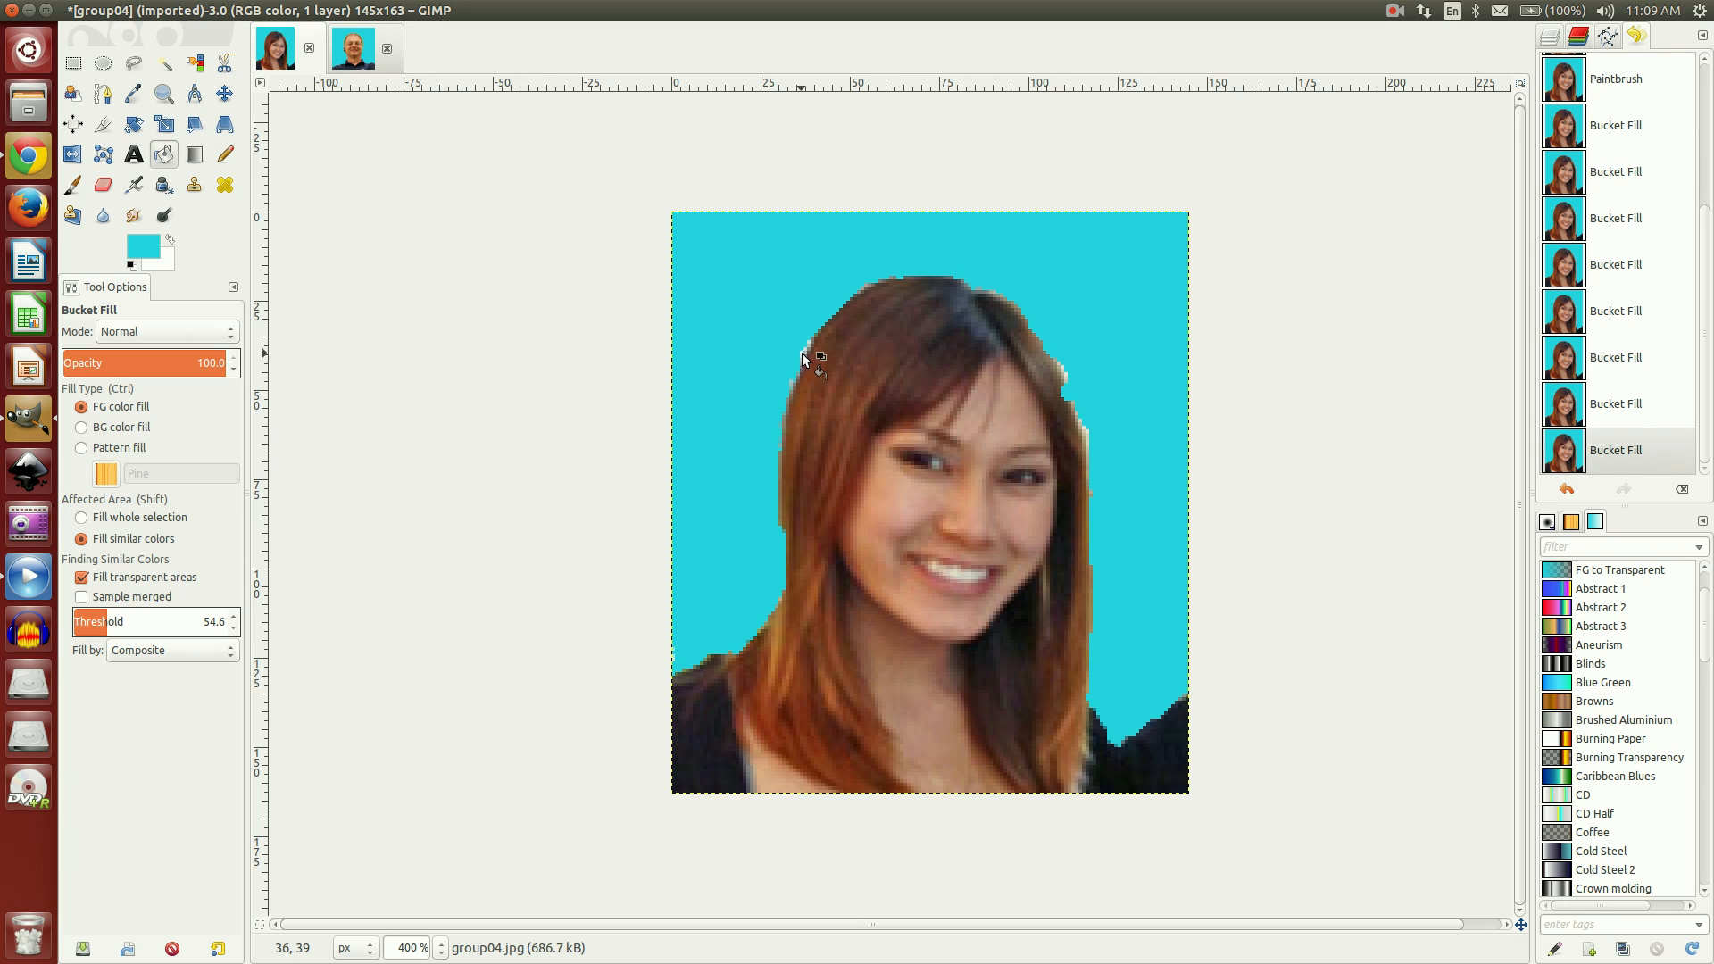
{"action": "left_click", "coordinate": [803, 352]}
{"action": "left_click", "coordinate": [809, 340]}
{"action": "left_click", "coordinate": [1059, 363]}
{"action": "left_click", "coordinate": [1089, 431]}
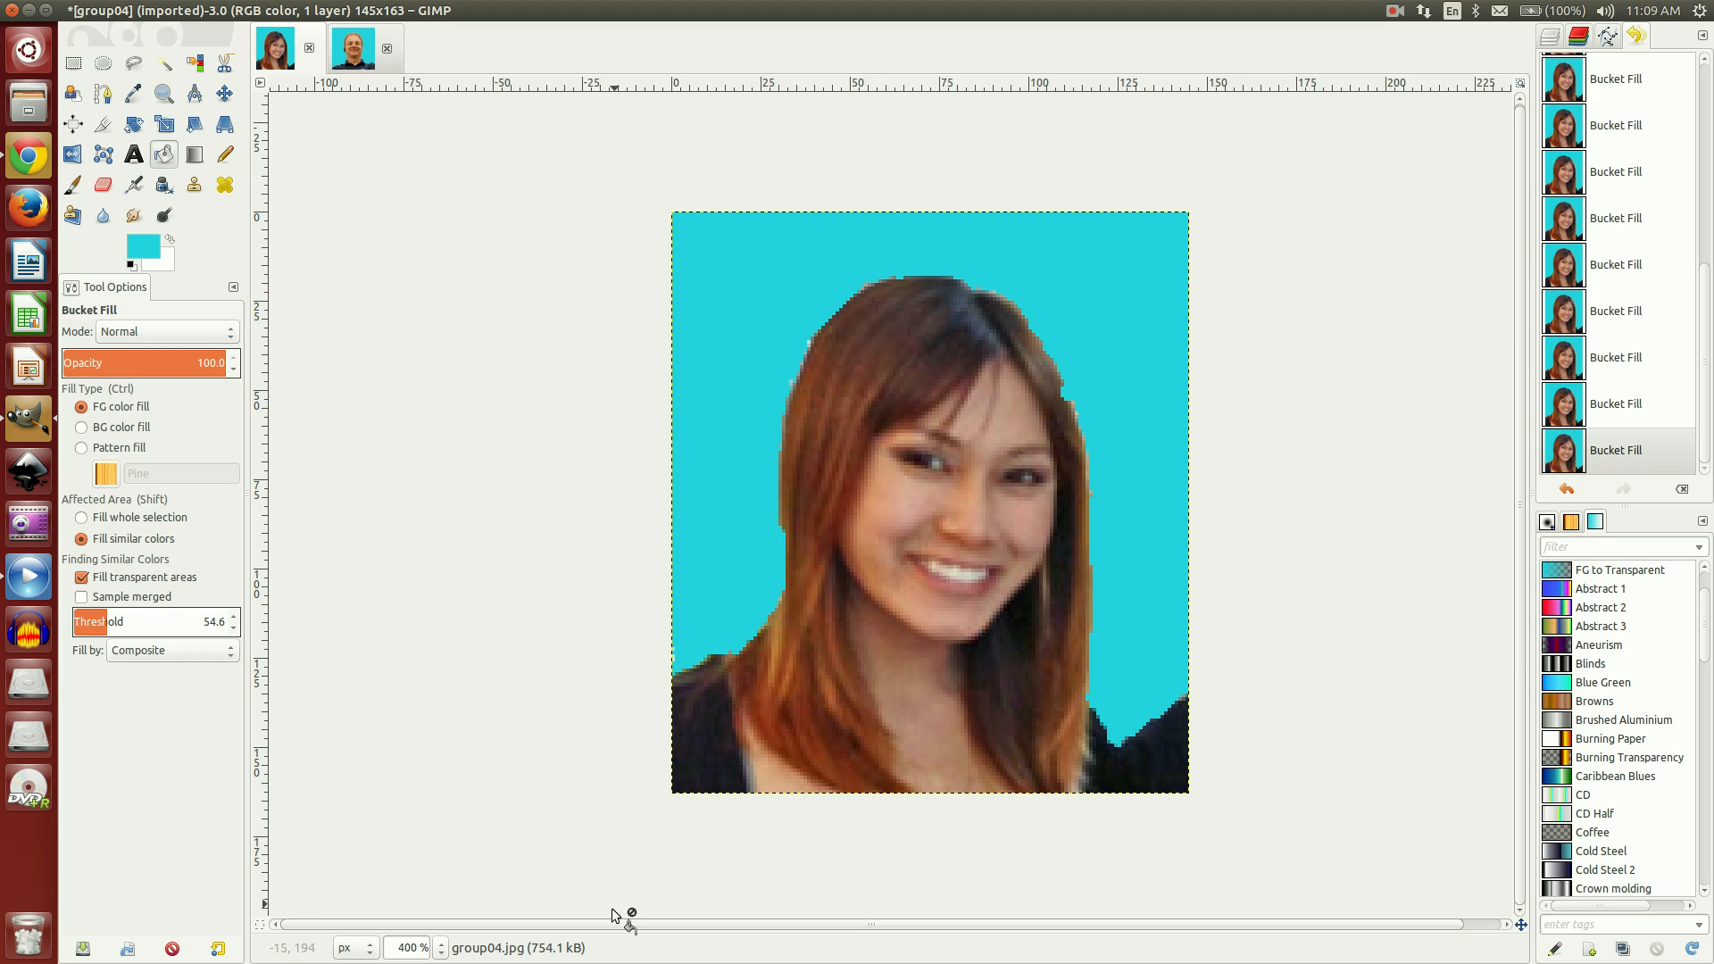
{"action": "left_click", "coordinate": [440, 952]}
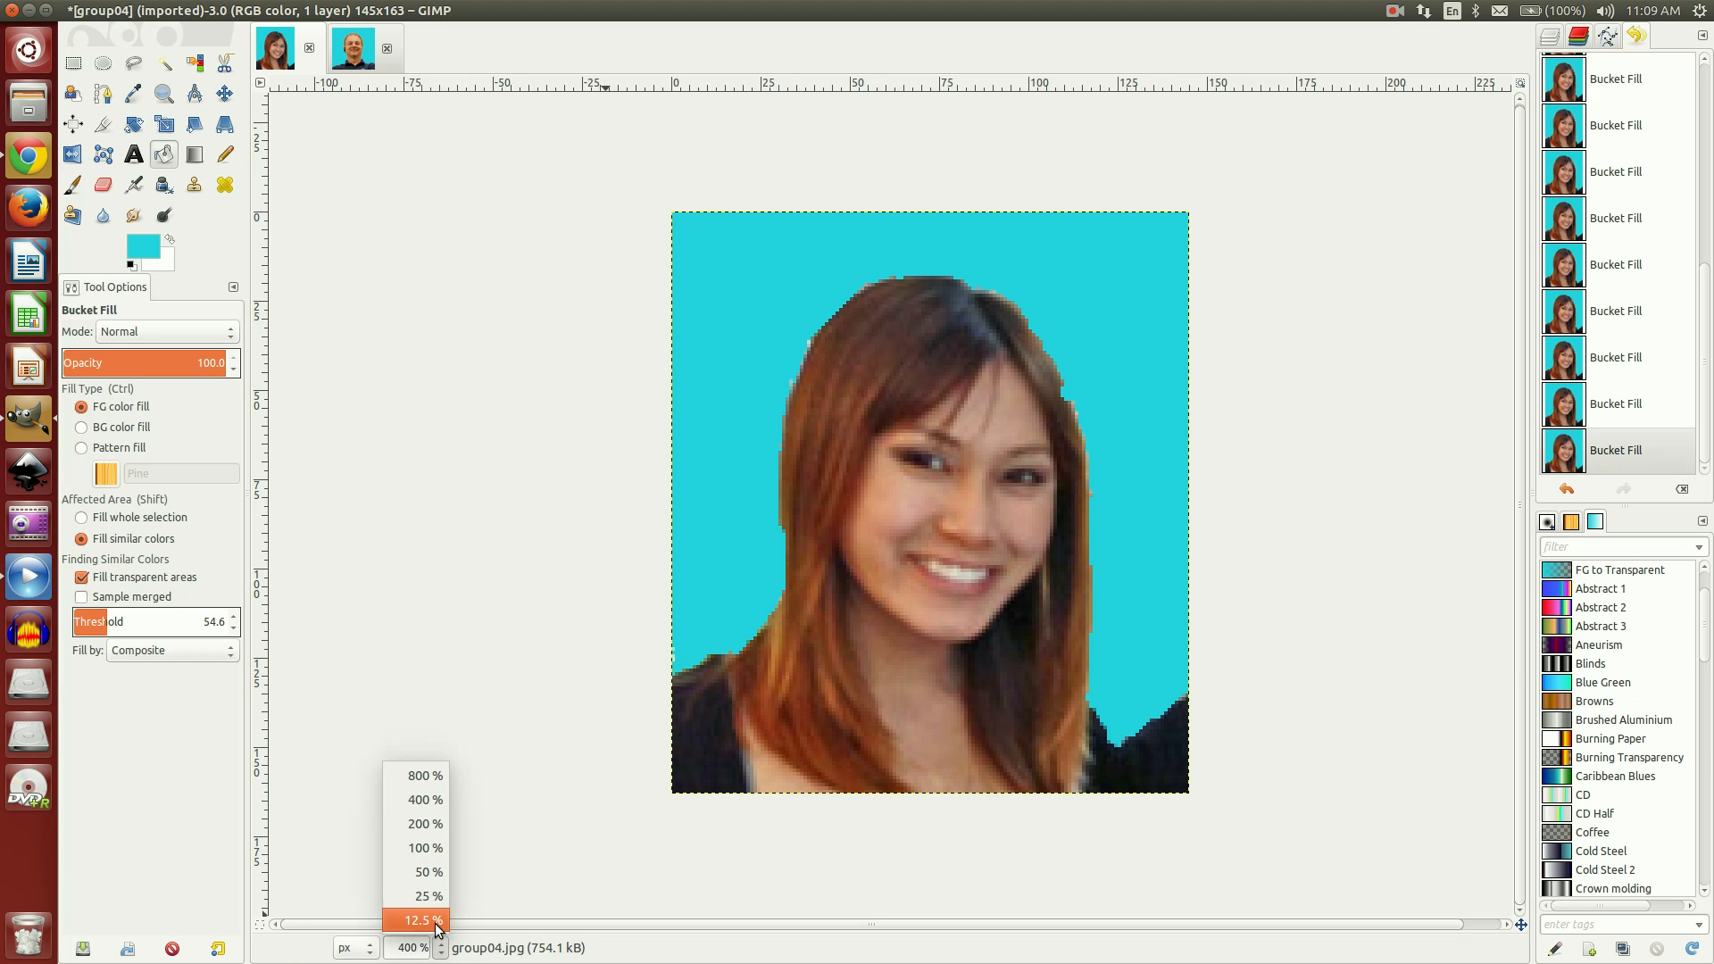
{"action": "left_click", "coordinate": [436, 856]}
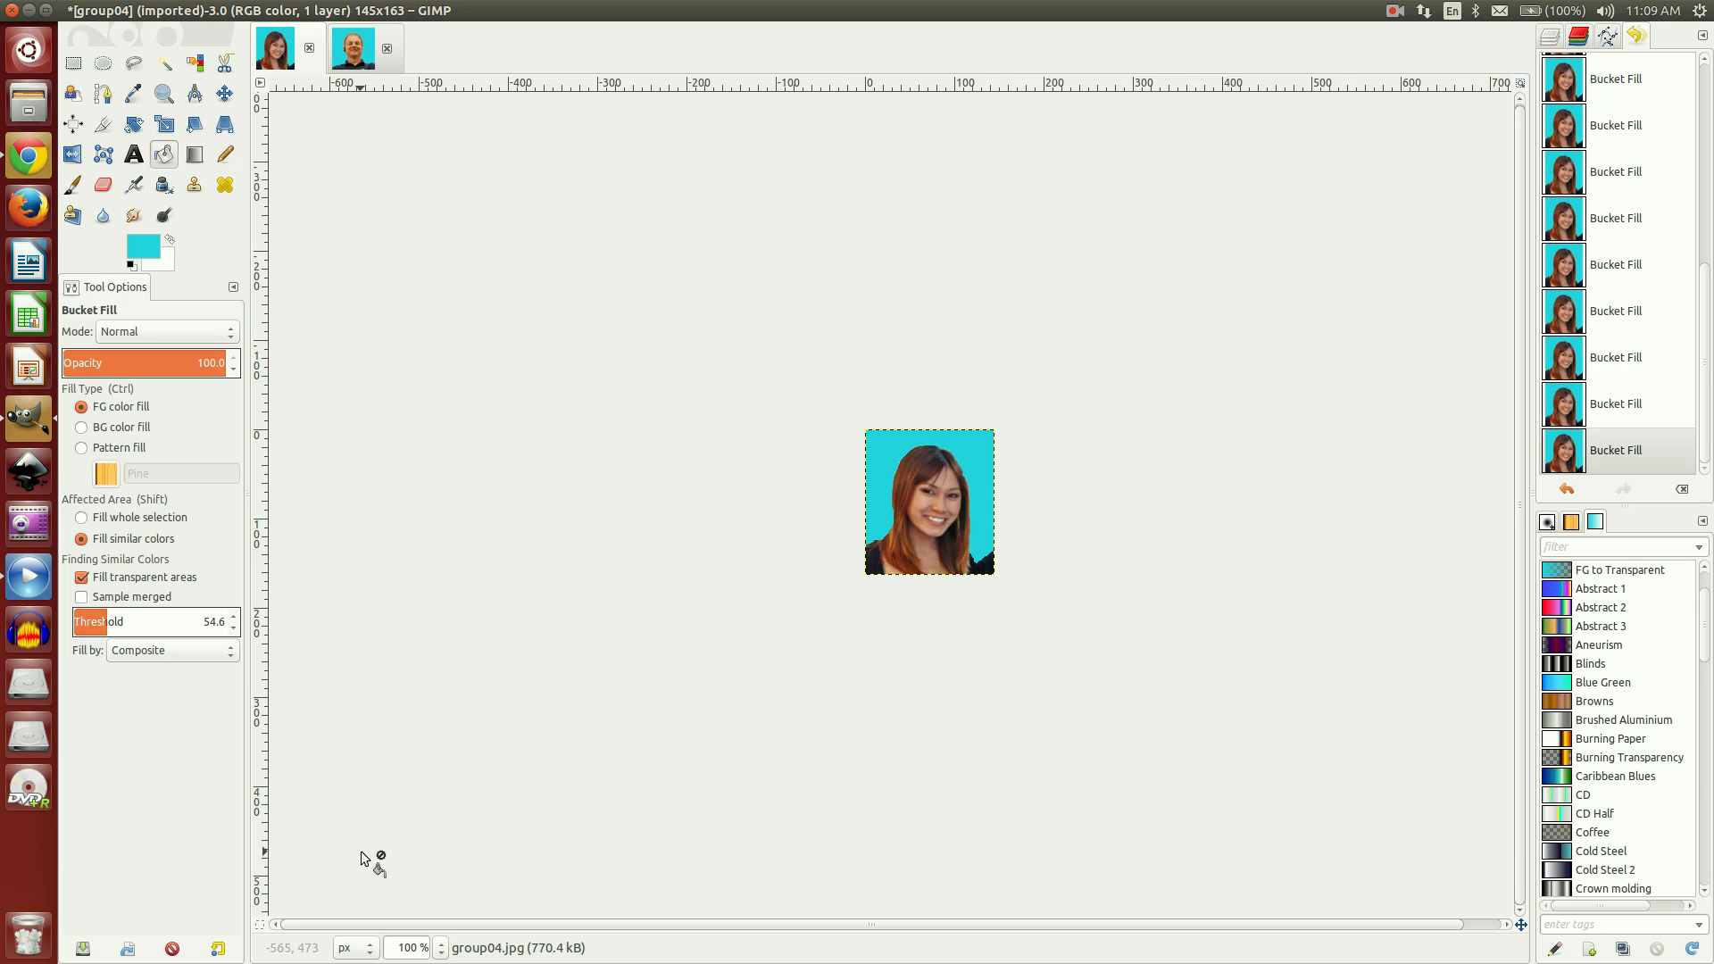